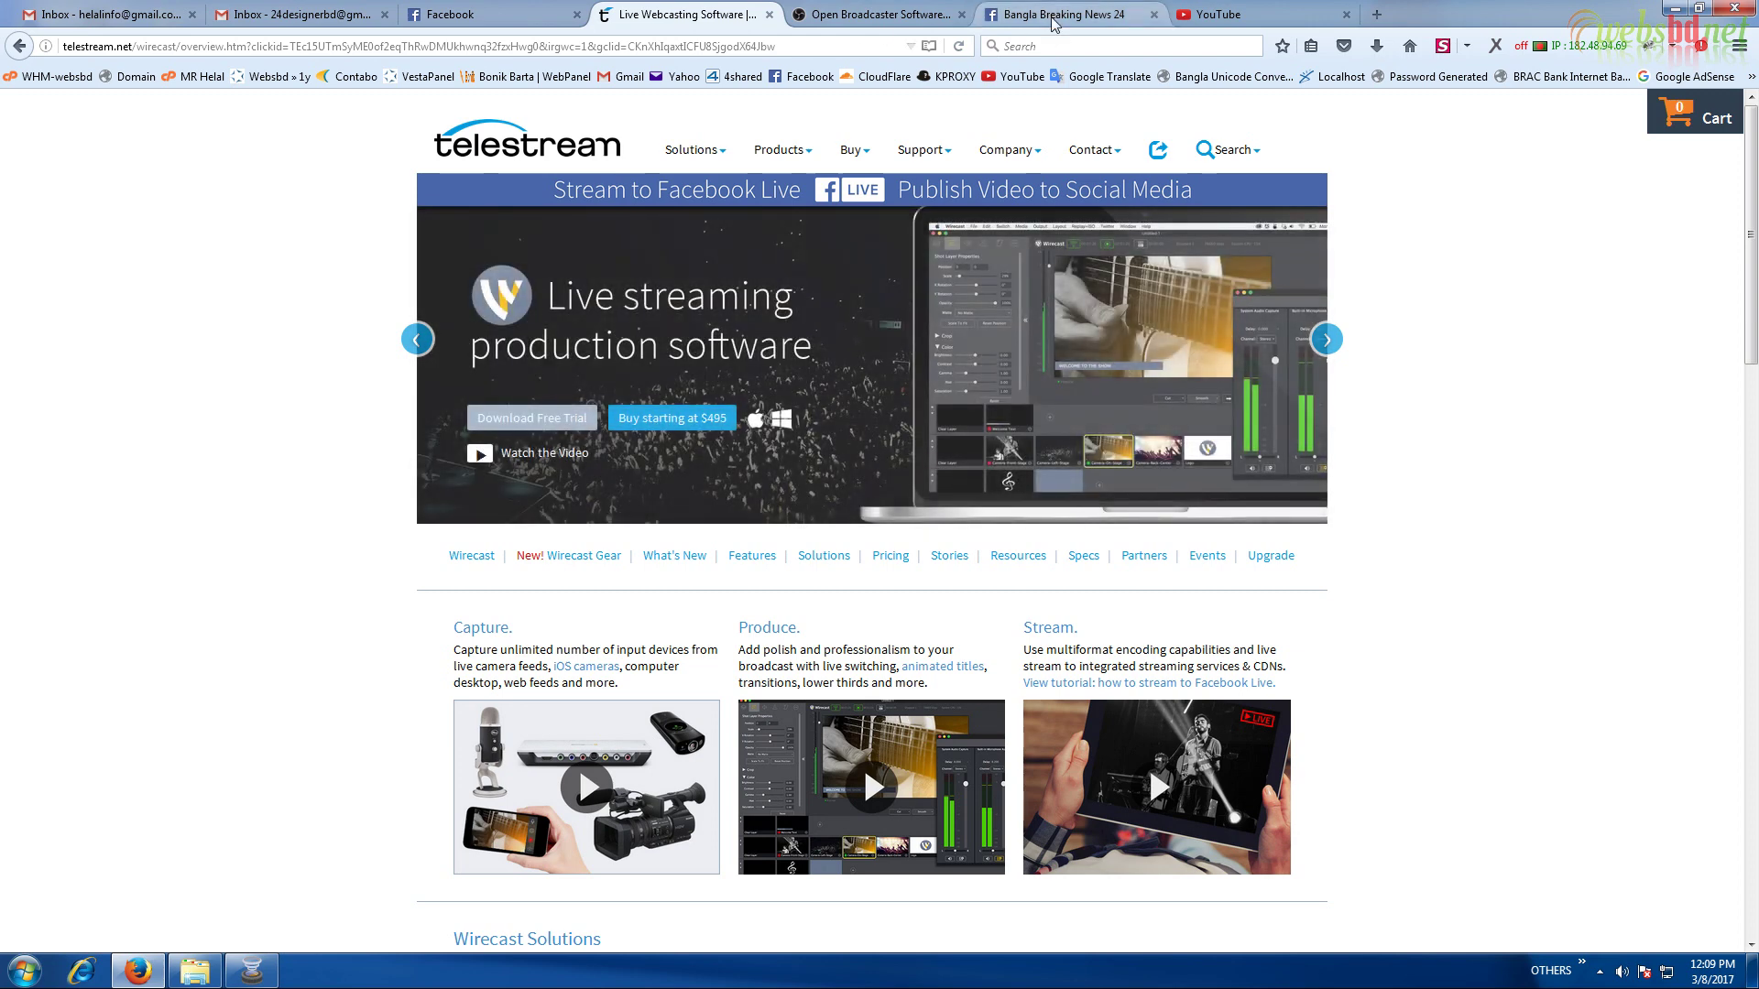
# Look through the open browser tabs with the Bangla Breaking News 24 page, YouTube, Wirecast and OBS Studio
pyautogui.click(1054, 23)
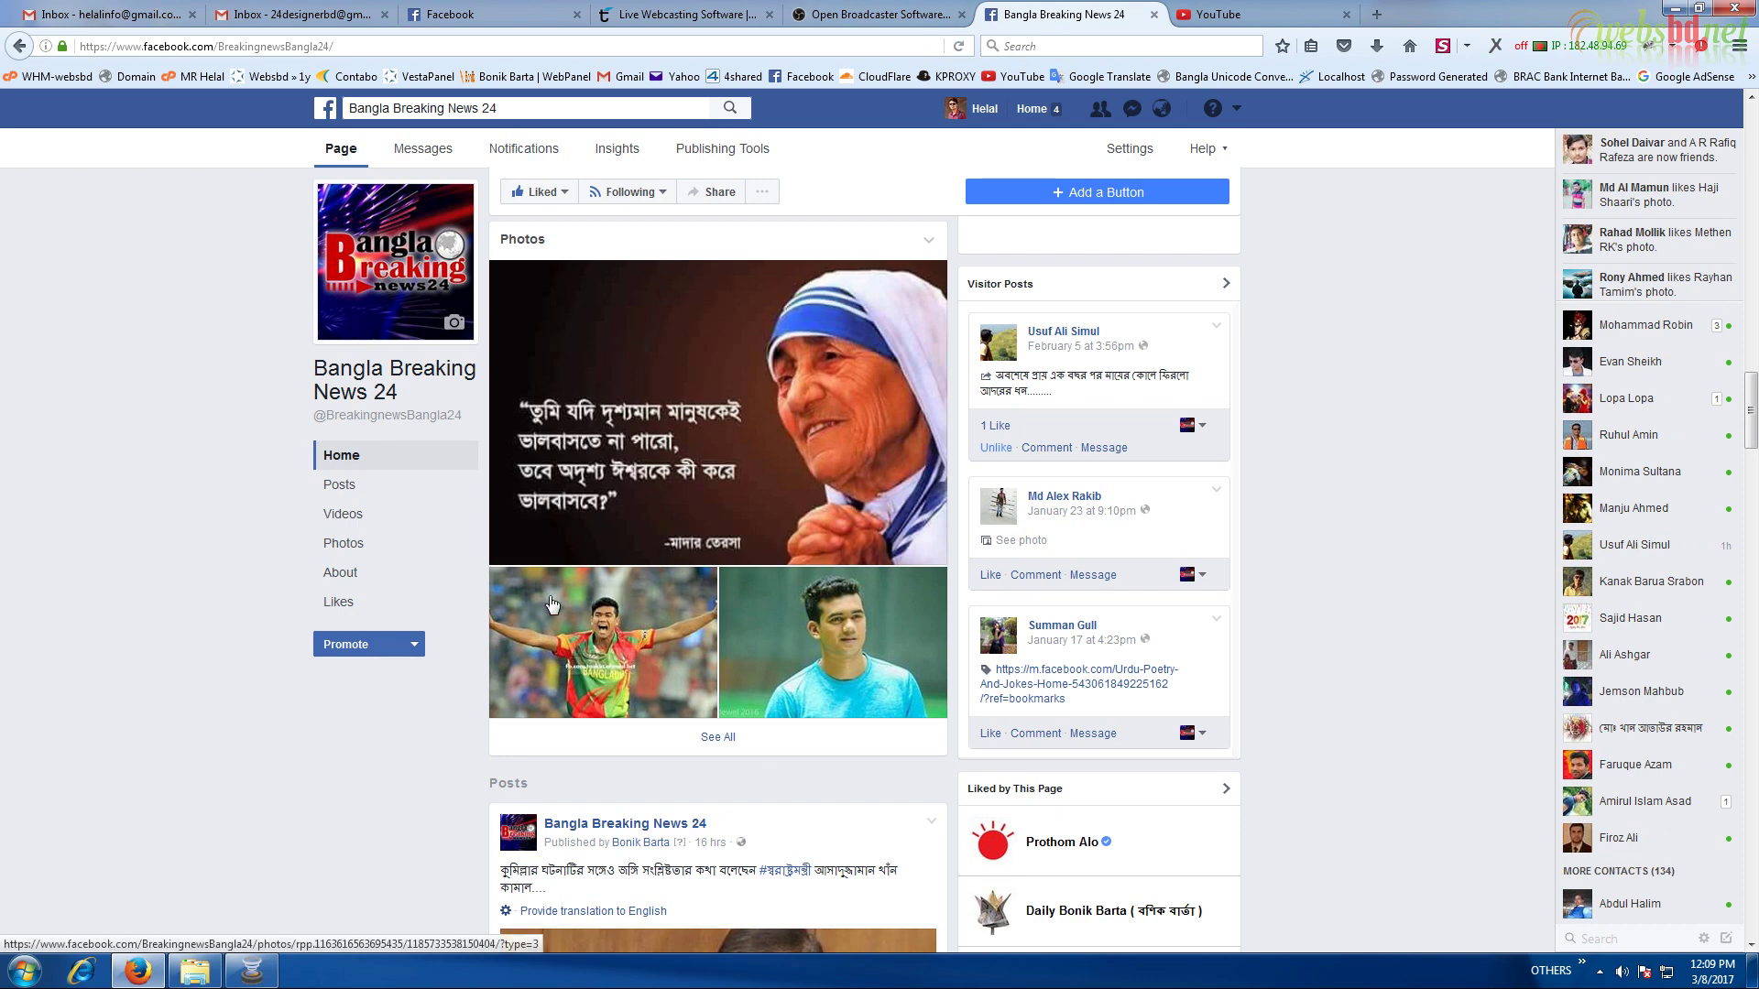
pyautogui.click(1246, 24)
pyautogui.click(1050, 18)
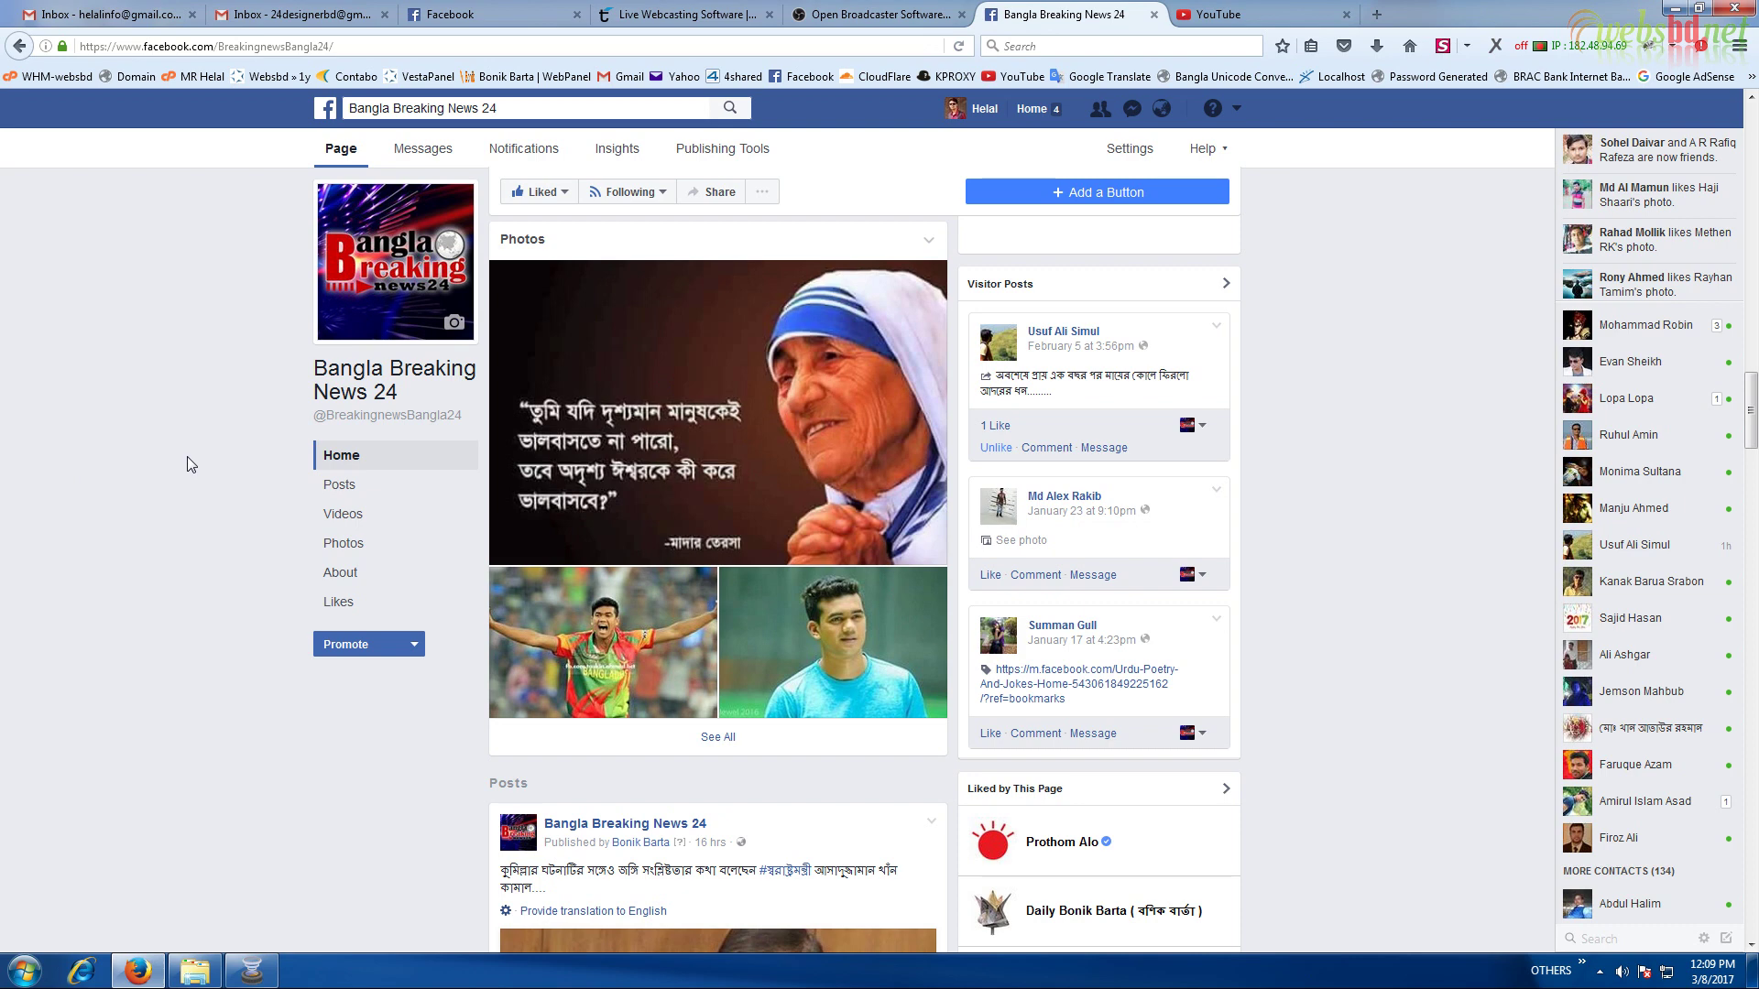
pyautogui.click(686, 14)
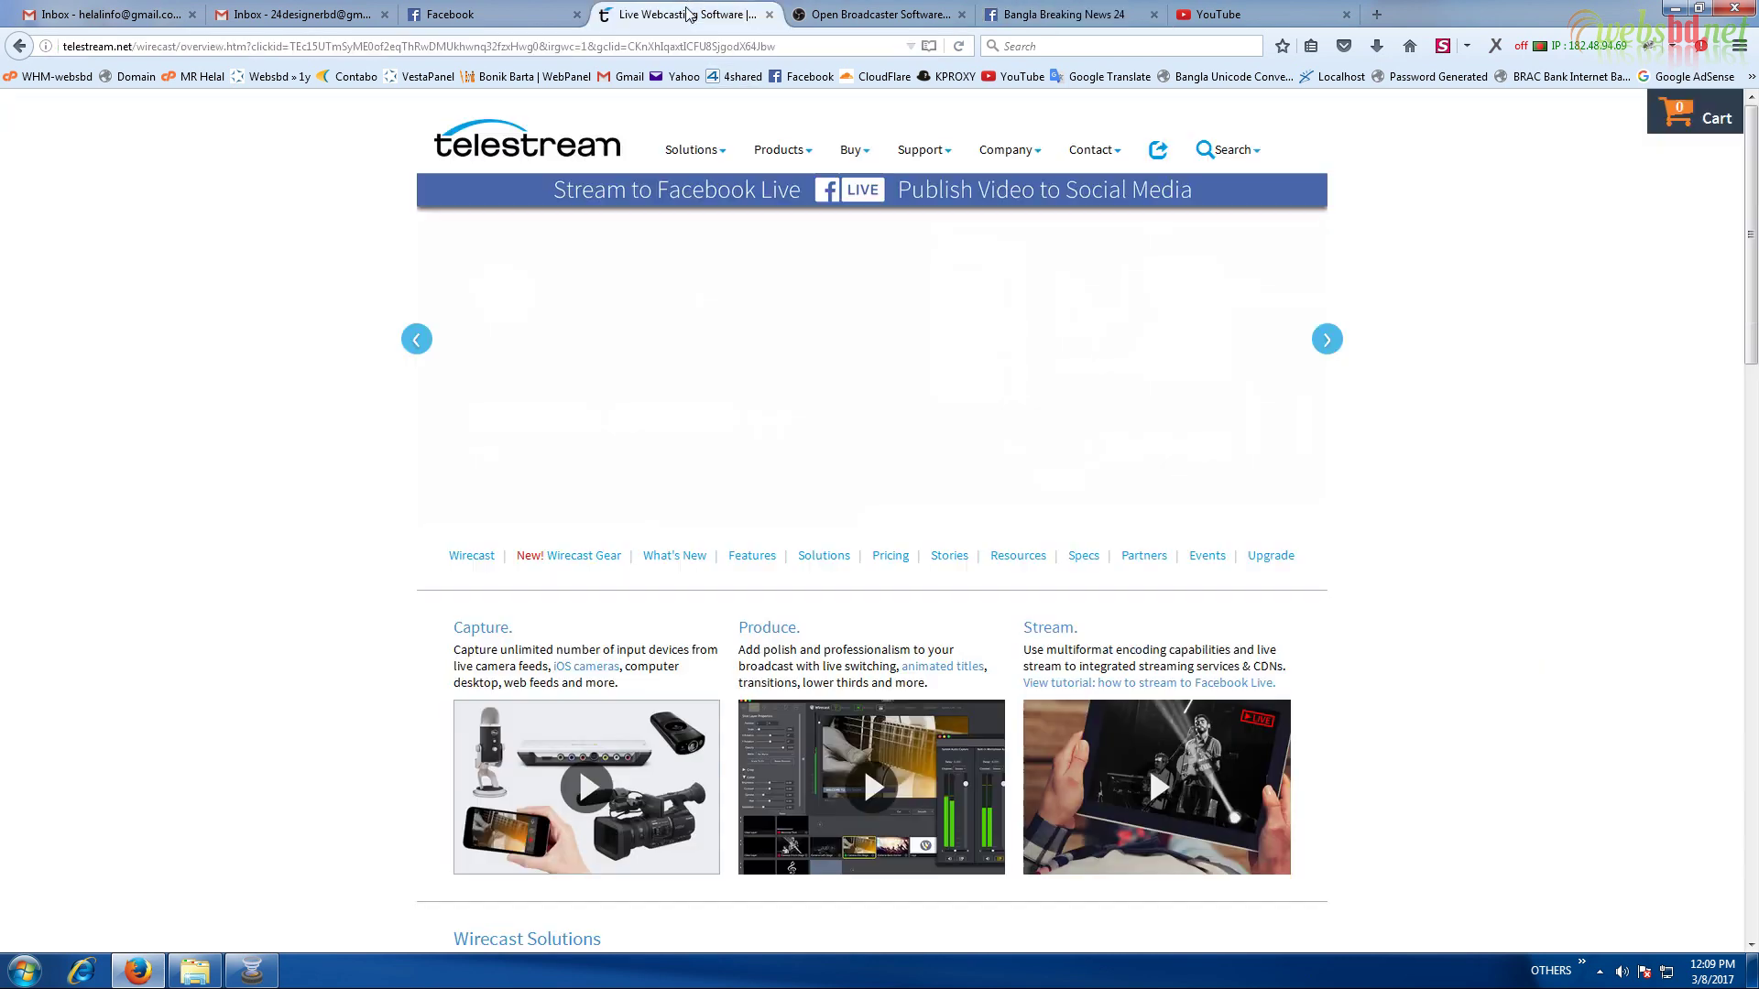
pyautogui.click(877, 17)
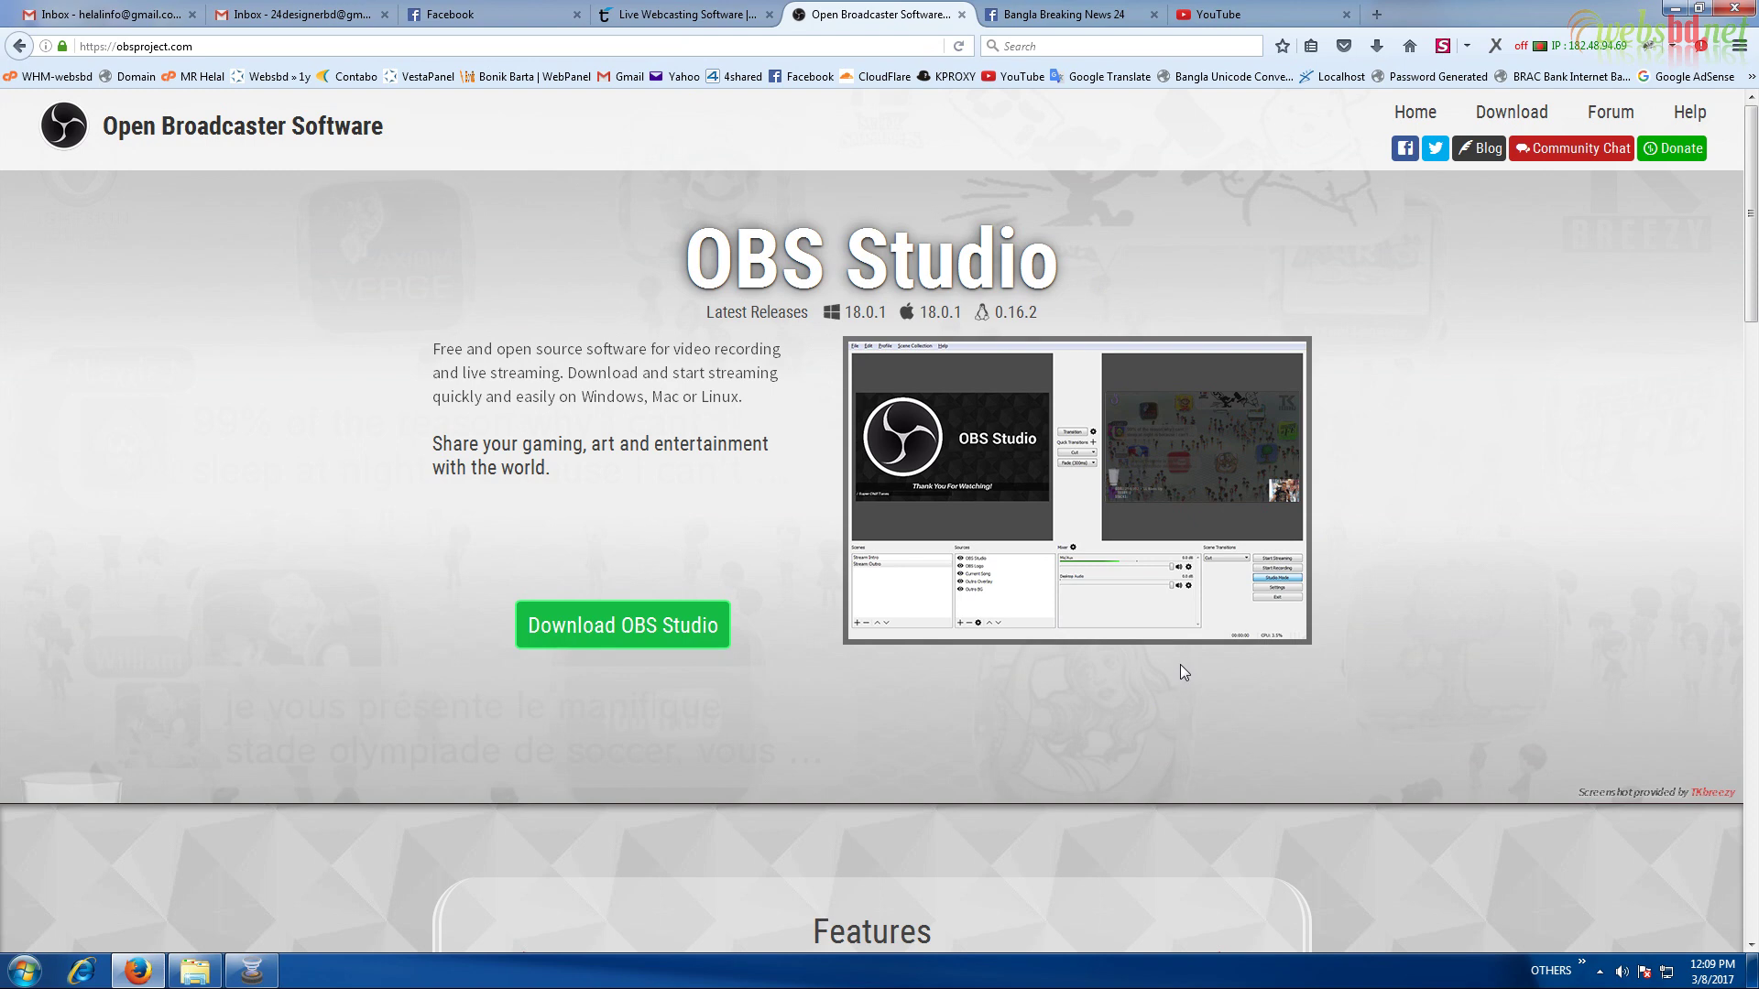
pyautogui.click(685, 13)
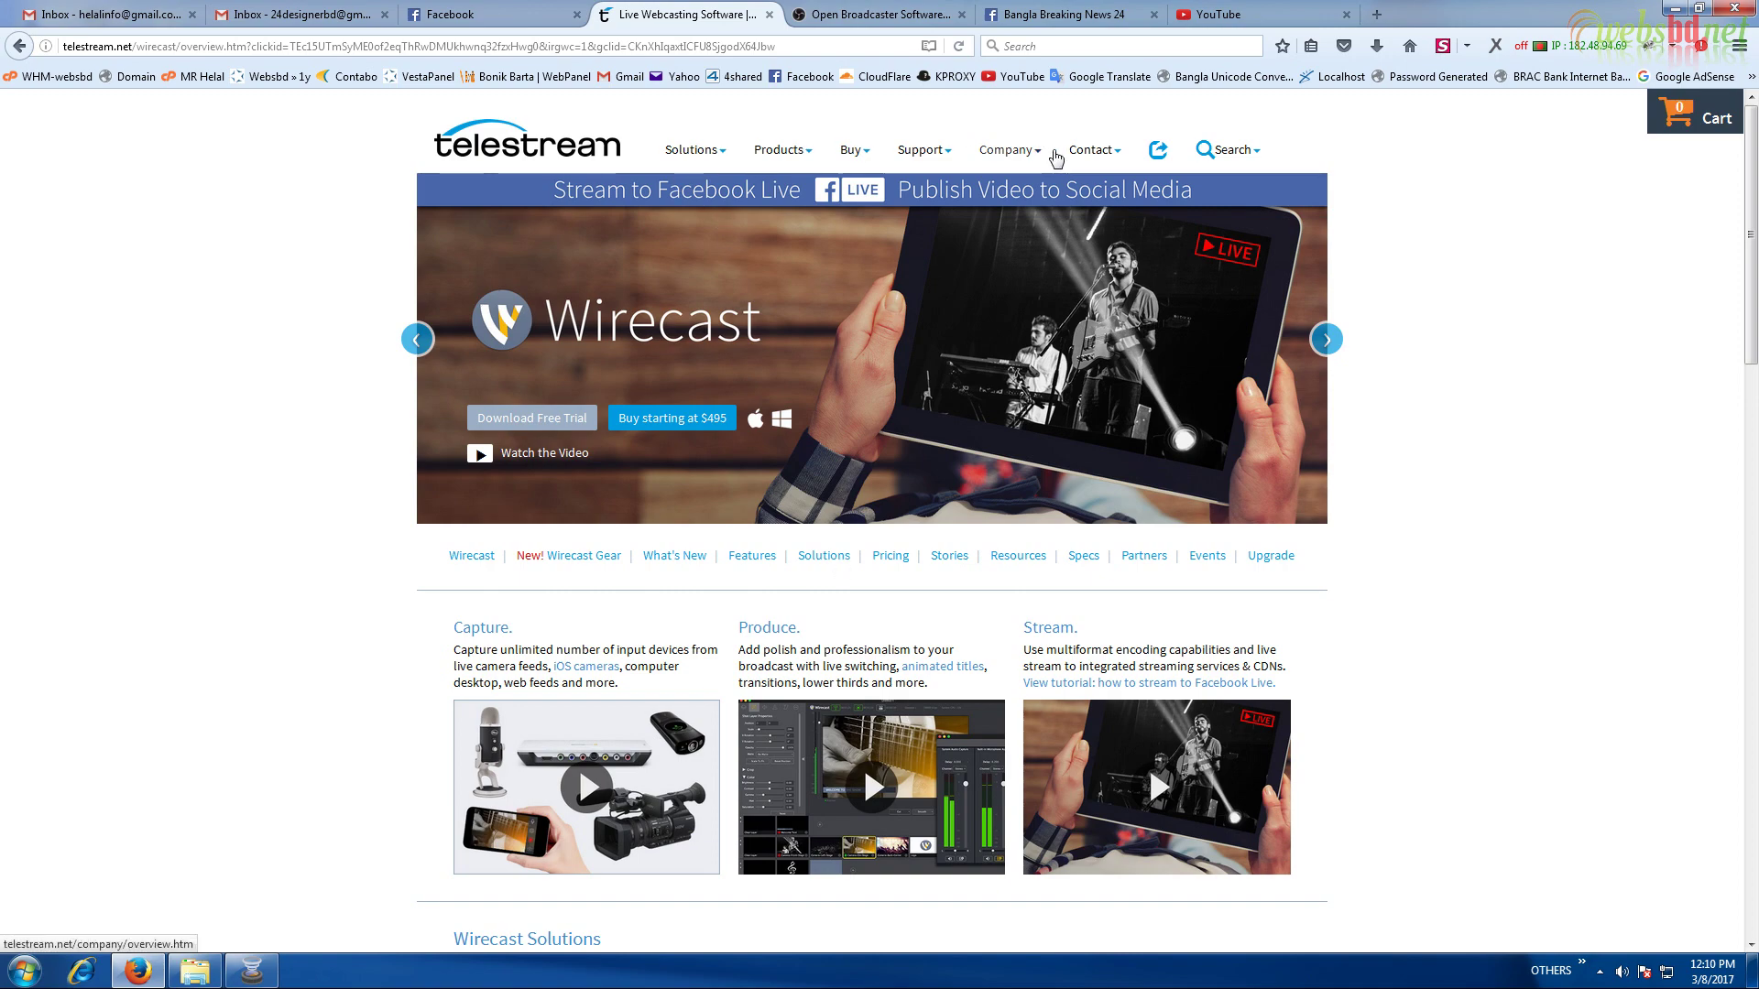
# Minimize the browser, close the open Wirecast document and relaunch Wirecast with a fresh untitled document
pyautogui.click(1682, 11)
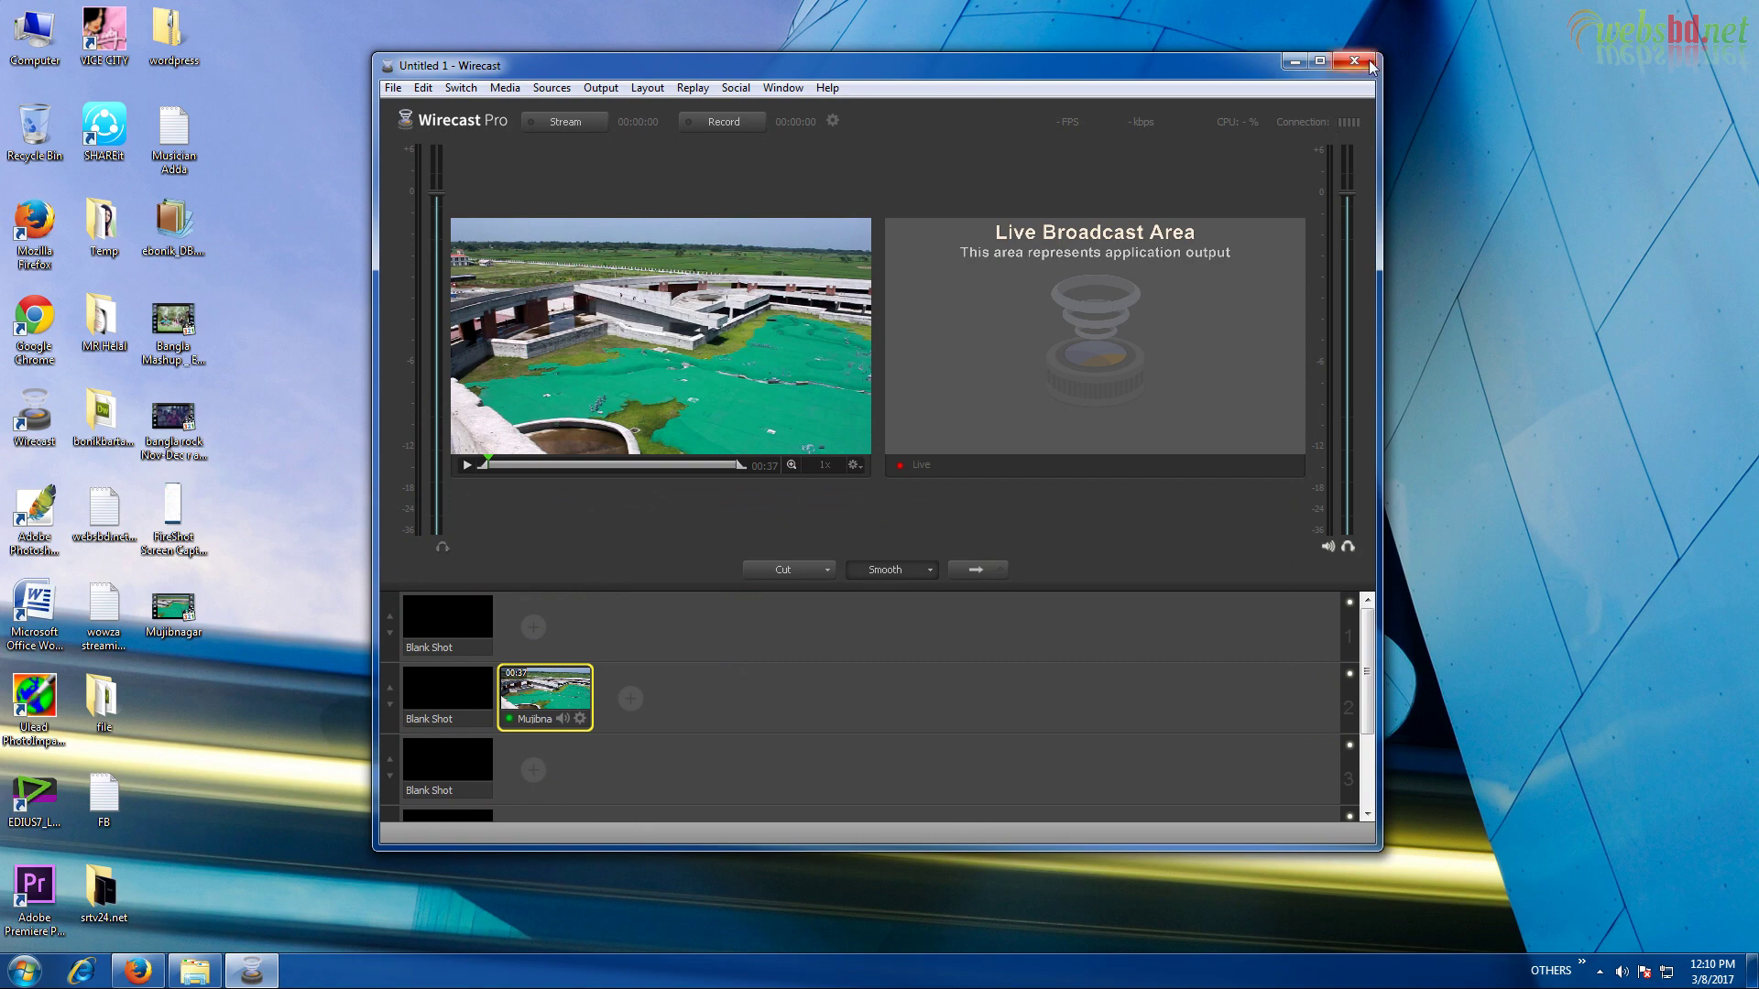
pyautogui.click(1354, 61)
pyautogui.click(1000, 556)
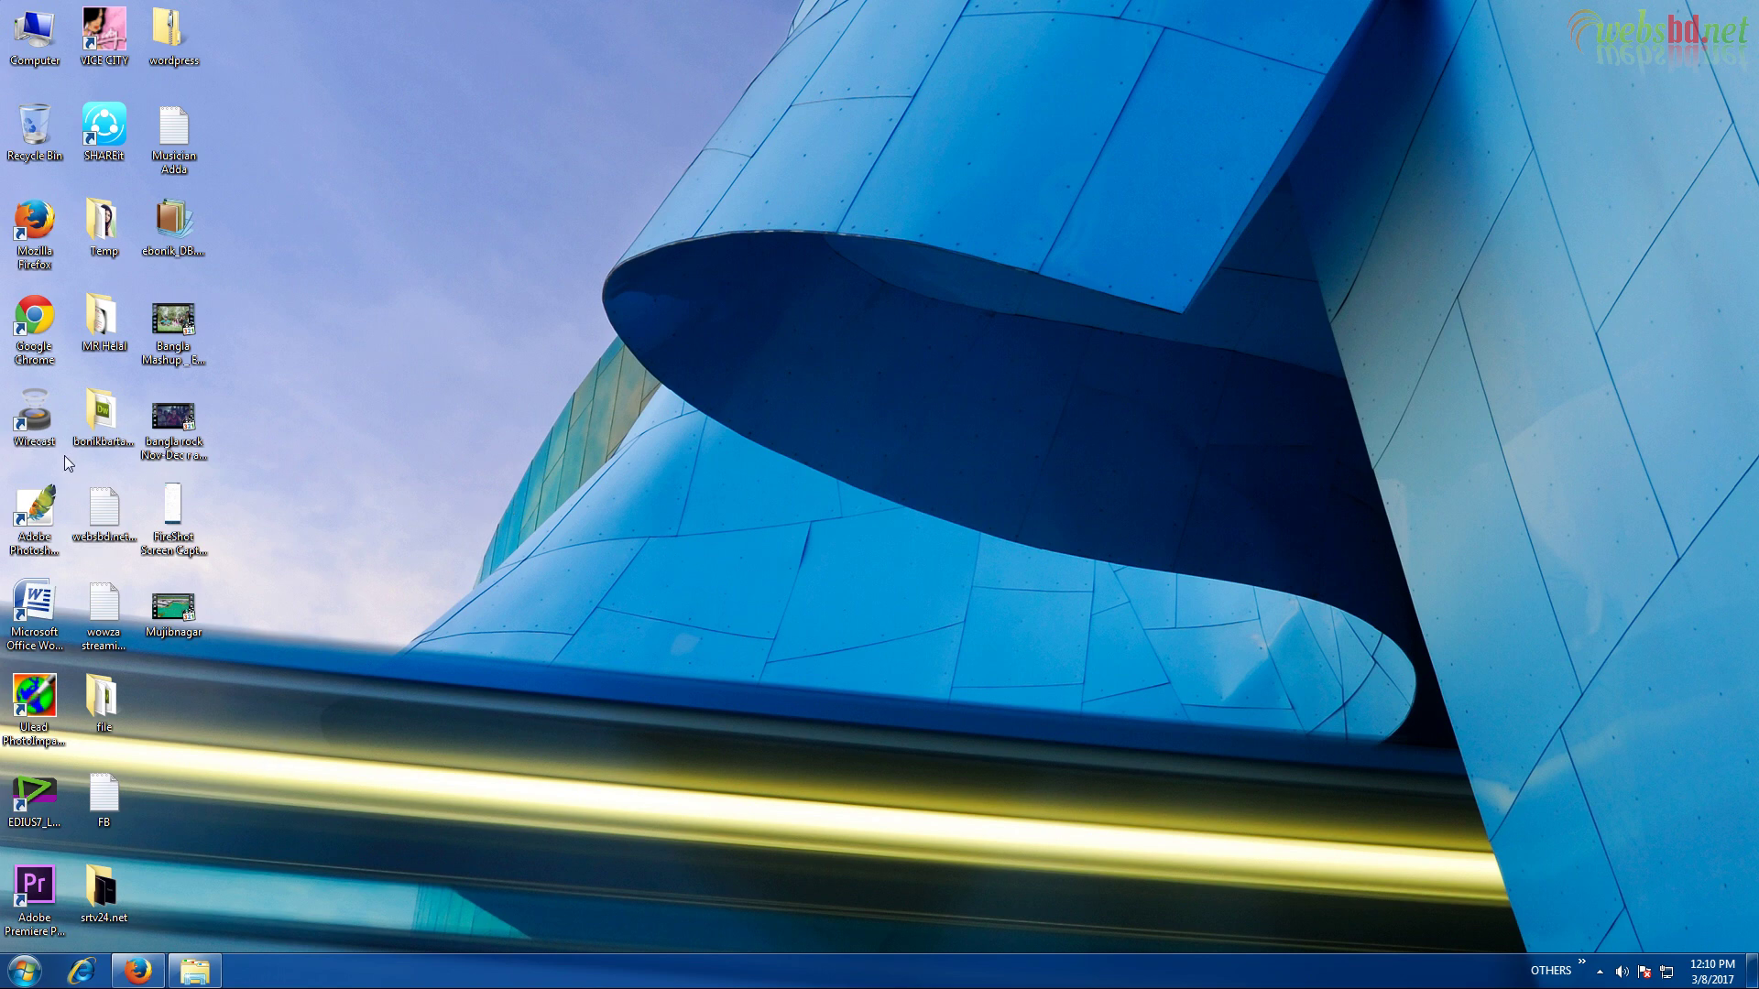
pyautogui.doubleClick(35, 417)
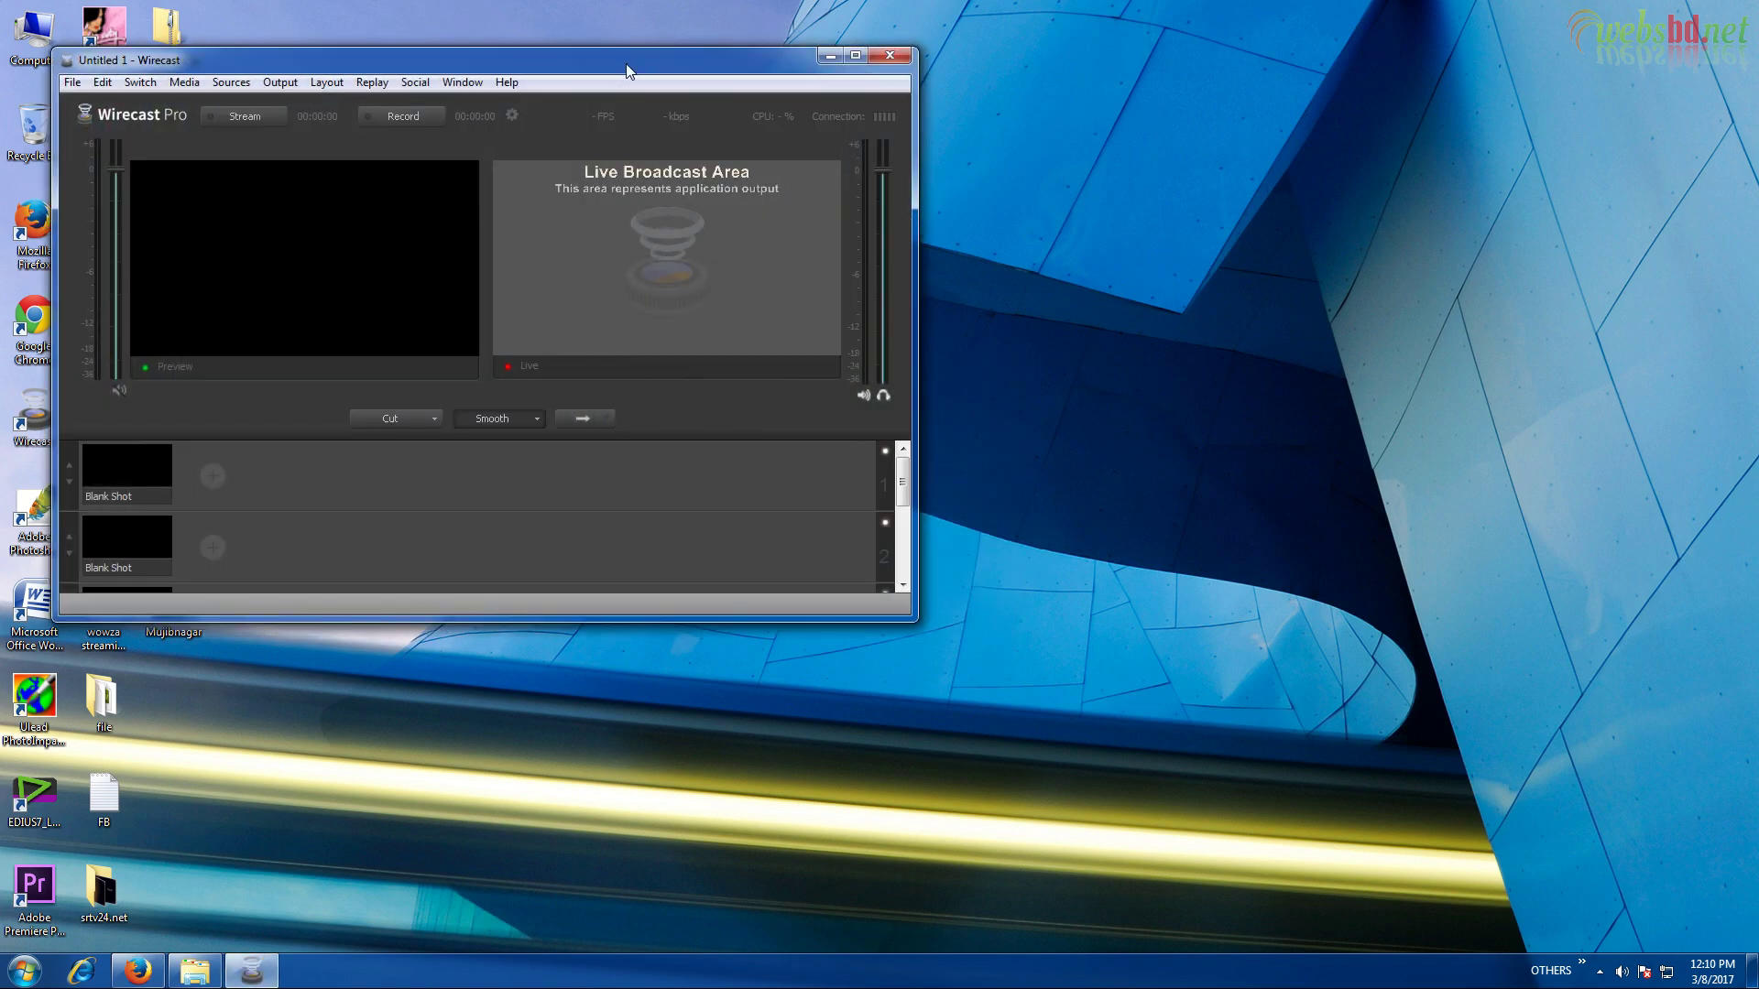
# Move the Wirecast window toward the middle of the desktop and enlarge it until three shot layers show
pyautogui.moveTo(632, 69); pyautogui.dragTo(915, 166)
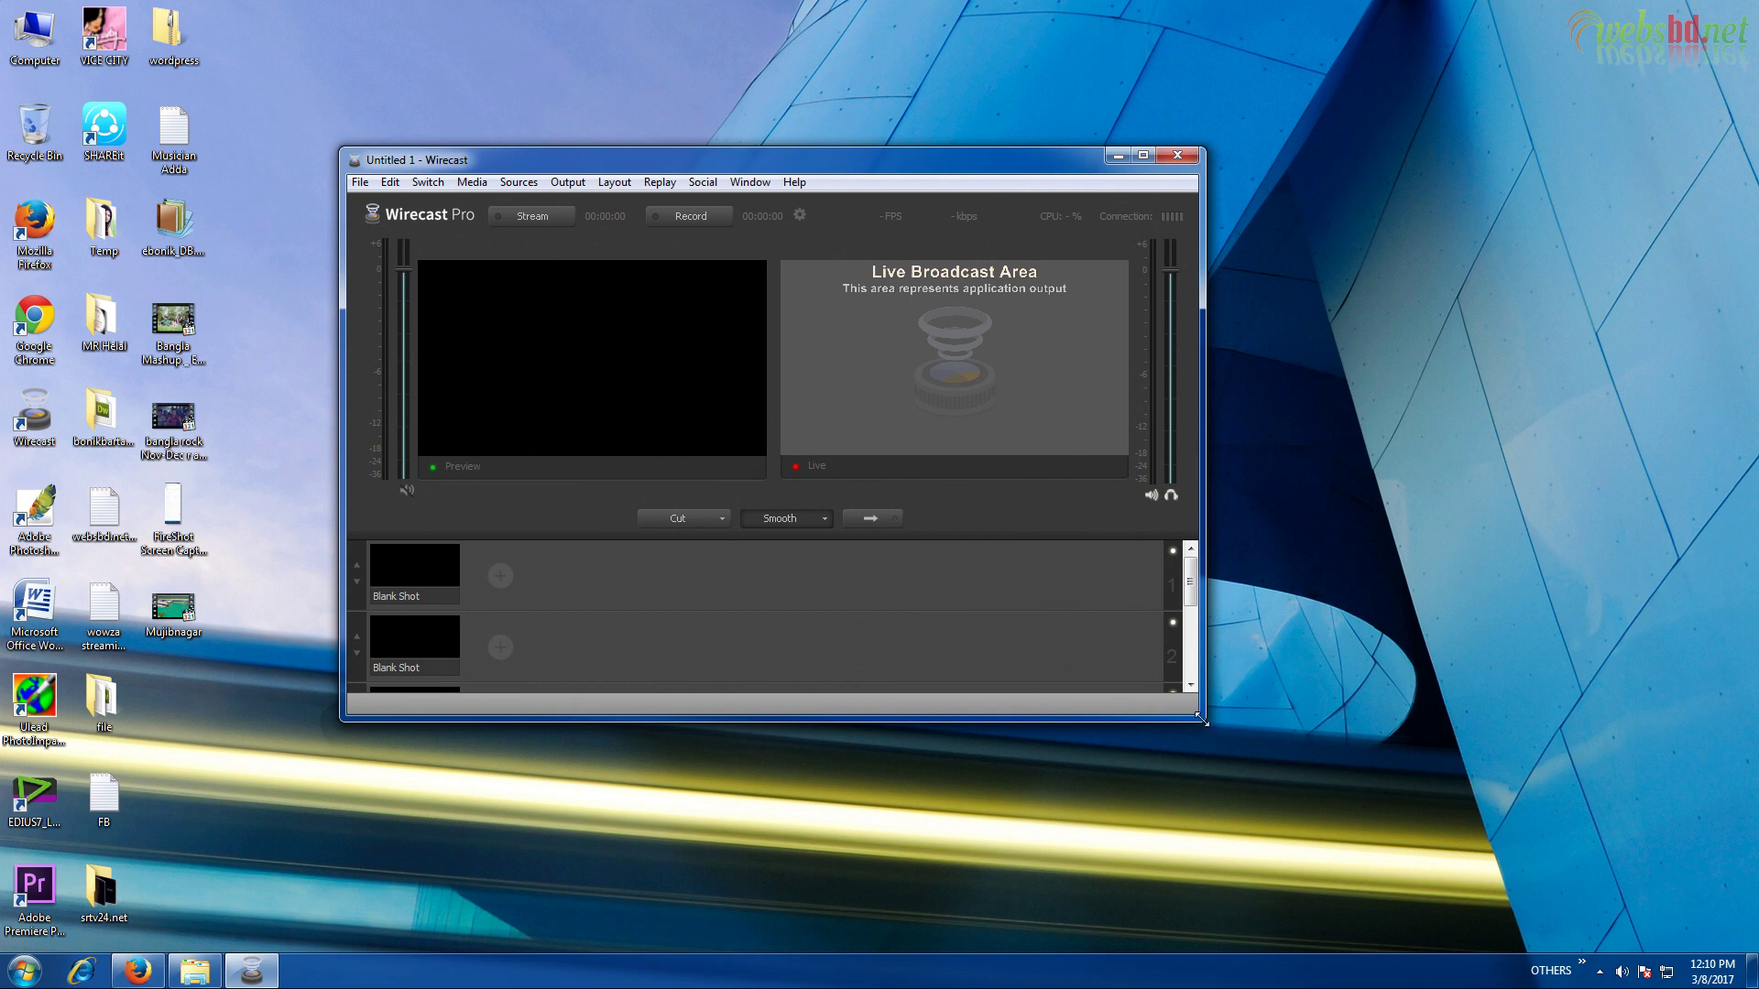
pyautogui.moveTo(1206, 722); pyautogui.dragTo(1290, 804)
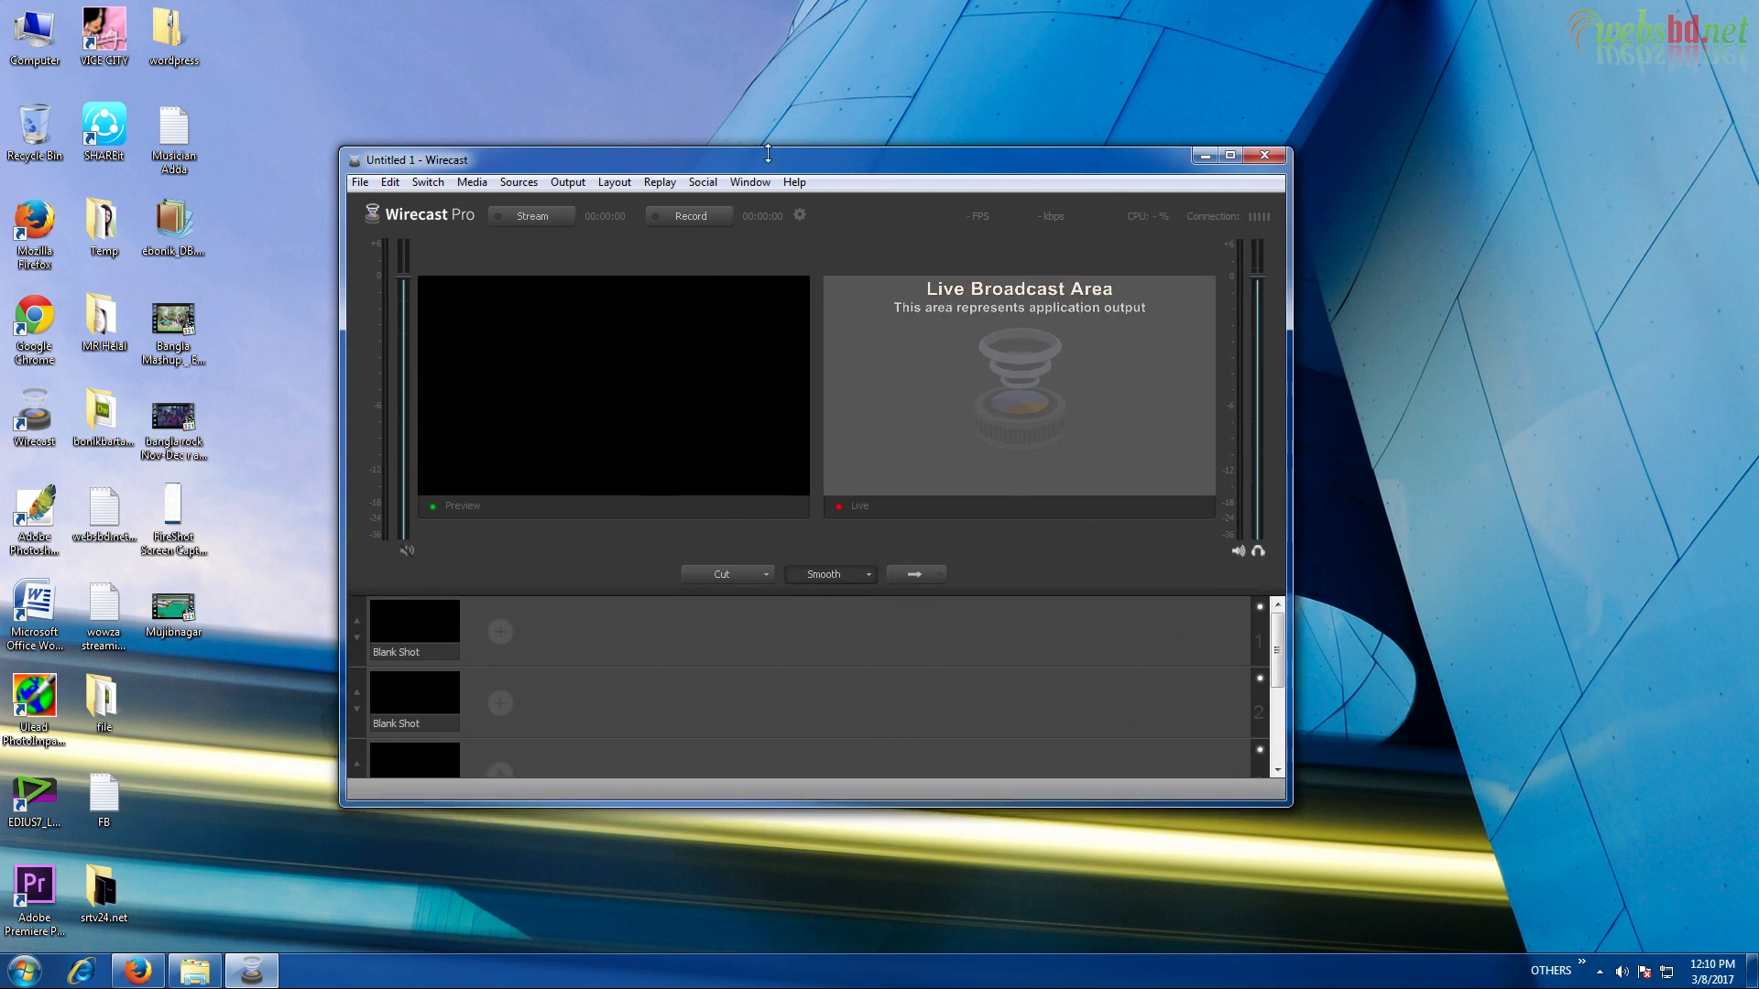
pyautogui.moveTo(770, 163); pyautogui.dragTo(772, 148)
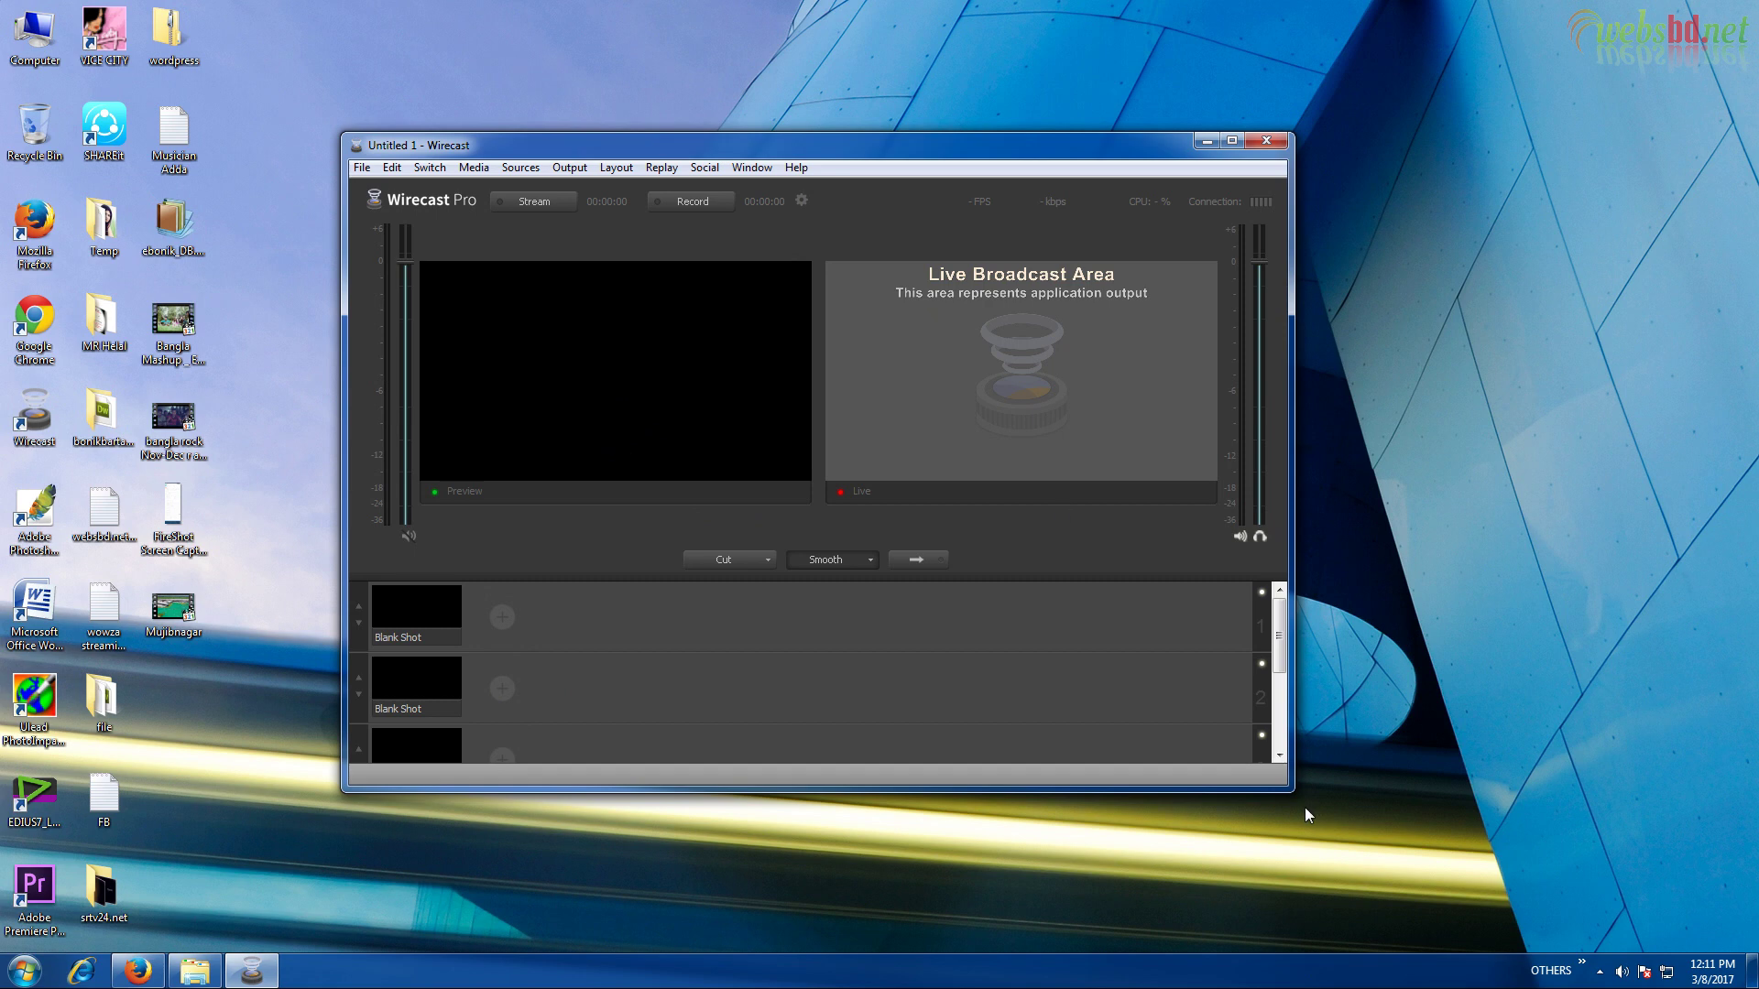
pyautogui.moveTo(1290, 789); pyautogui.dragTo(1358, 843)
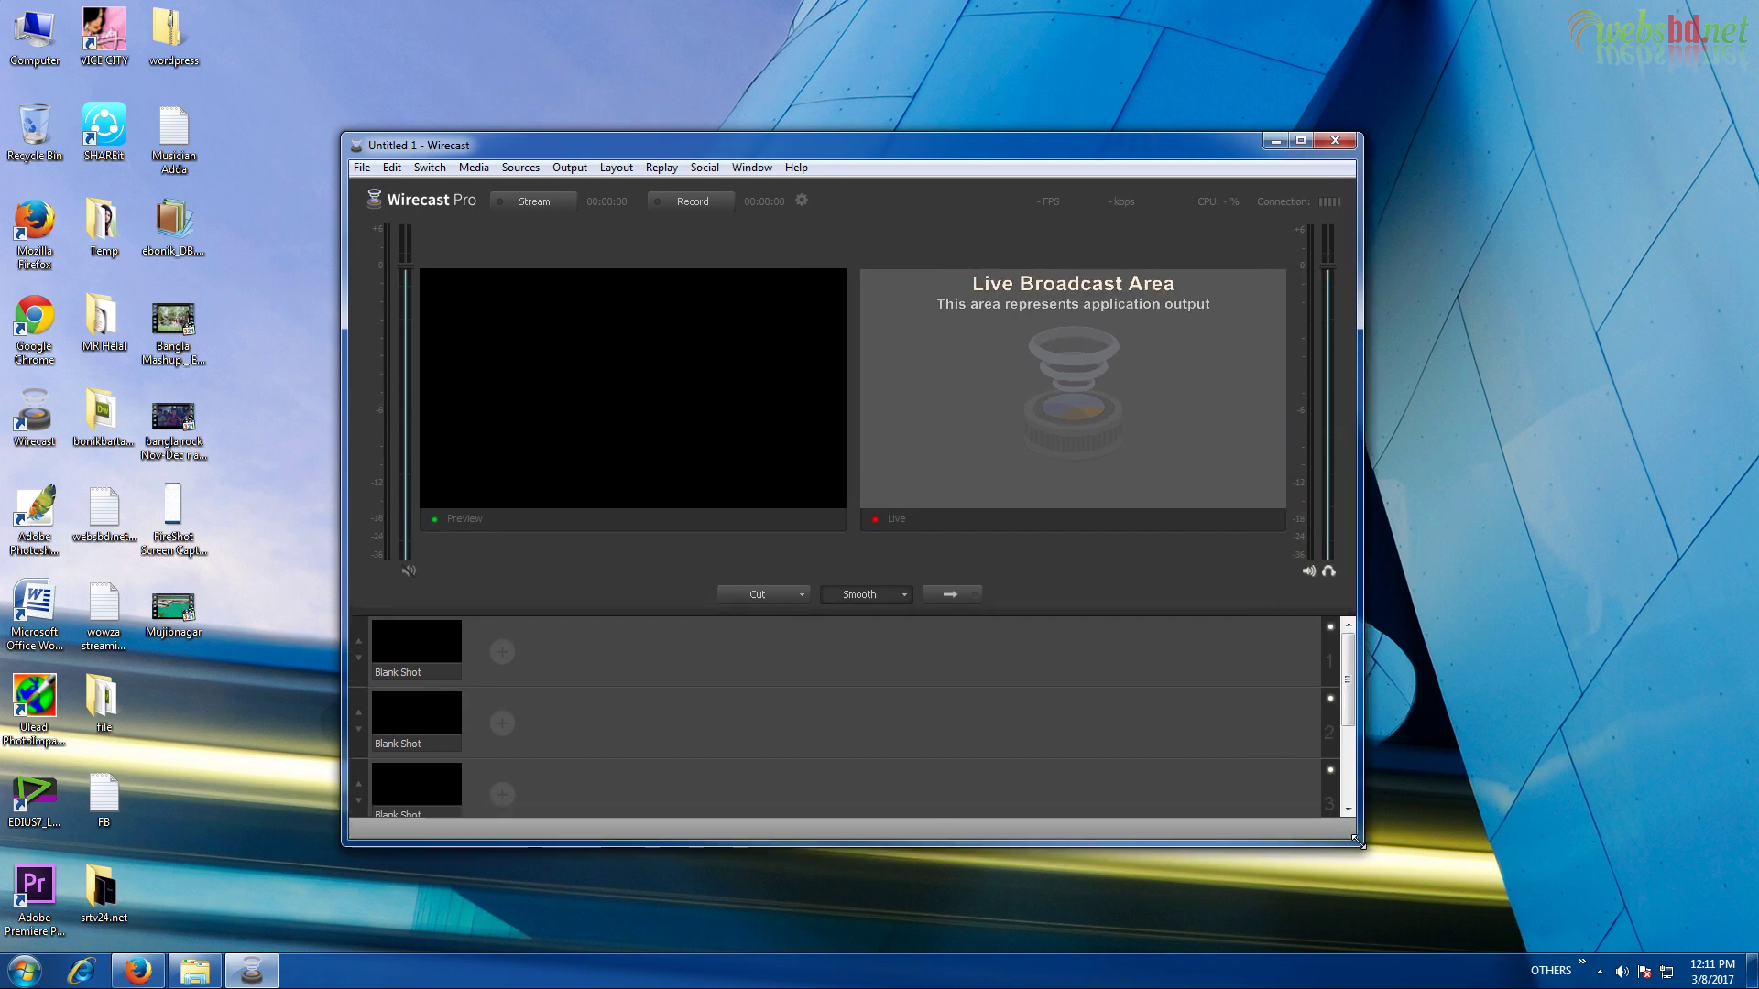
# Add the Mujibnagar video from the Desktop as a video shot in the first layer and load it into the preview
pyautogui.moveTo(499, 810)
pyautogui.moveTo(518, 663)
pyautogui.click(520, 667)
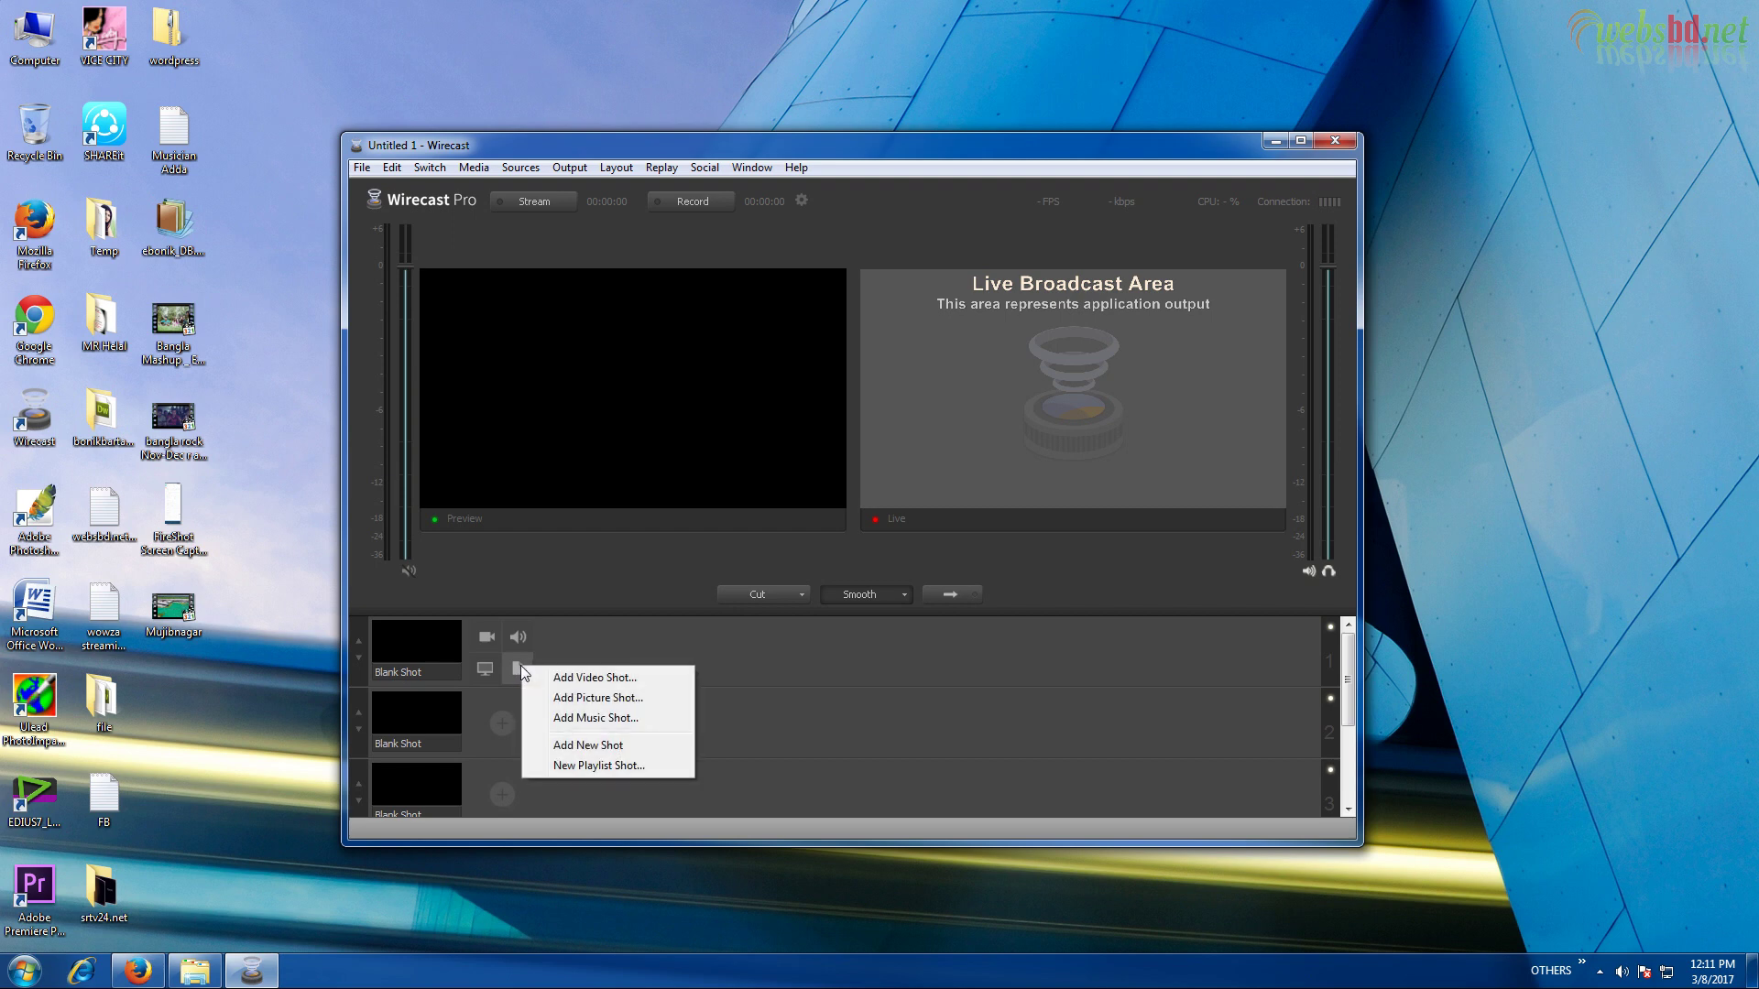
pyautogui.click(626, 682)
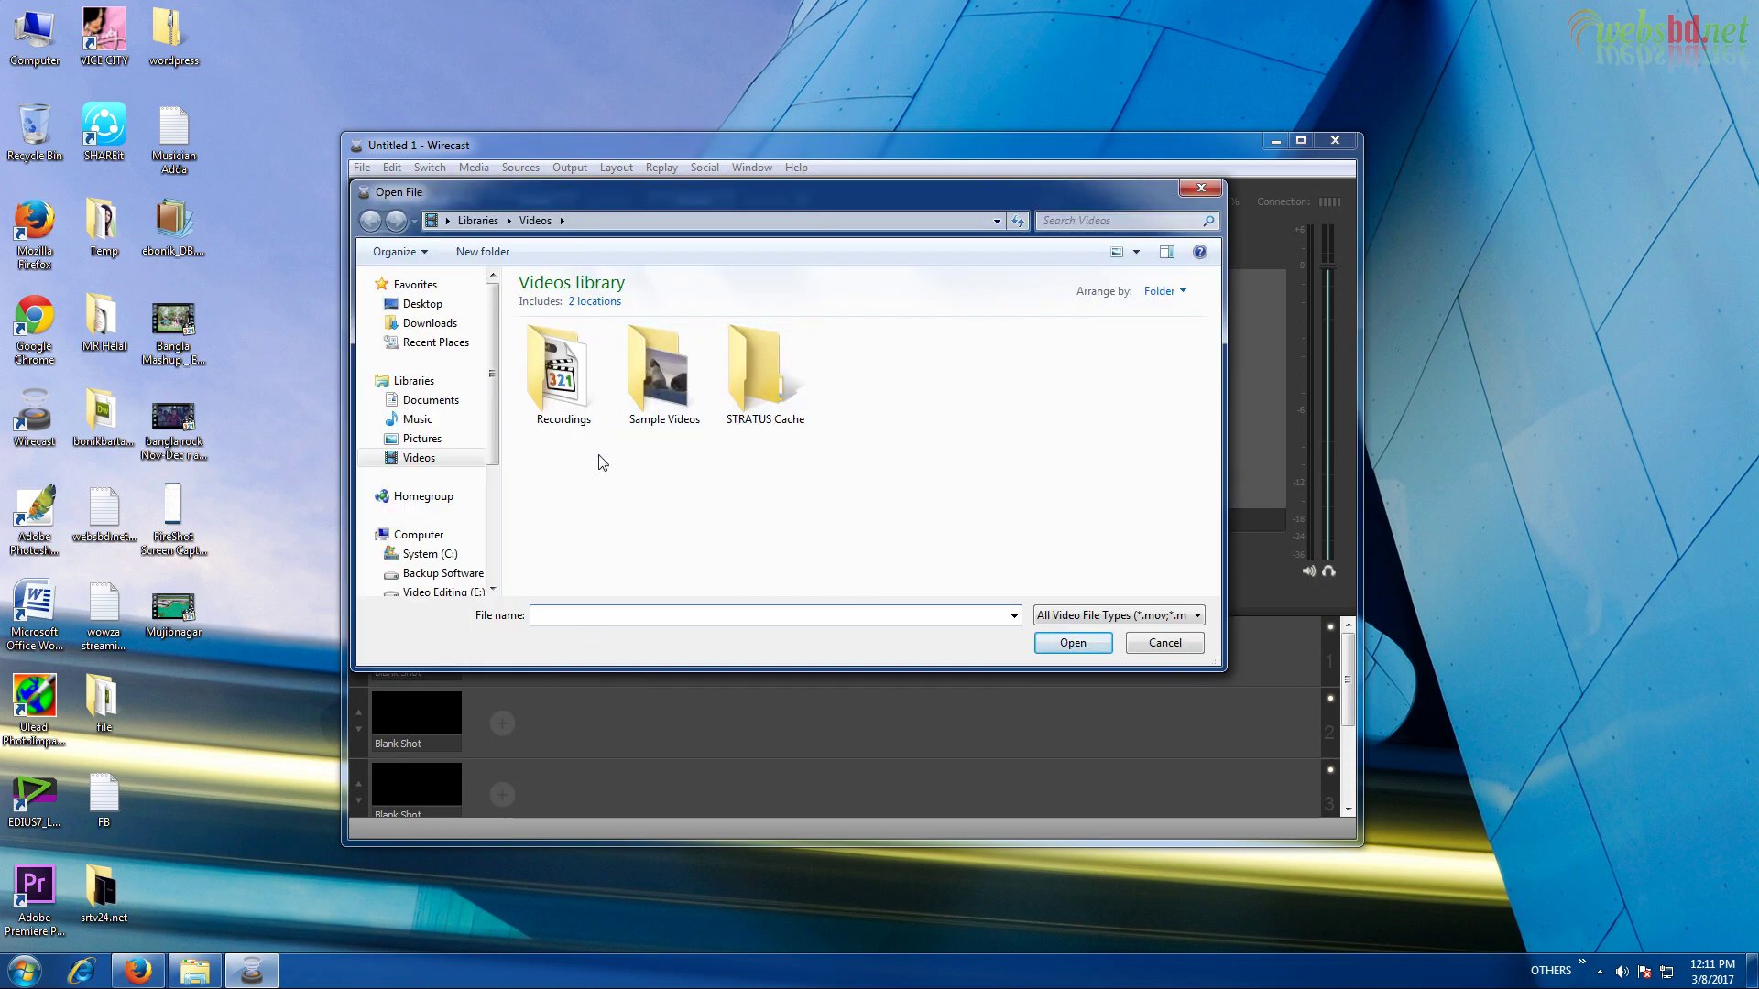
pyautogui.click(421, 304)
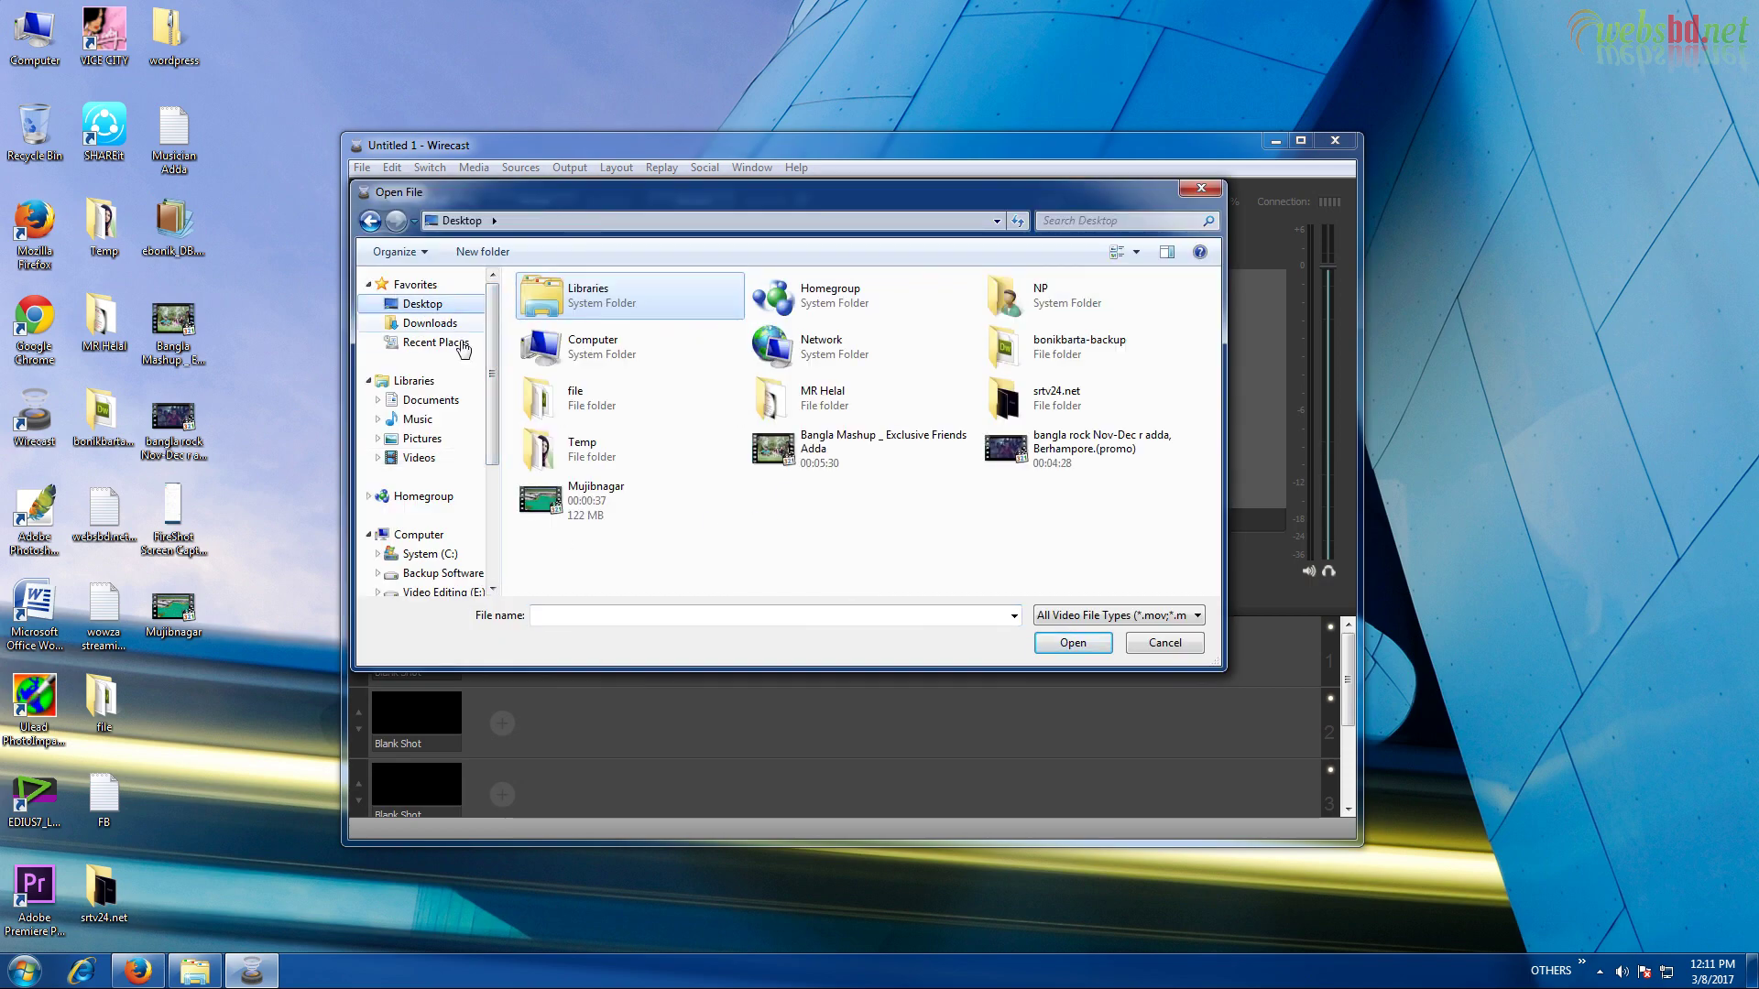
pyautogui.doubleClick(591, 503)
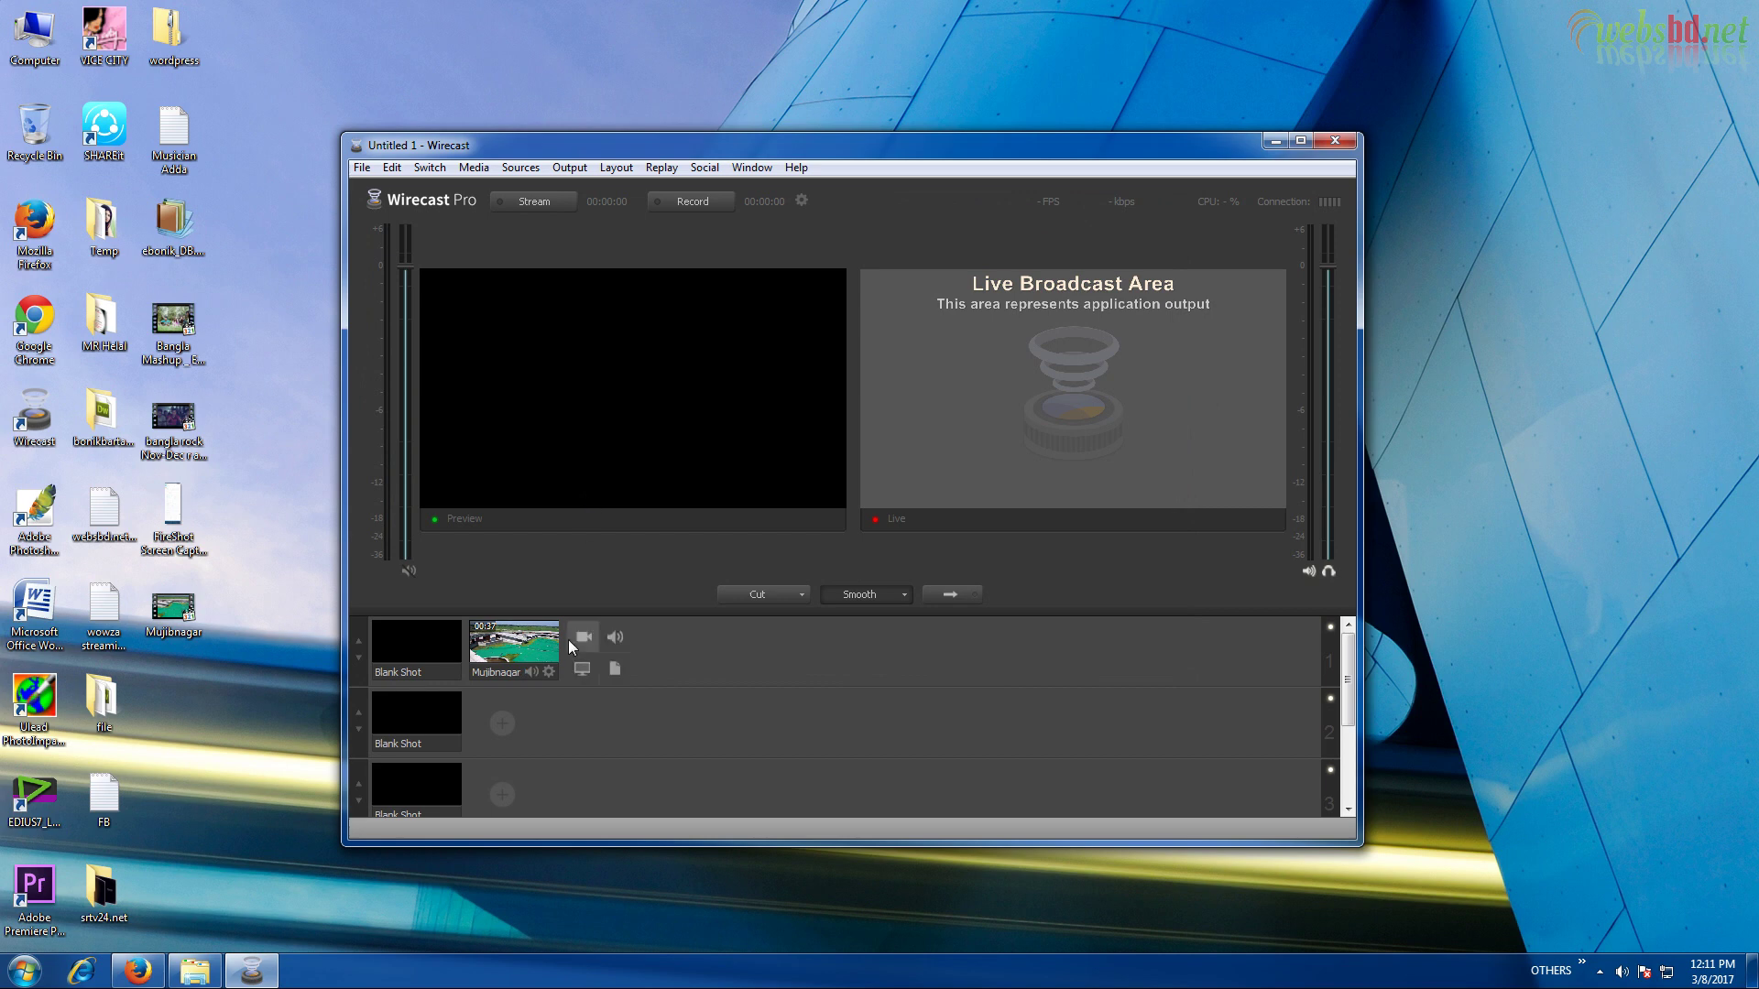
pyautogui.click(528, 653)
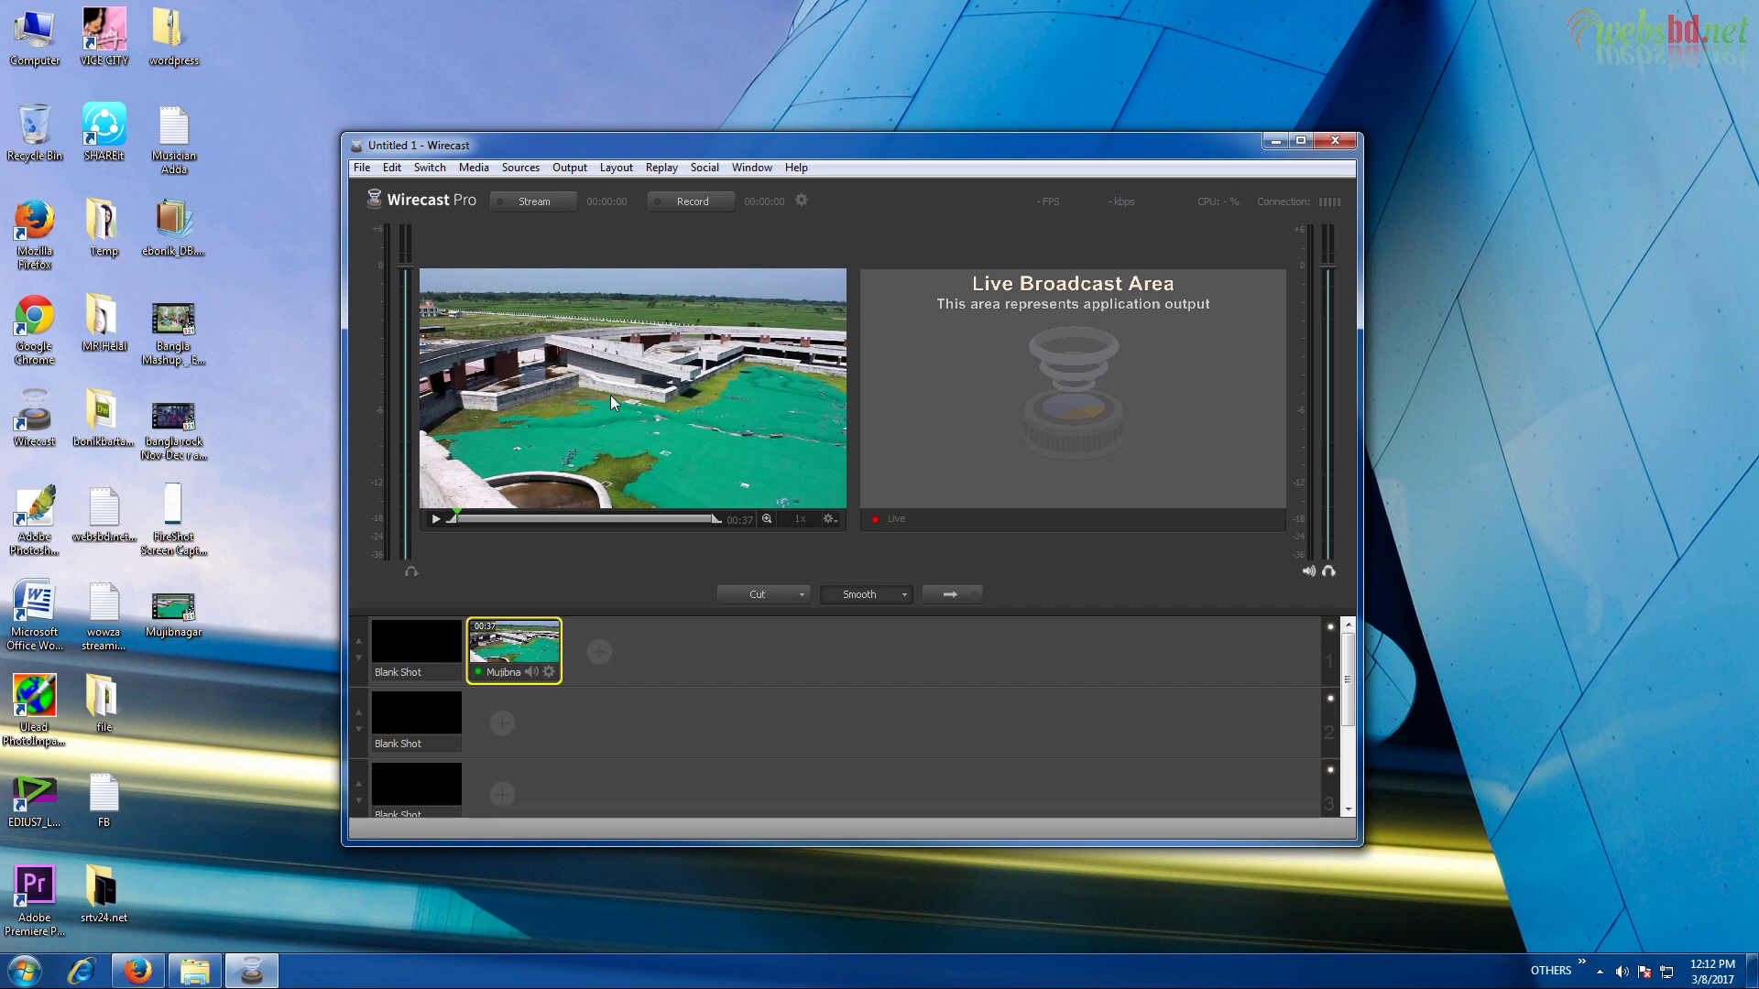
# Switch to Firefox and start creating a live video from the Bangla Breaking News 24 page's Video Library
pyautogui.click(138, 971)
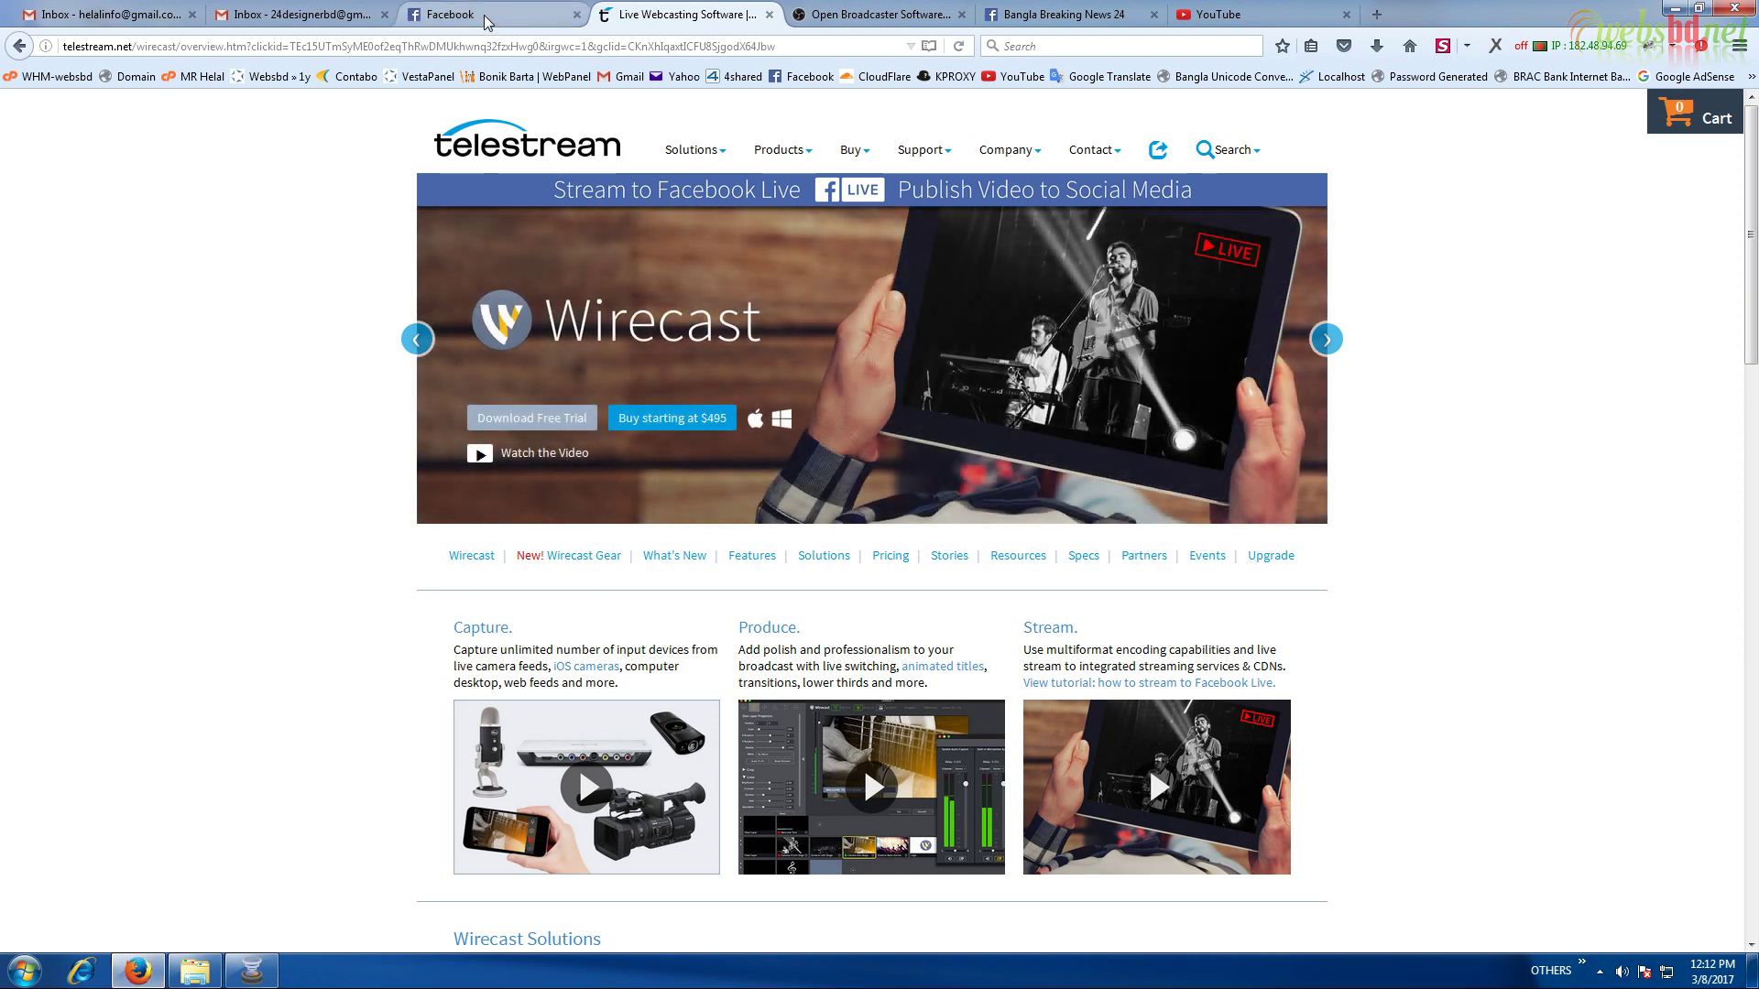
pyautogui.click(1069, 18)
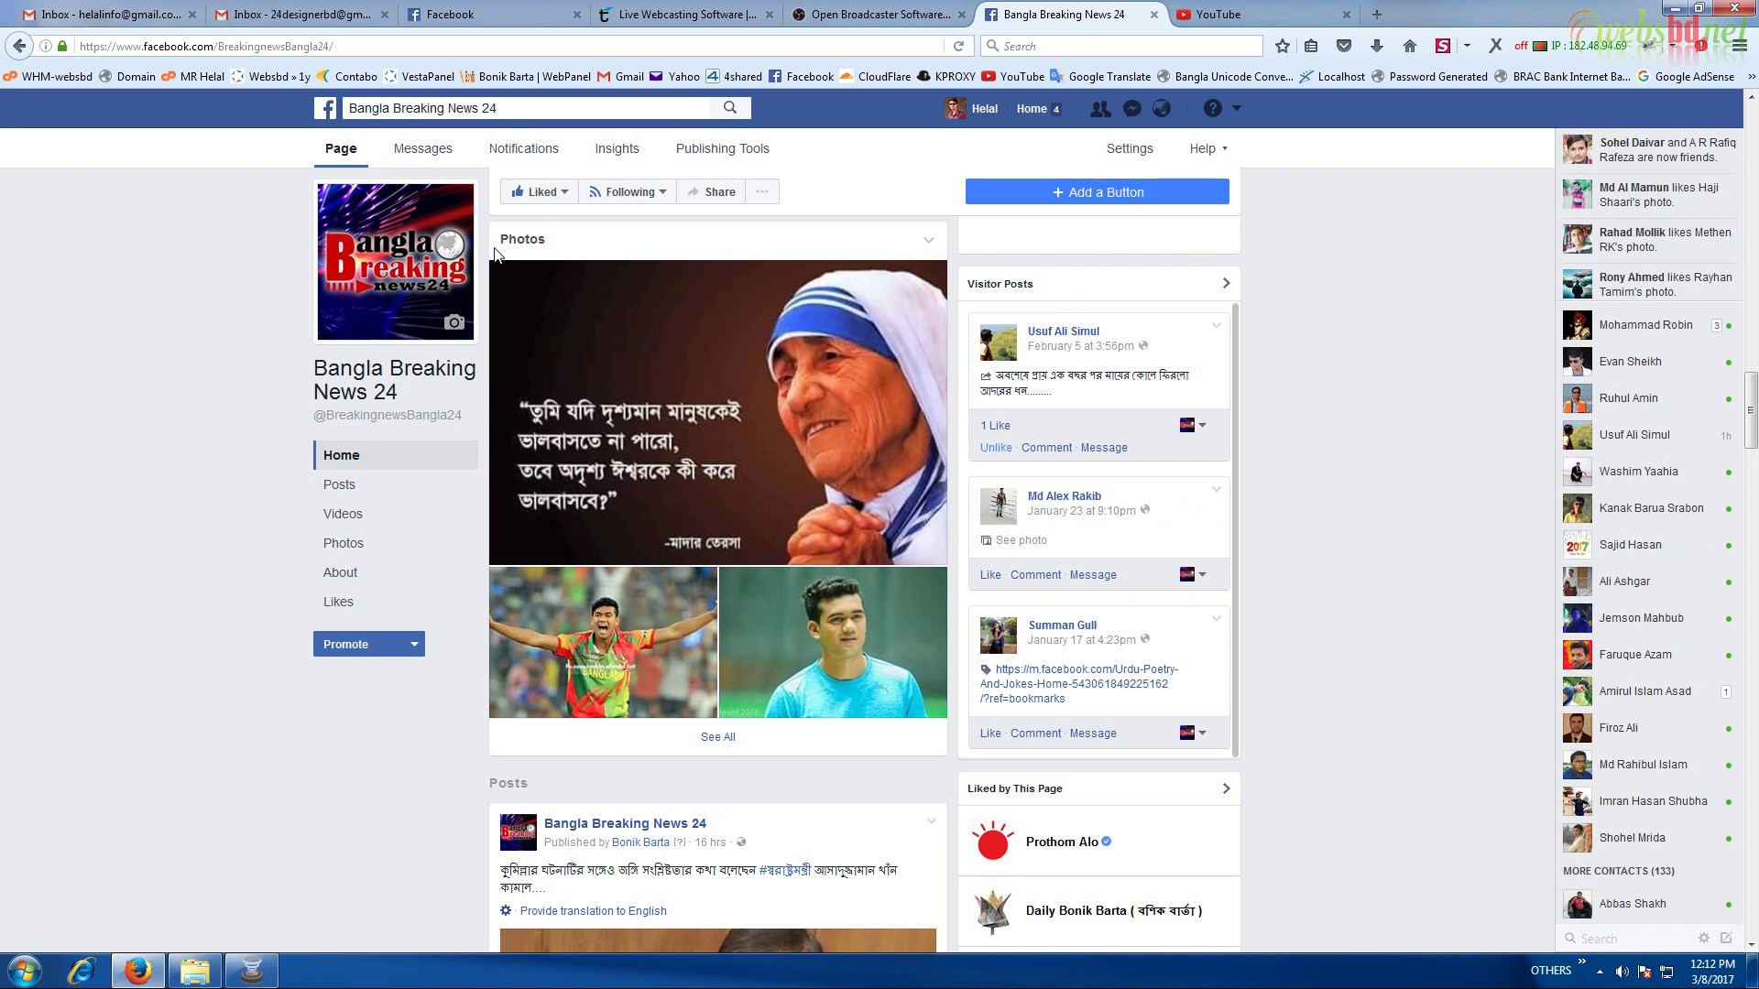
pyautogui.click(1238, 111)
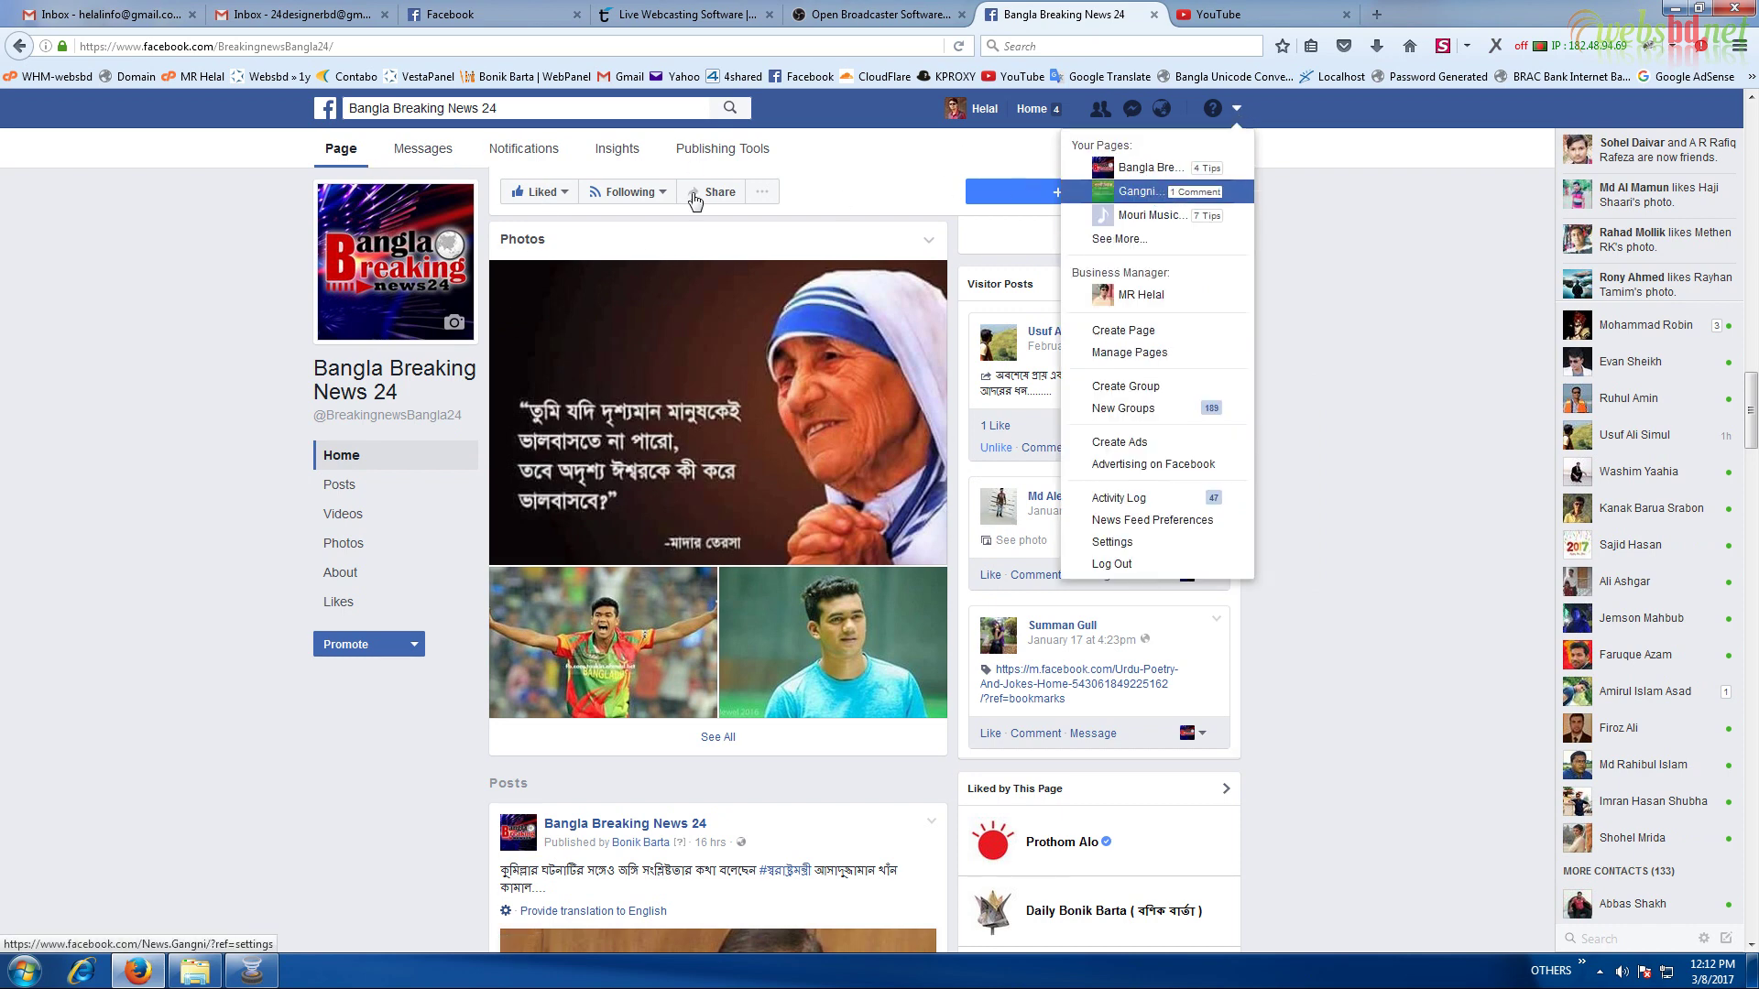
pyautogui.click(192, 244)
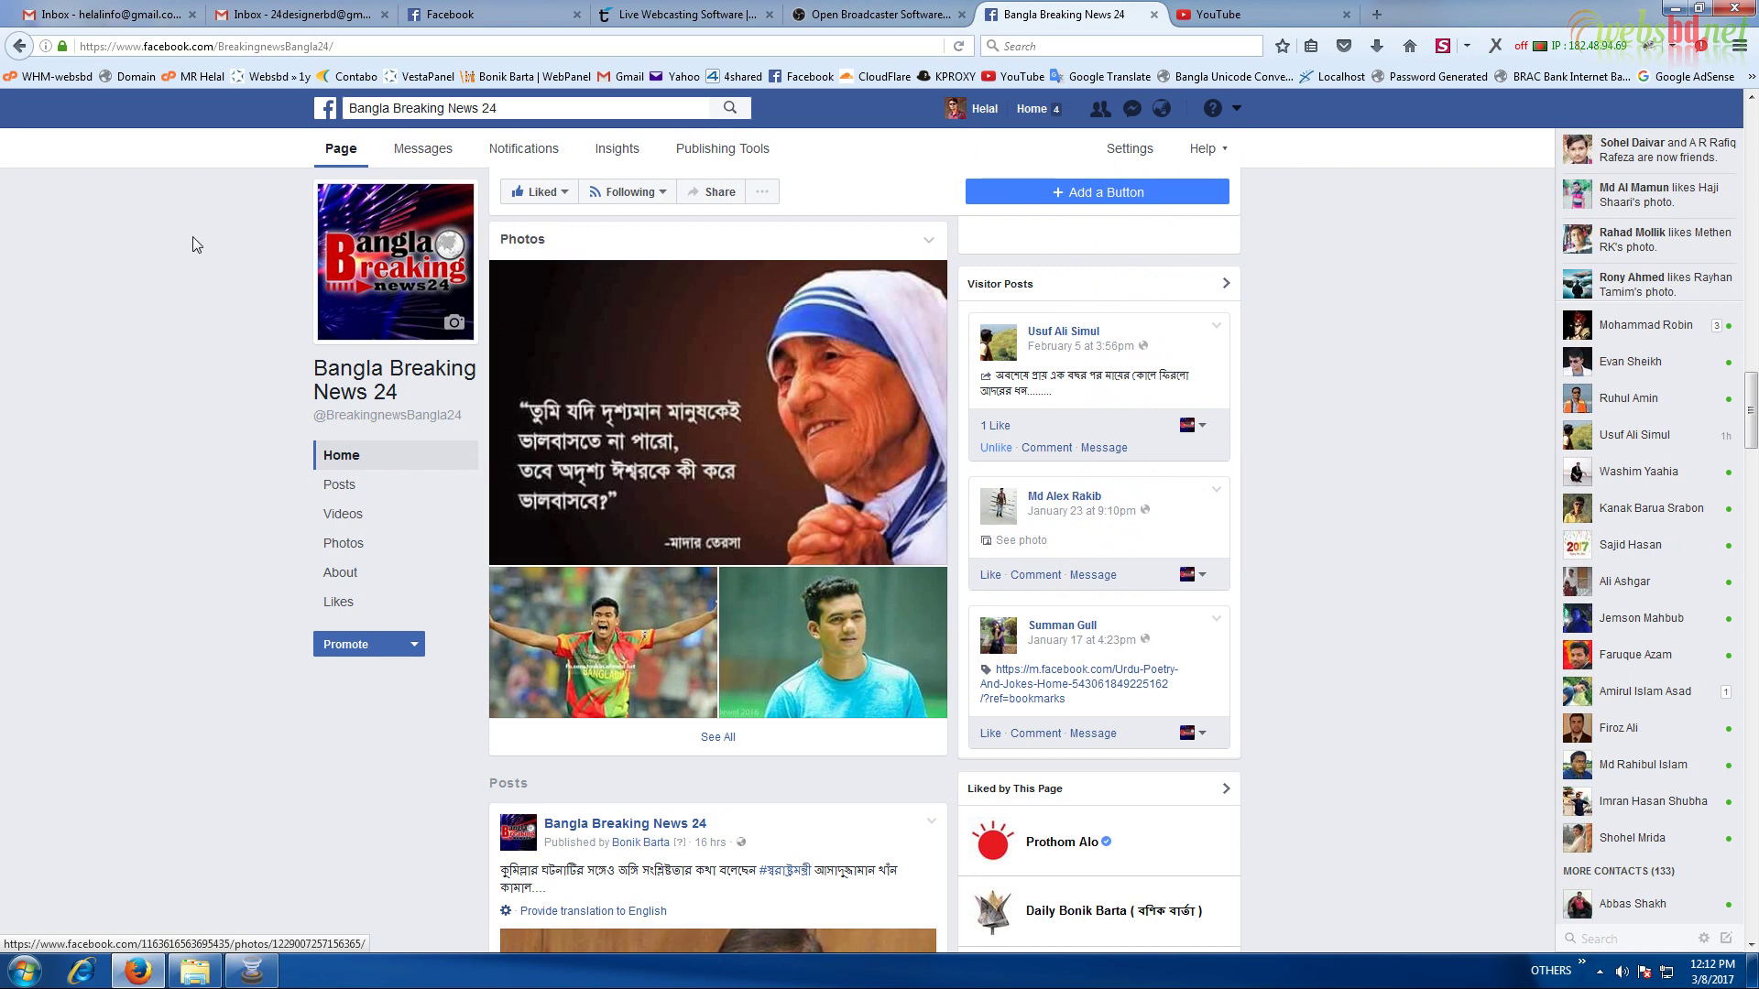
pyautogui.click(719, 151)
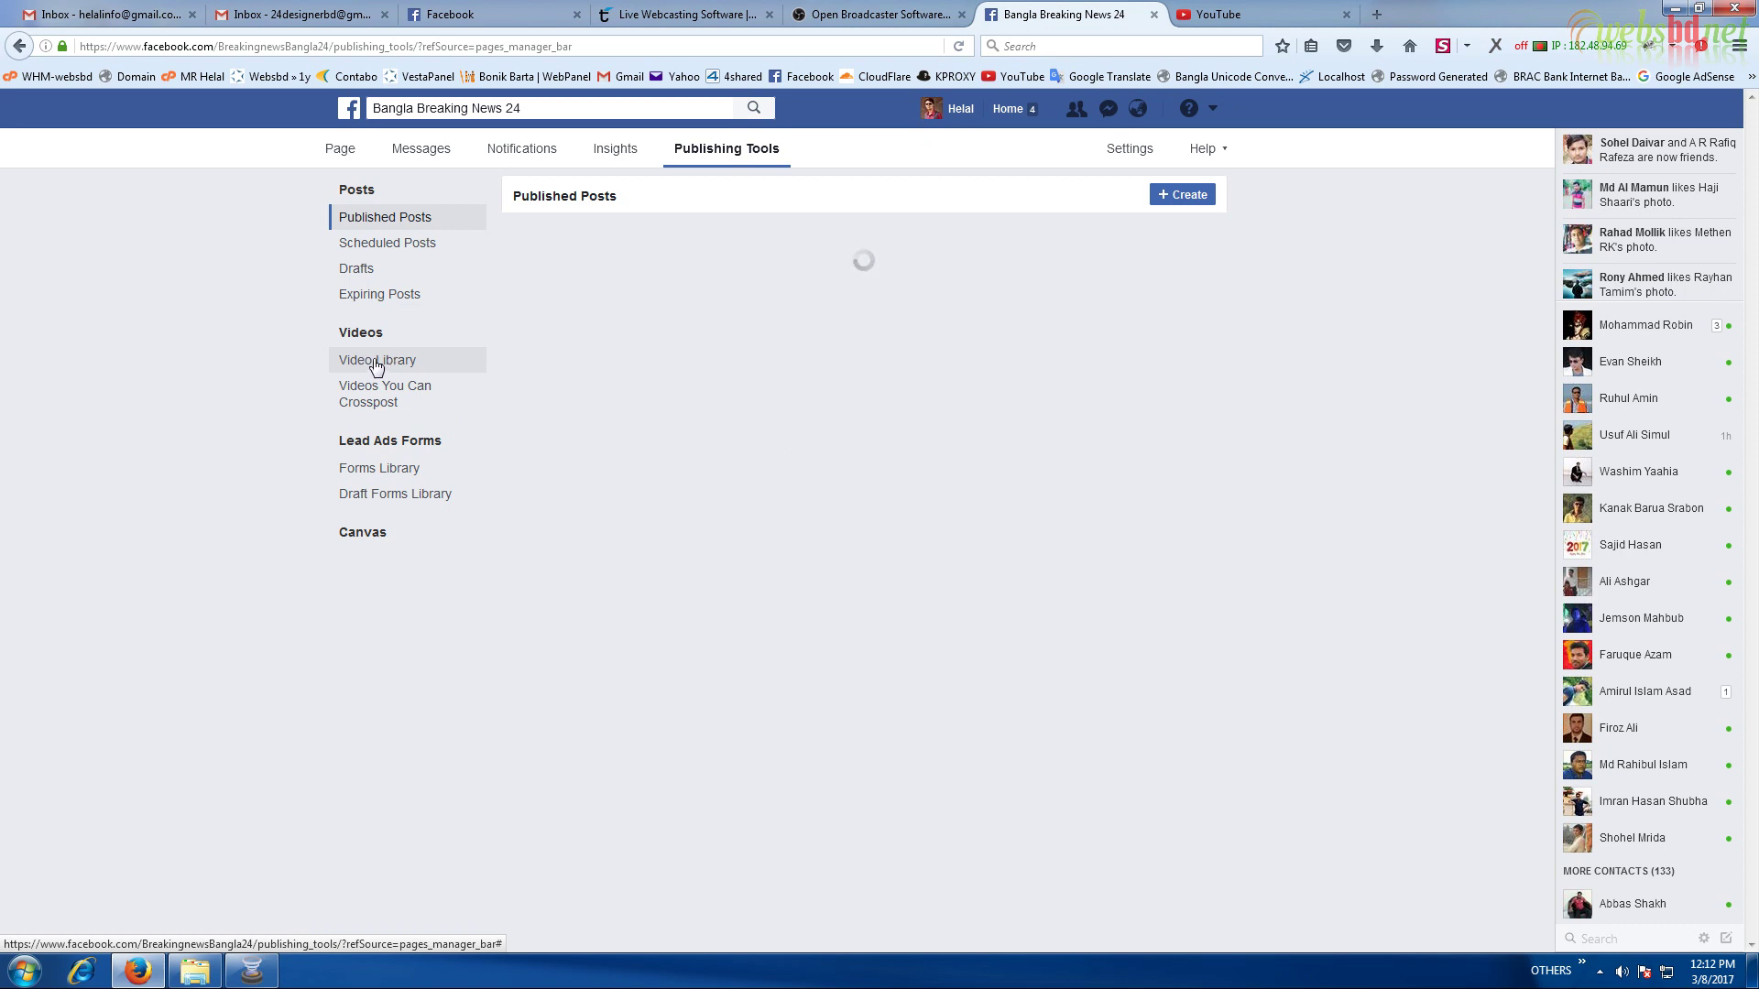
pyautogui.click(382, 362)
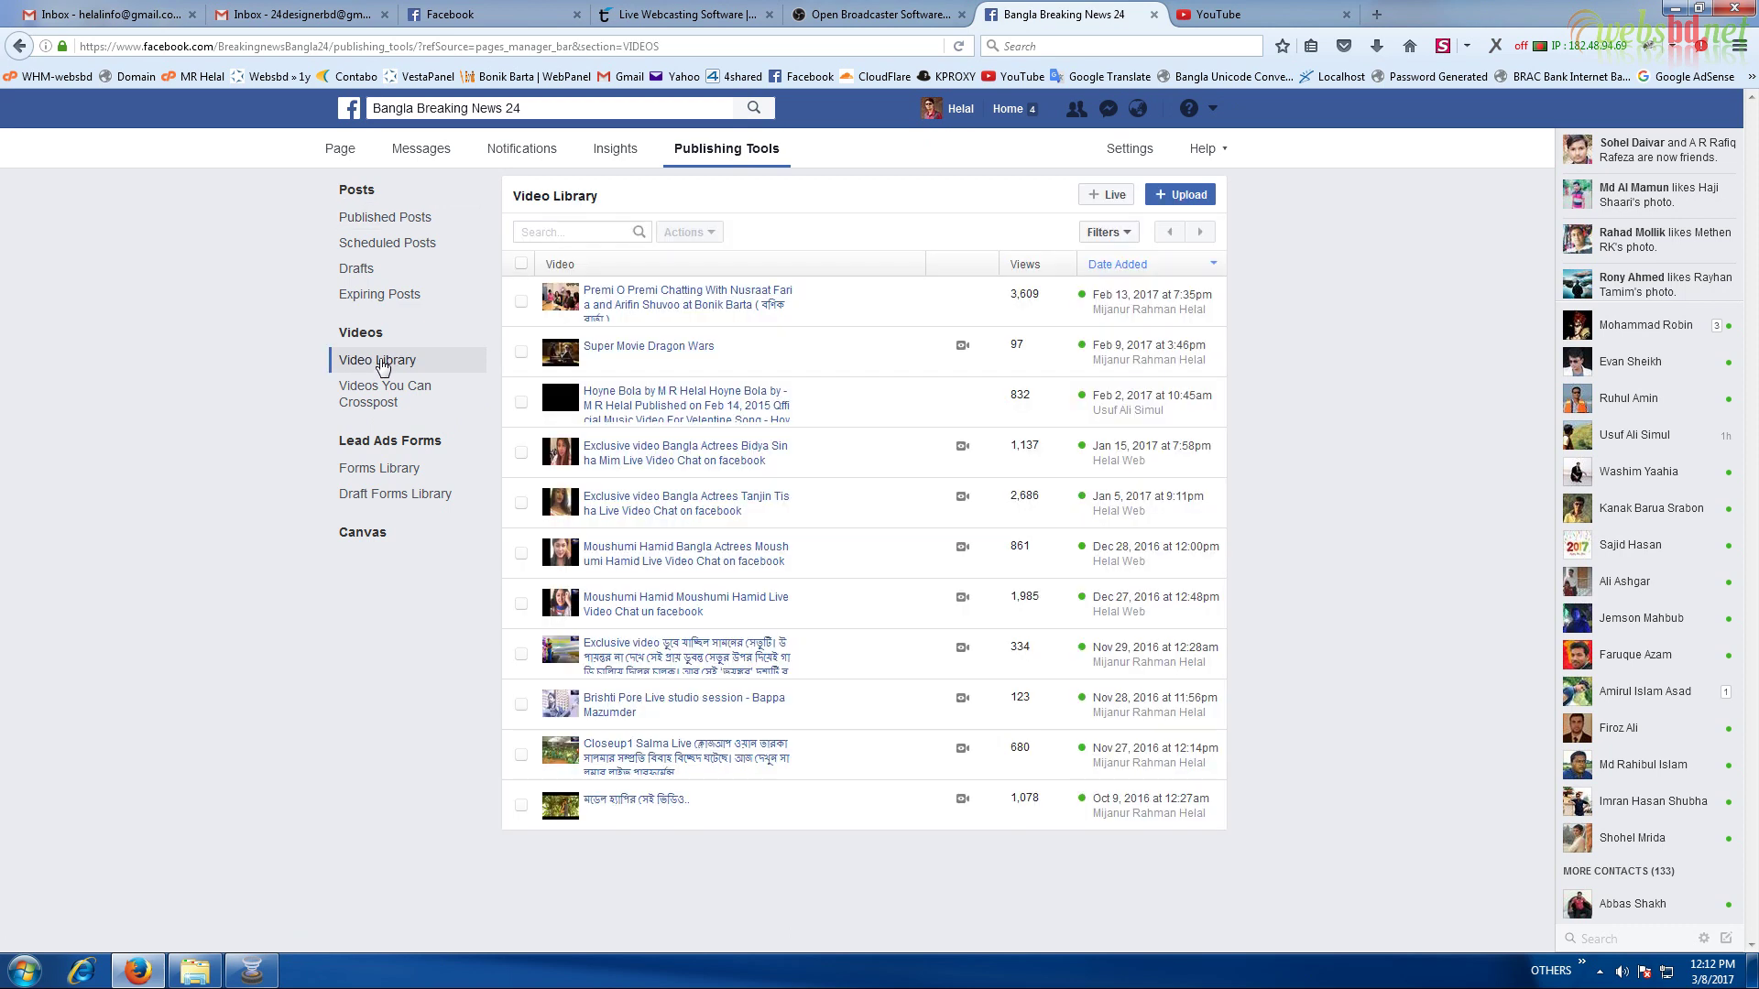
pyautogui.click(1110, 195)
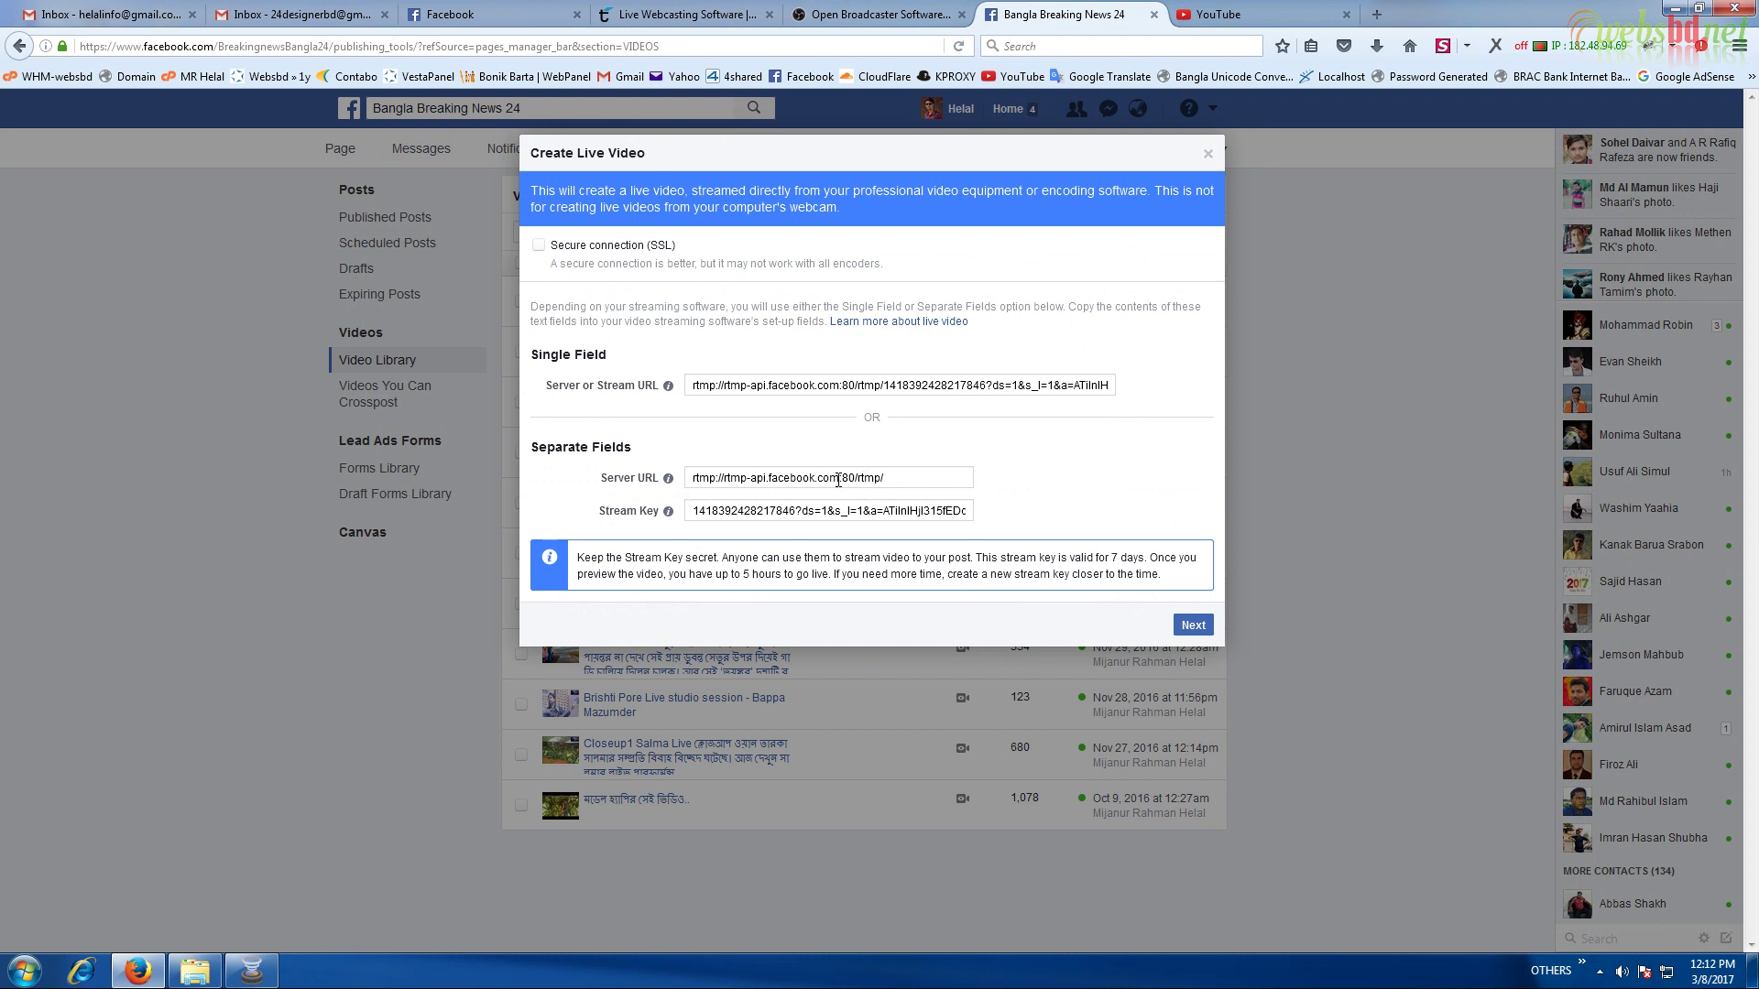
# Copy the separate Server URL from the Create Live Video dialog
pyautogui.click(914, 477)
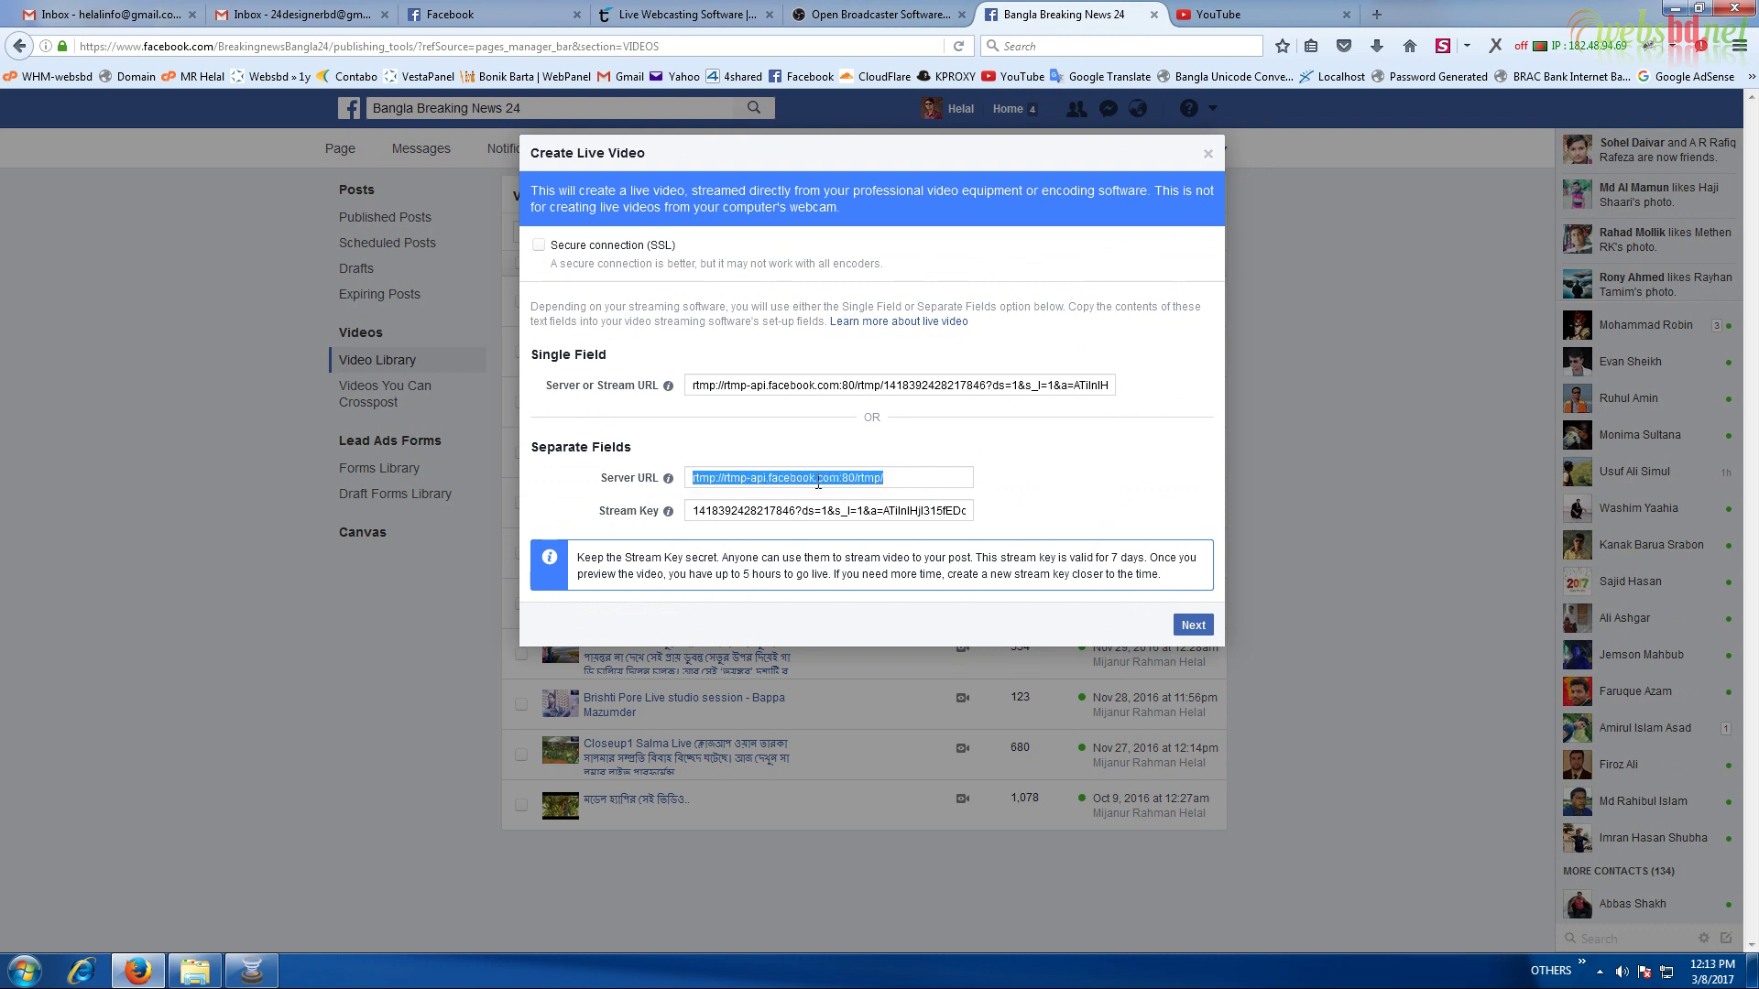
pyautogui.rightClick(818, 480)
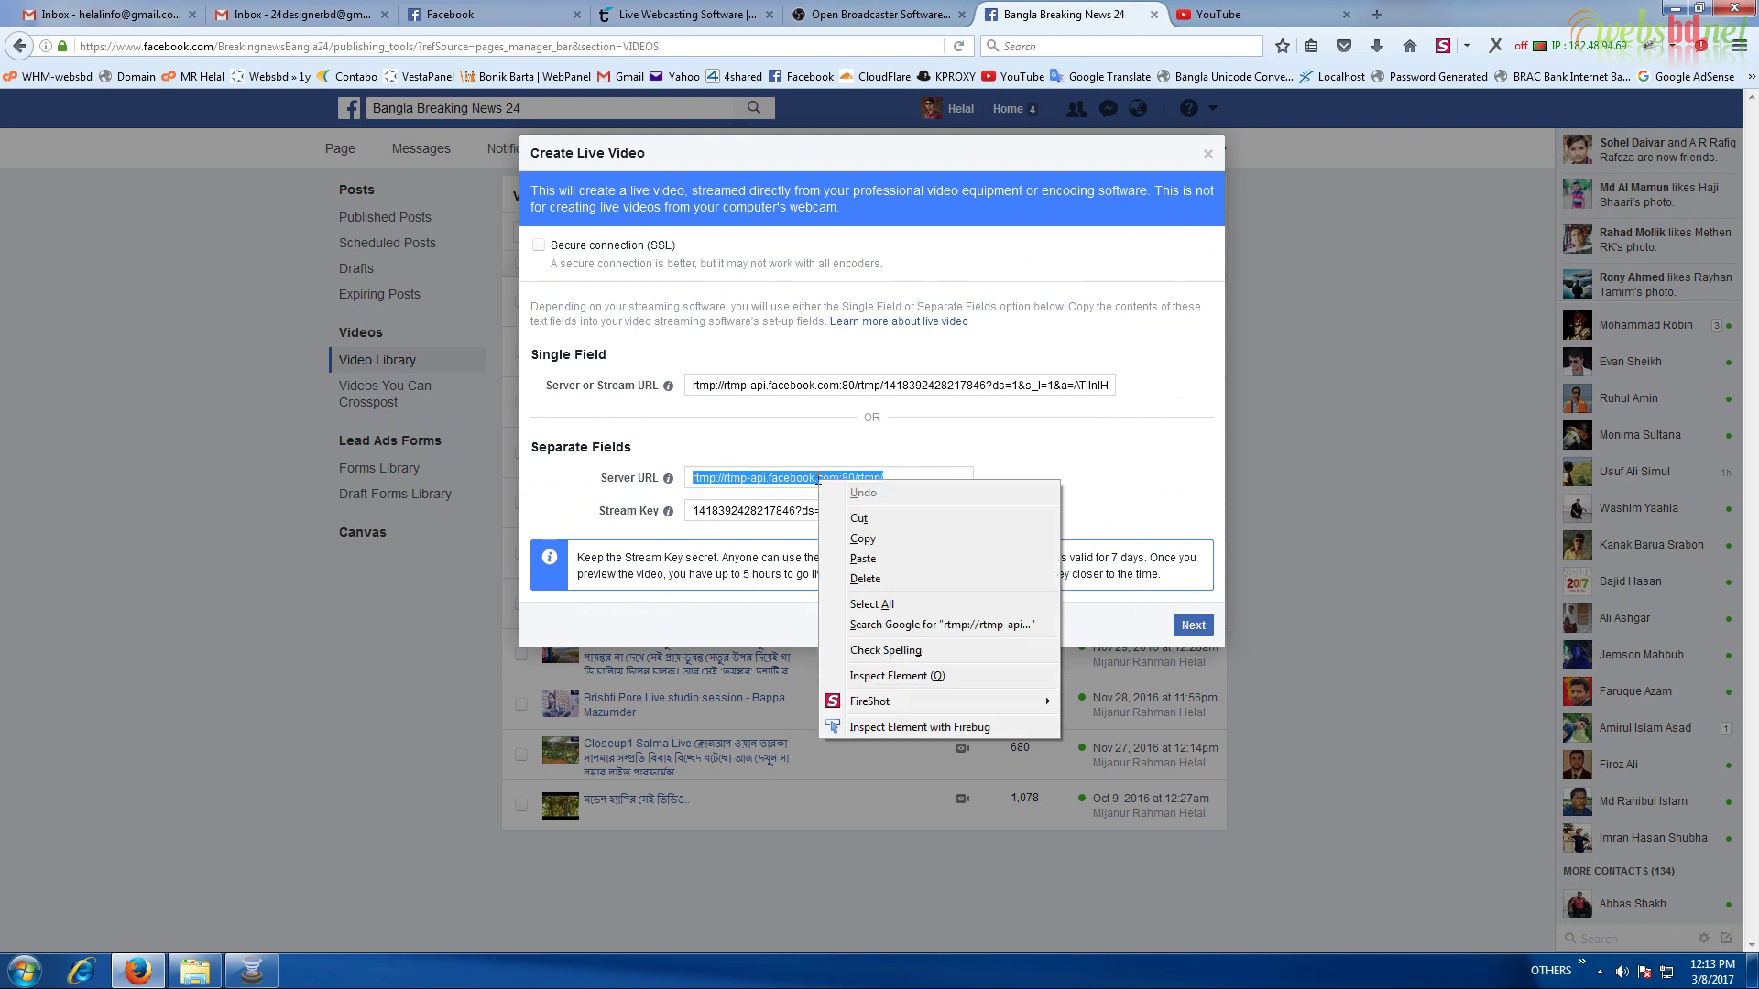
pyautogui.click(863, 539)
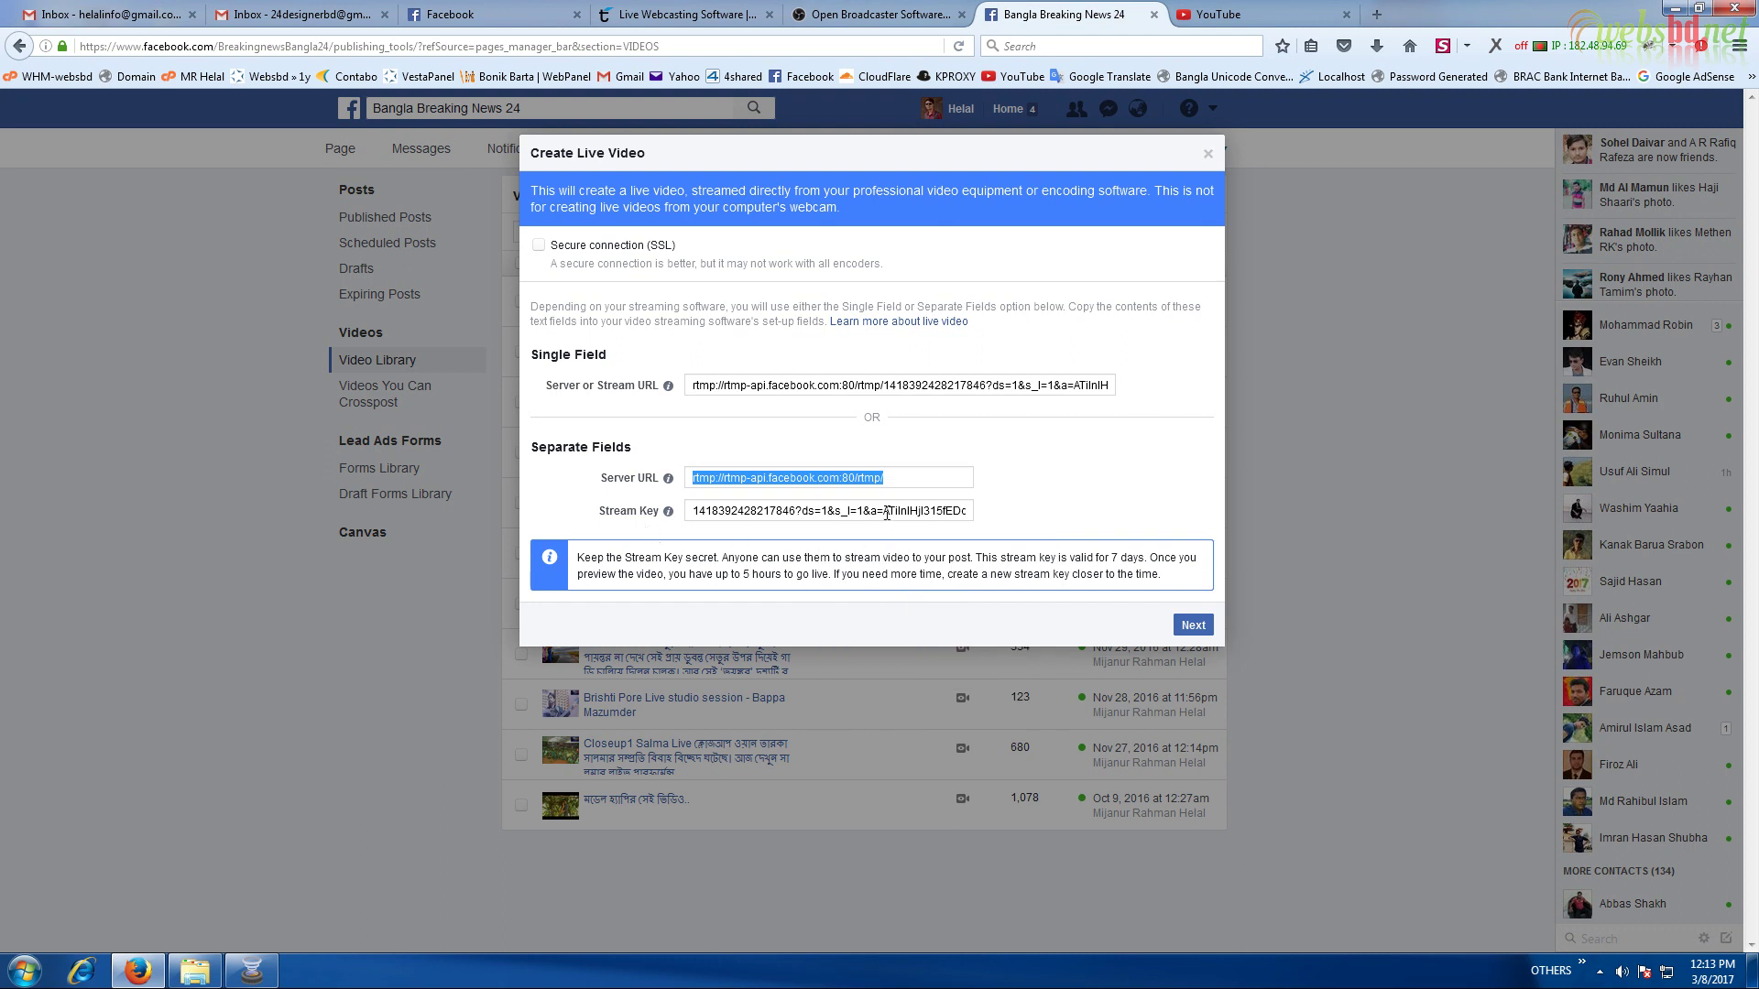
pyautogui.click(887, 514)
pyautogui.click(821, 483)
# Switch to Wirecast and add a streaming output with RTMP Server as its destination
pyautogui.click(251, 971)
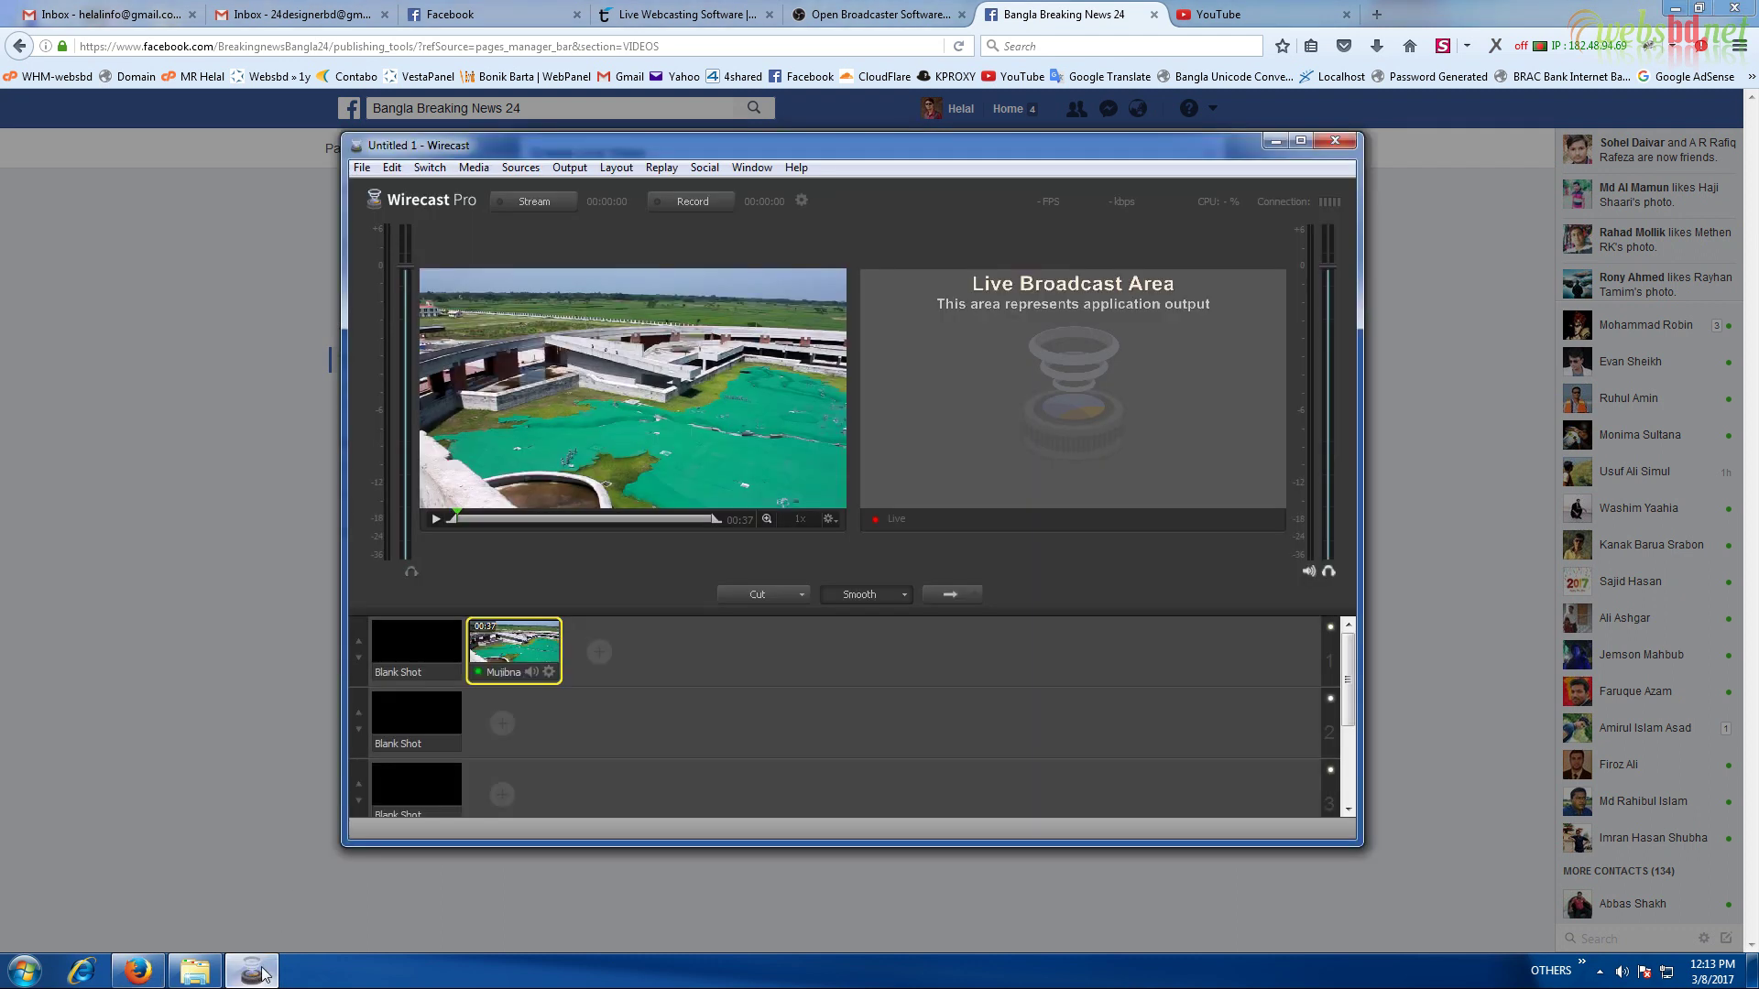
pyautogui.click(533, 203)
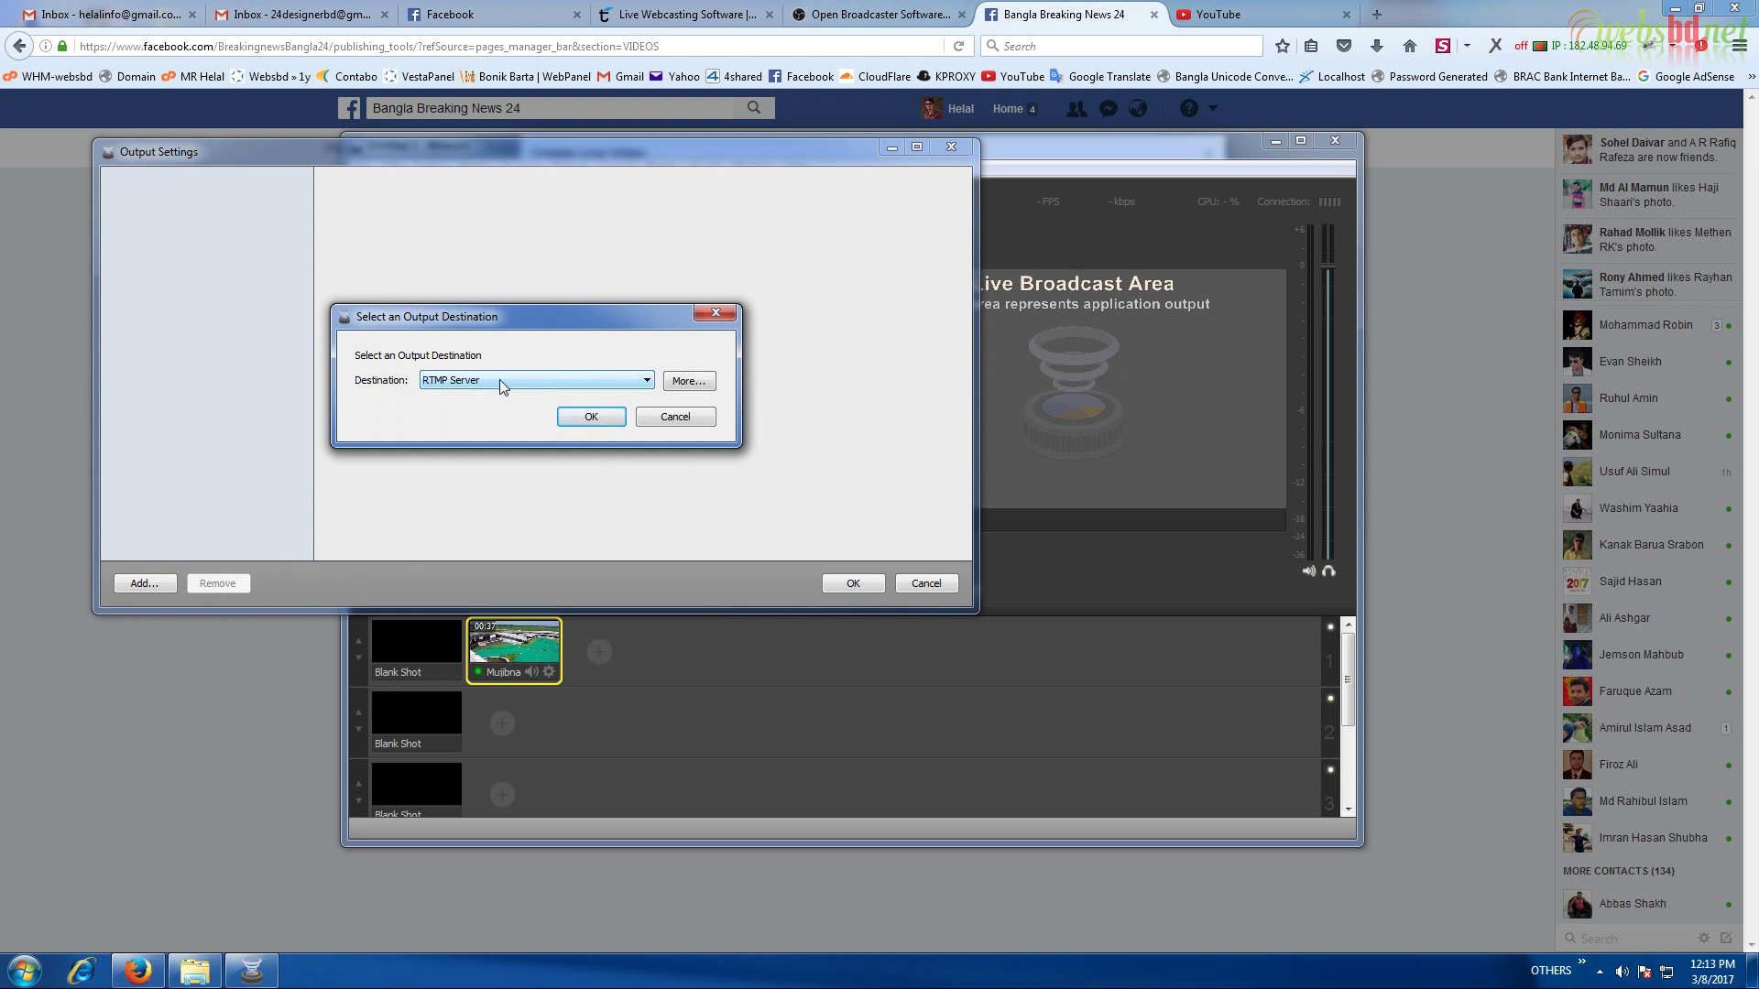
pyautogui.click(591, 417)
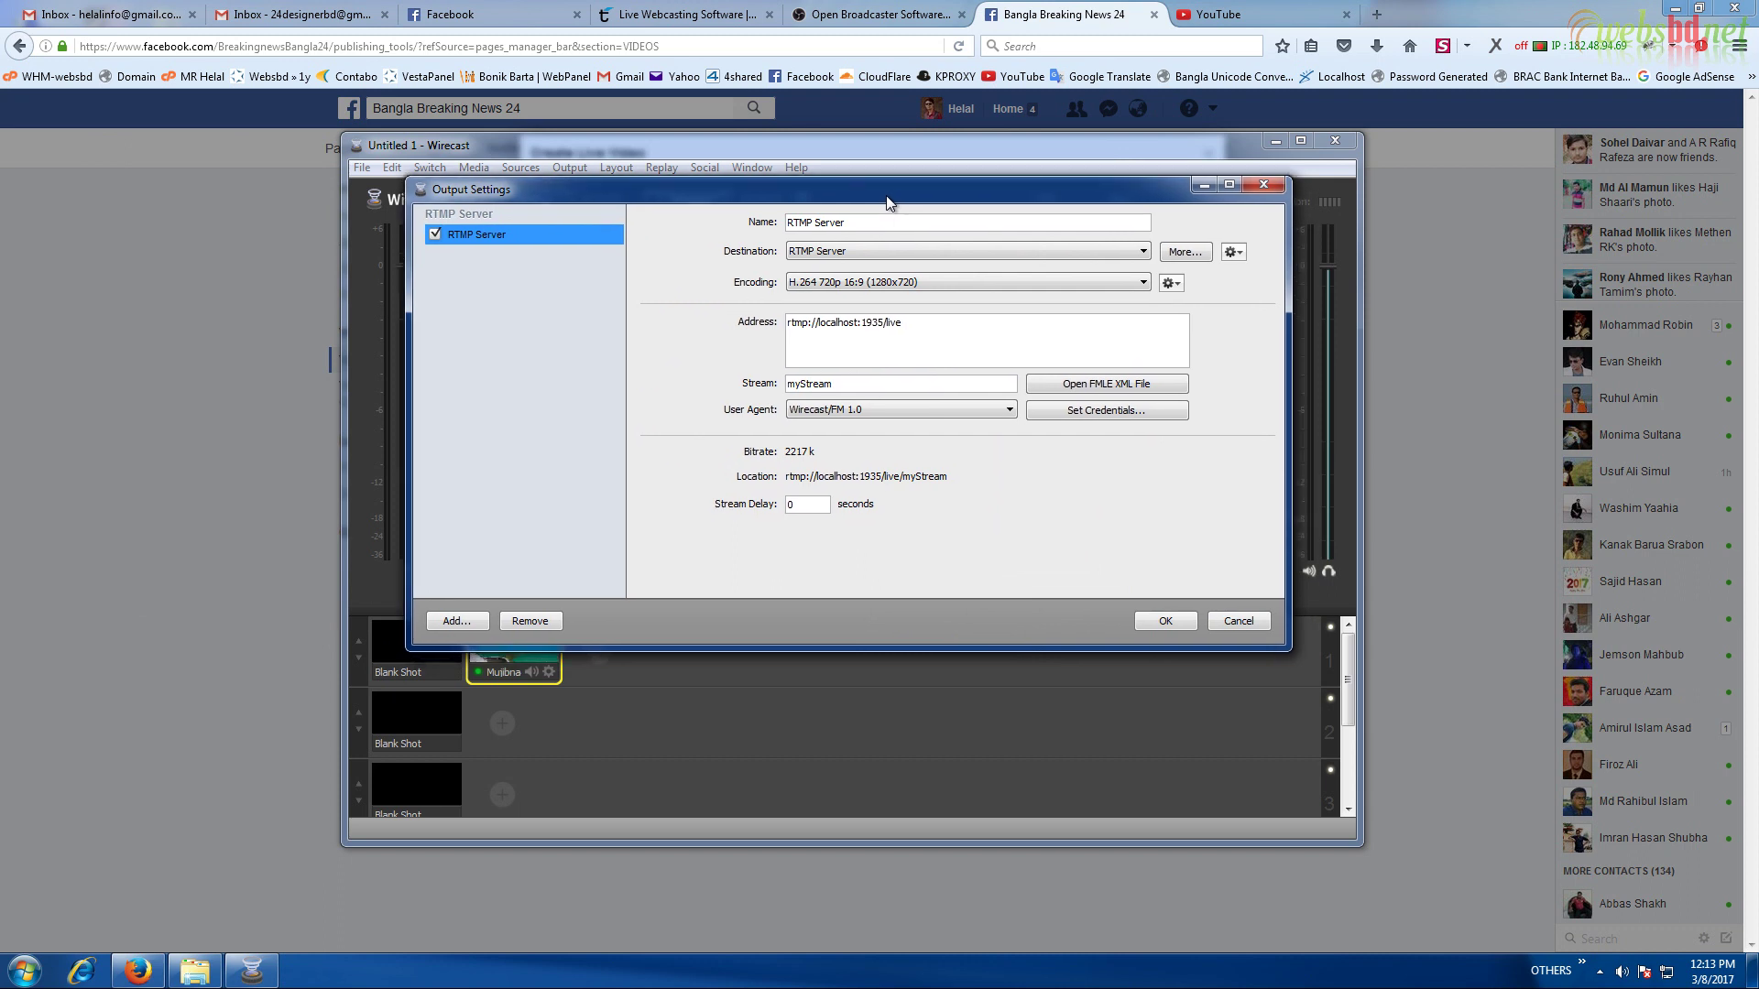
# Set the RTMP output's encoding to H.264 360p 16:9 (640x360) and its address to rtmp://rtmp-api.facebook.com:80/rtmp/
pyautogui.click(859, 286)
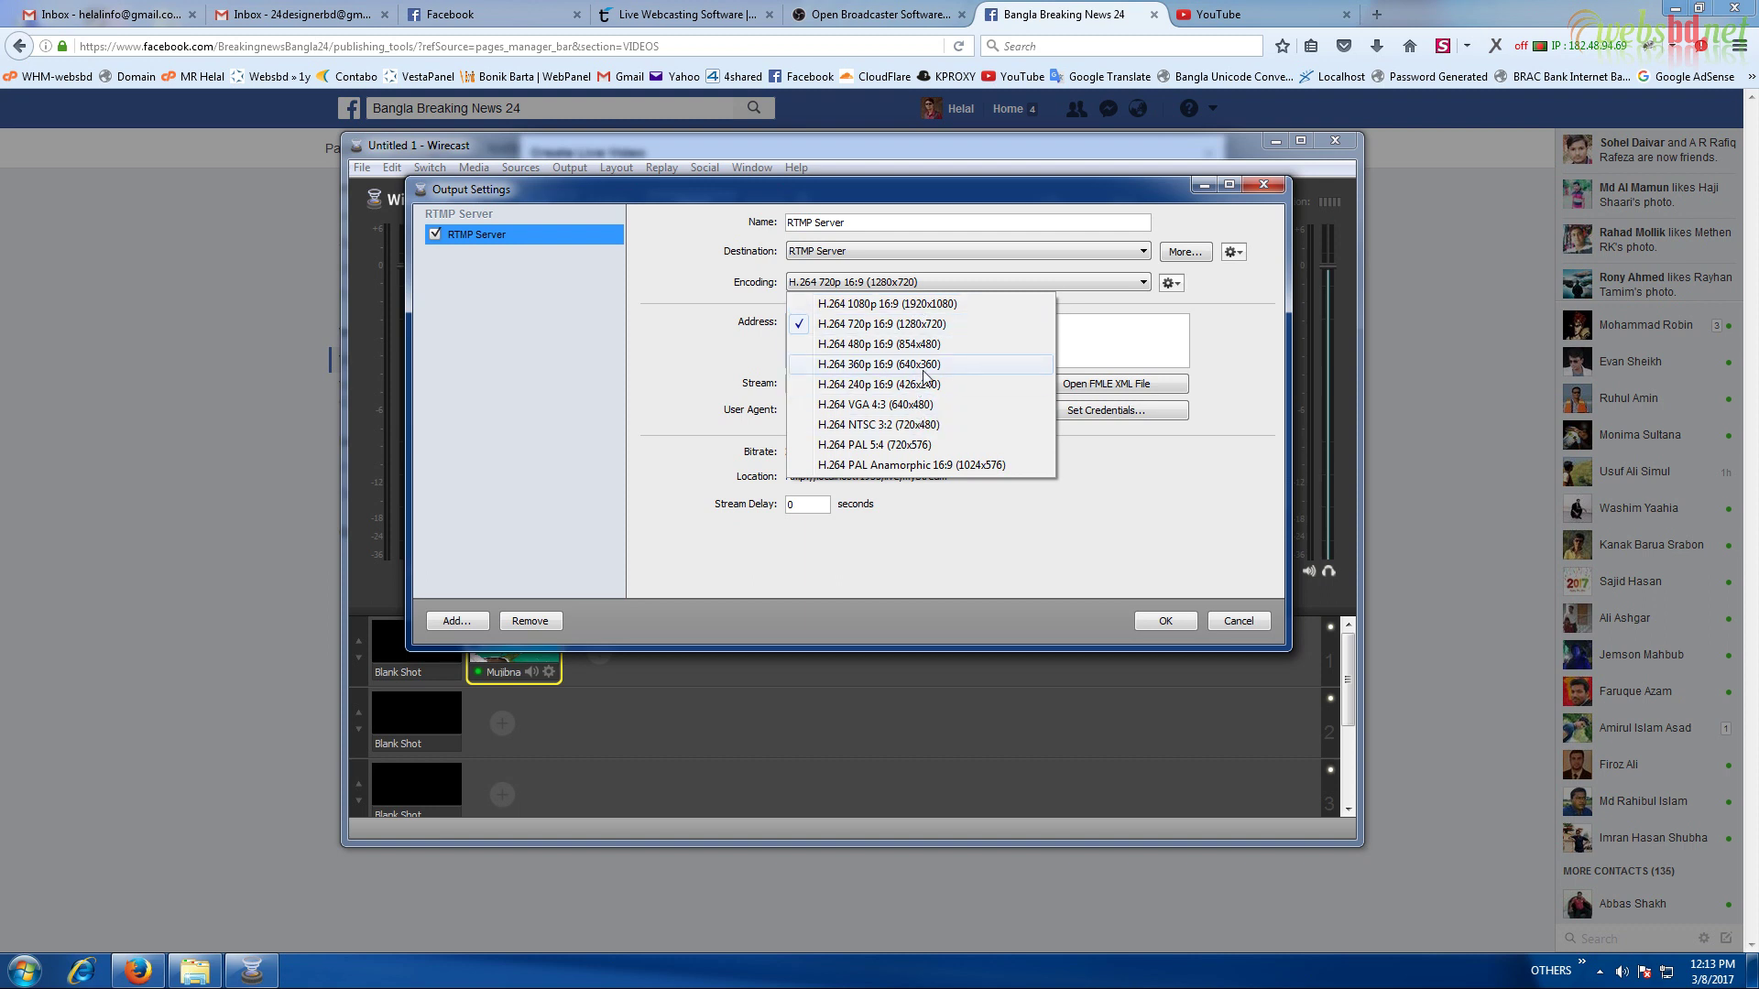
pyautogui.click(870, 366)
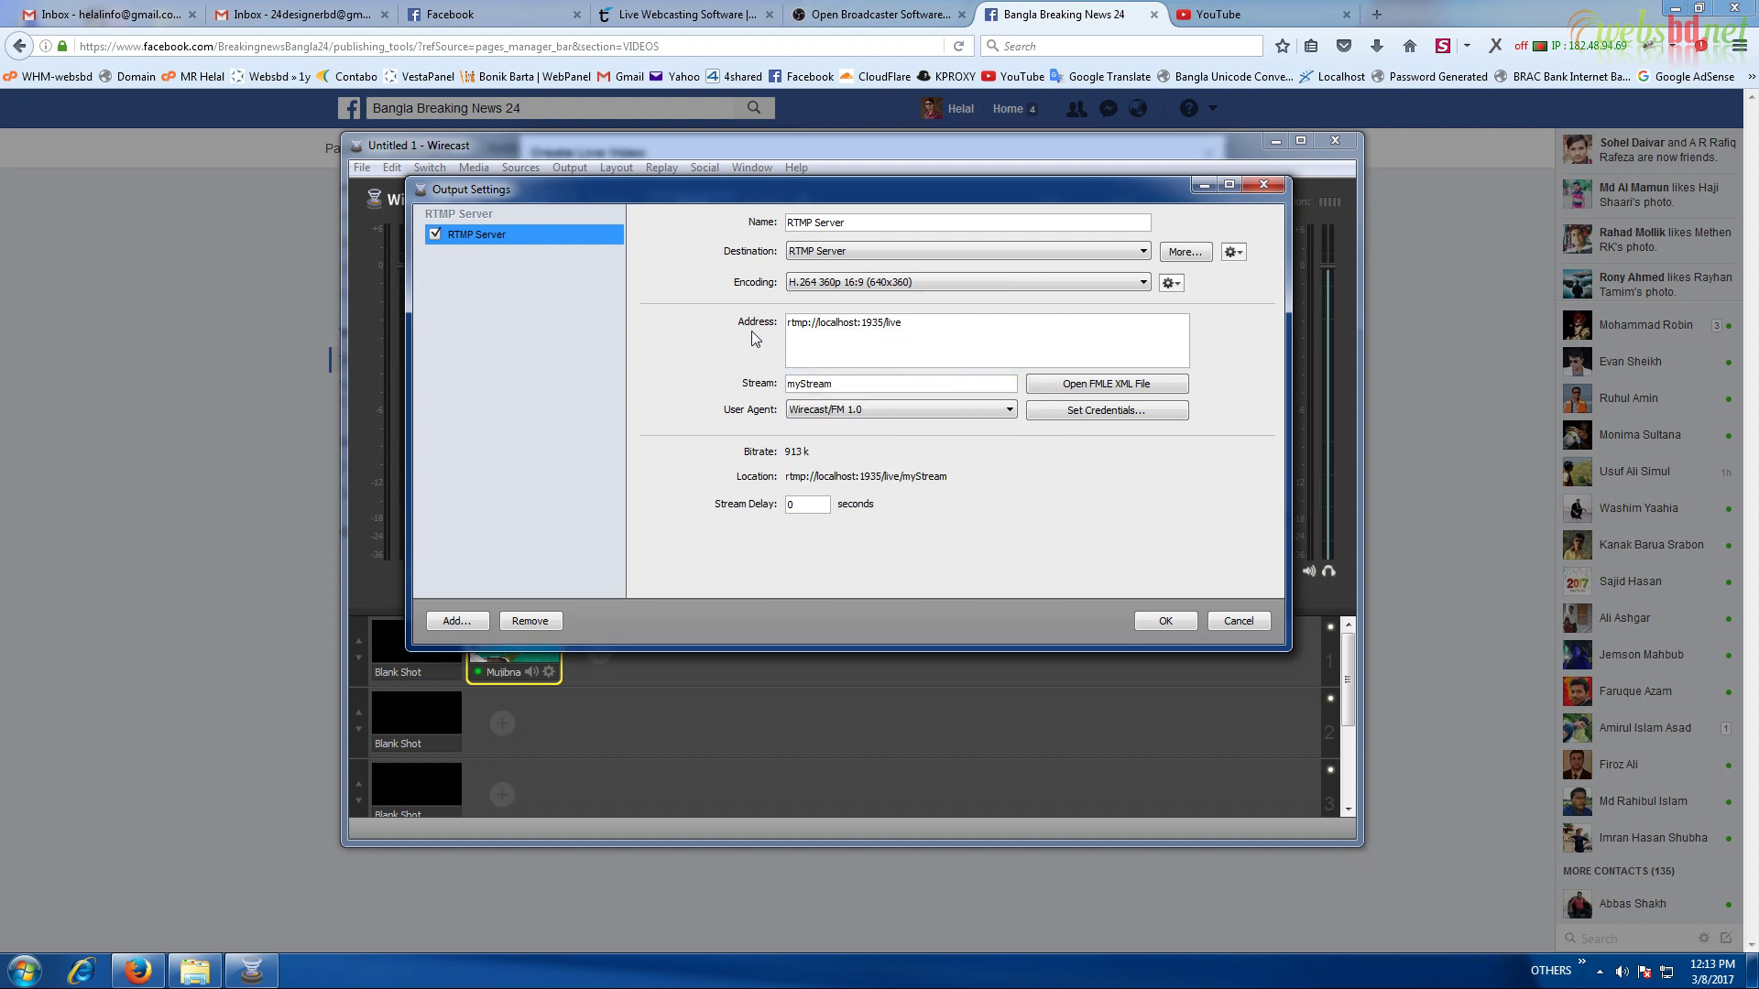
pyautogui.moveTo(922, 332); pyautogui.dragTo(756, 328)
pyautogui.hotkey('ctrl', 'v')
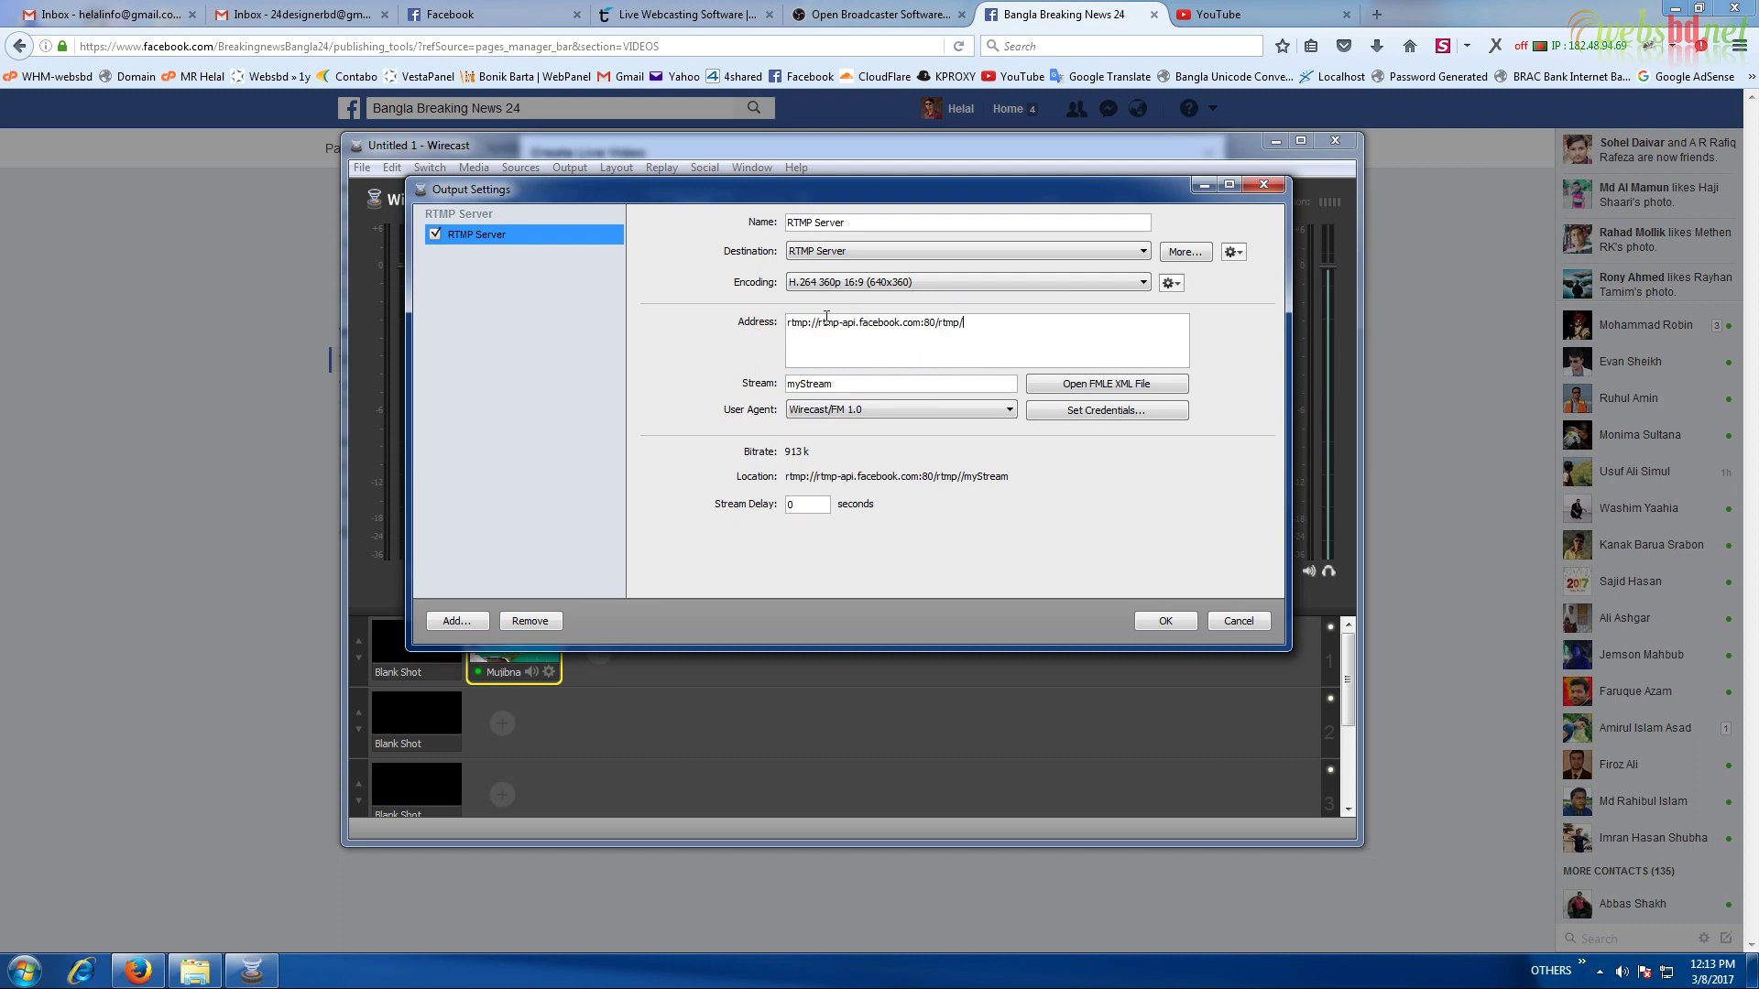
# Switch to Firefox and copy the separate Stream Key from the Create Live Video dialog
pyautogui.click(138, 971)
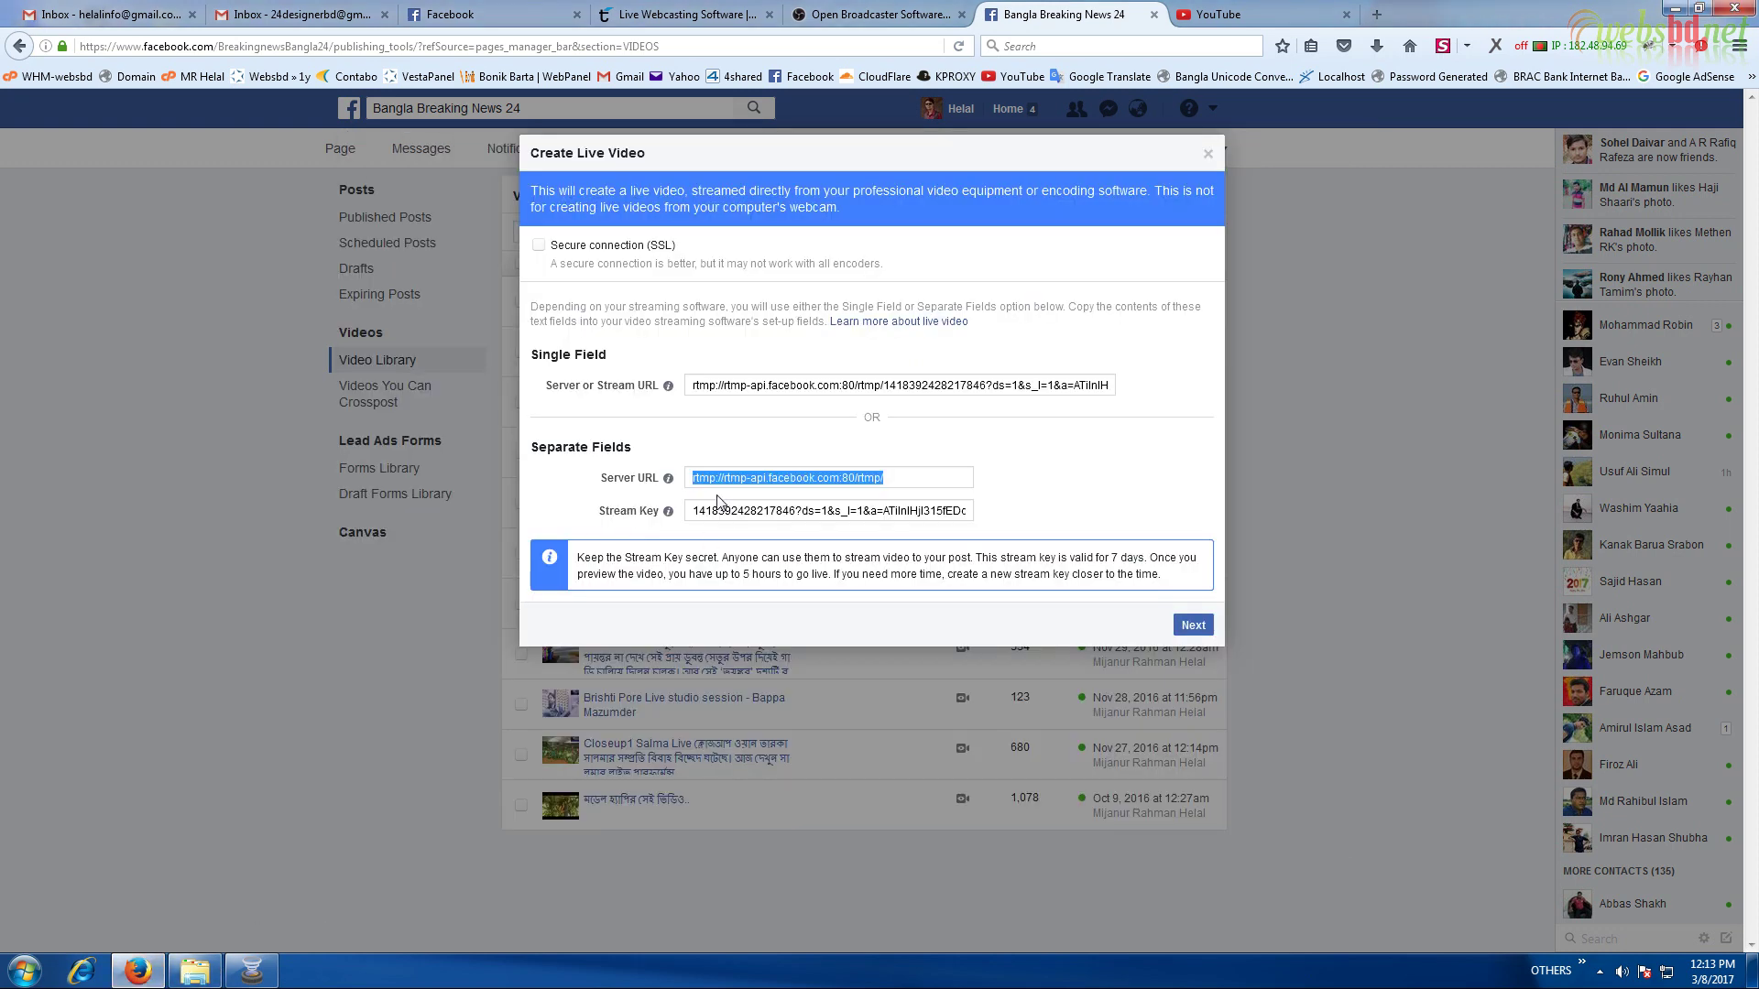
pyautogui.click(771, 519)
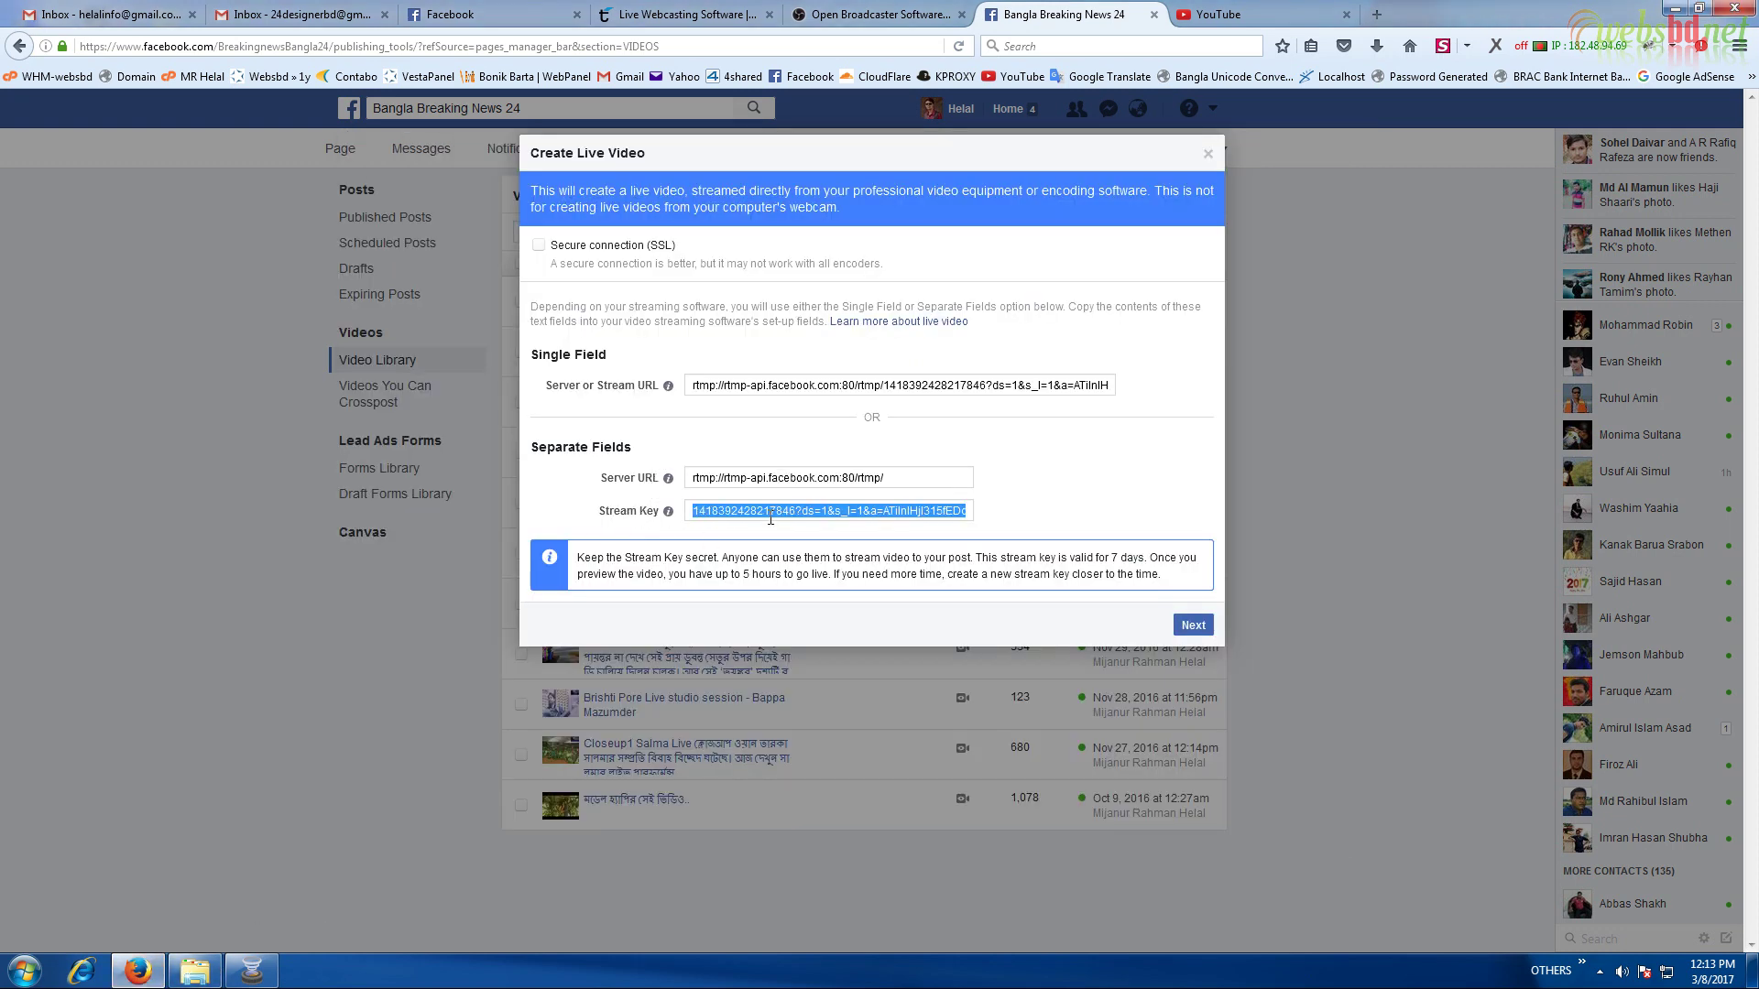
pyautogui.rightClick(771, 515)
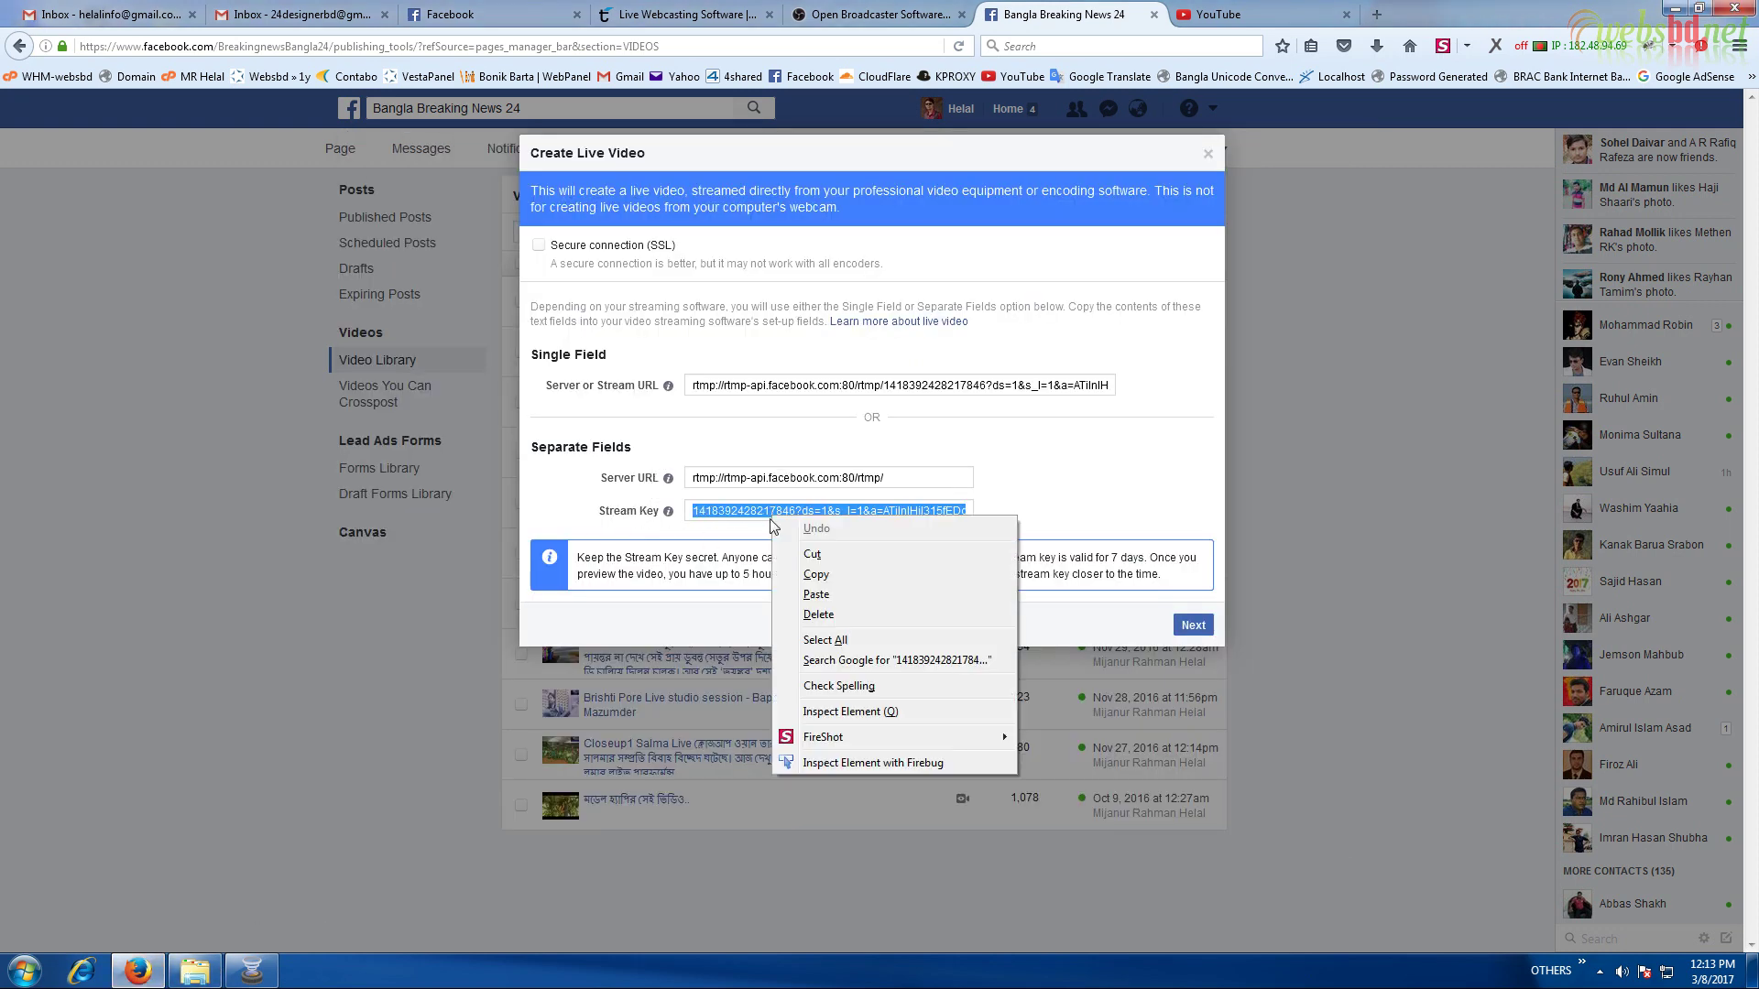
pyautogui.click(824, 575)
# Switch to Wirecast, replace the RTMP Server output's stream name with the copied stream key and save the output settings
pyautogui.click(251, 970)
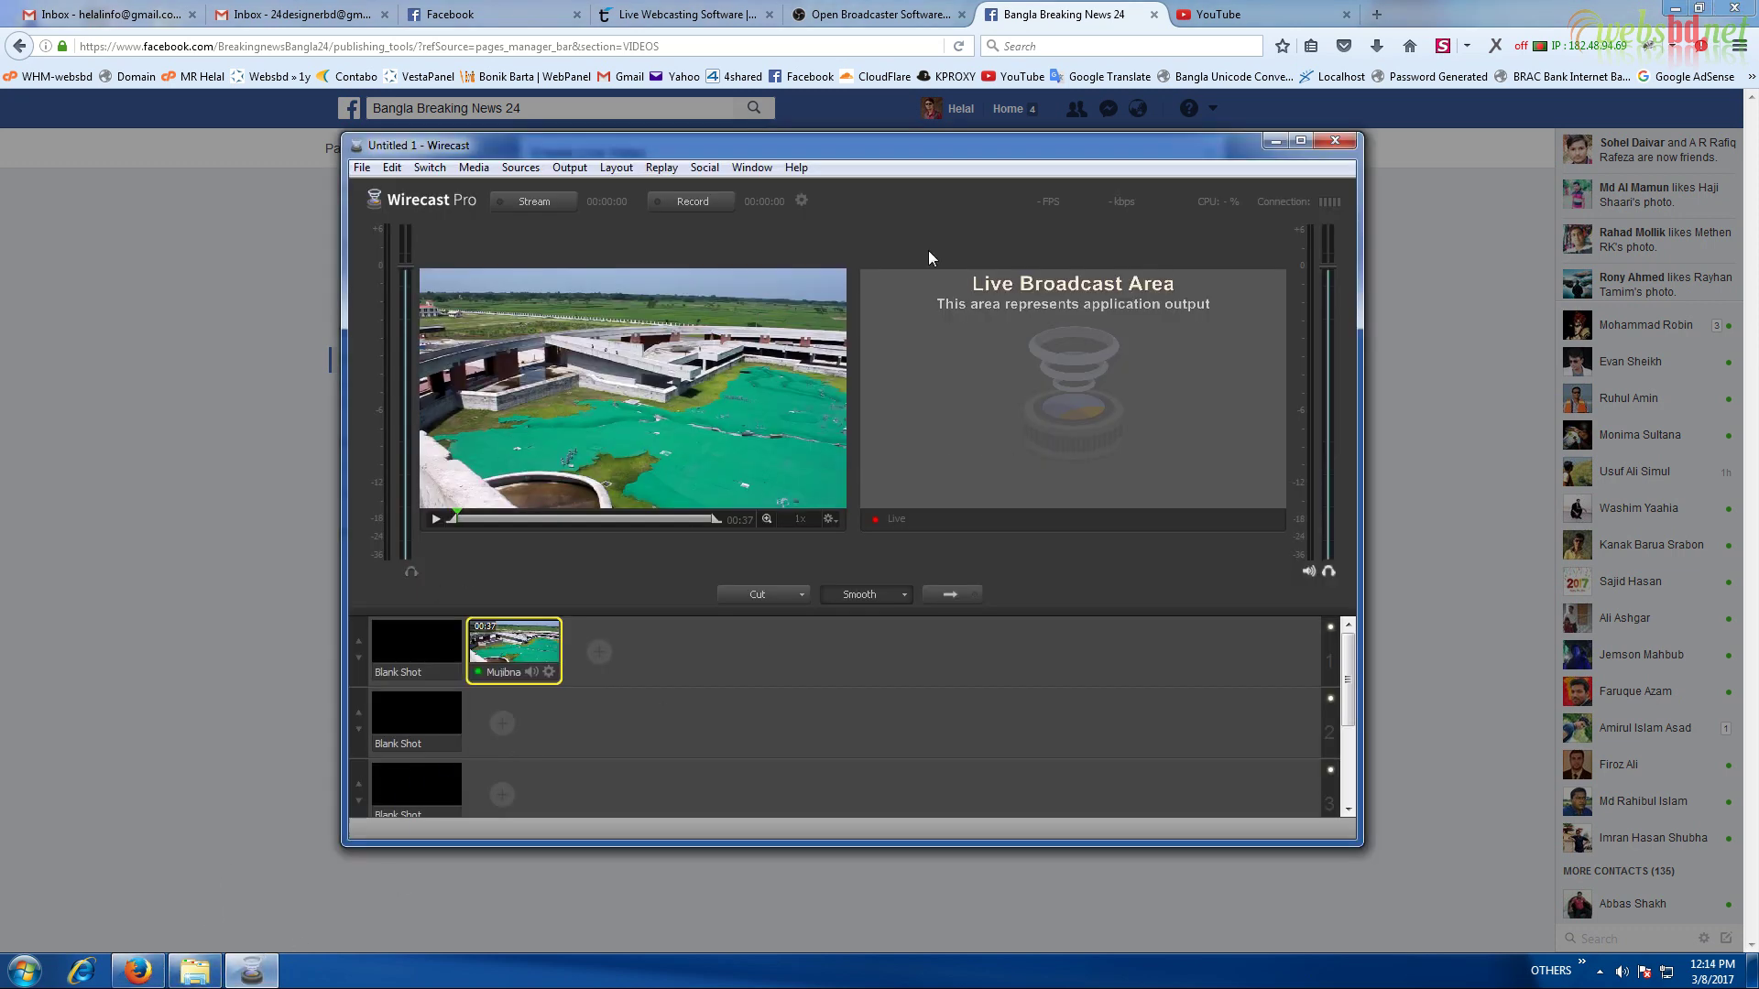
pyautogui.click(570, 168)
pyautogui.click(596, 188)
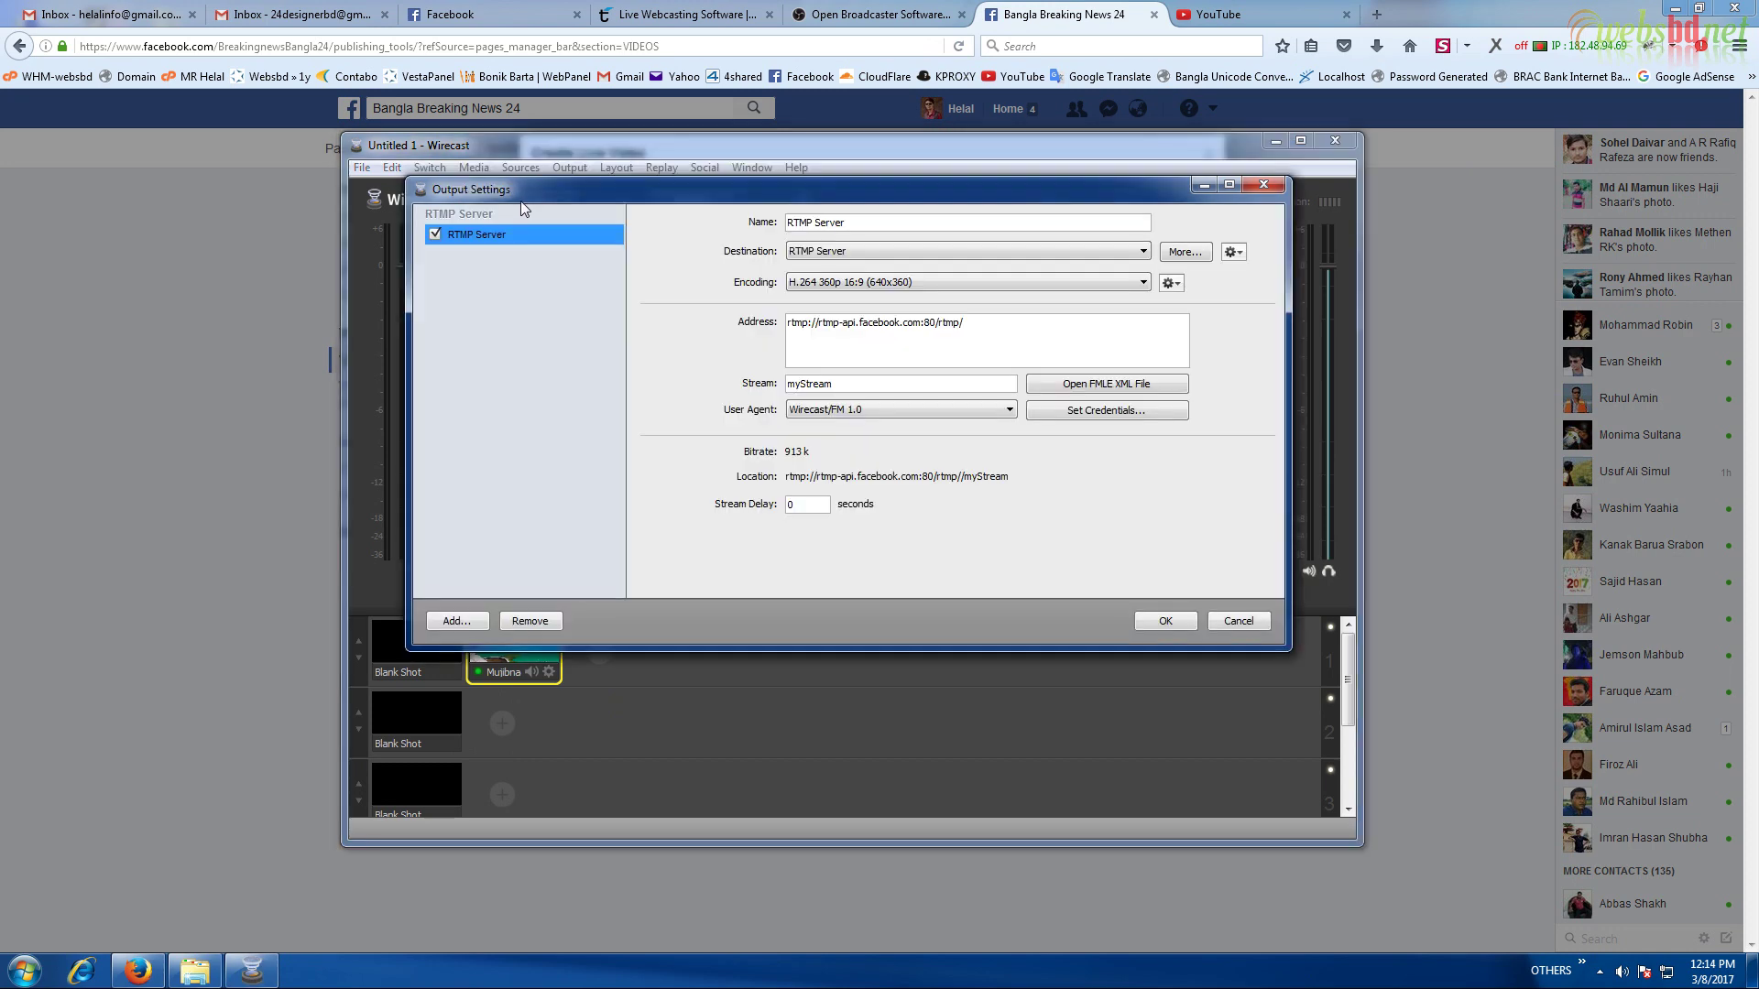
pyautogui.moveTo(871, 390); pyautogui.dragTo(766, 385)
pyautogui.hotkey('ctrl', 'v')
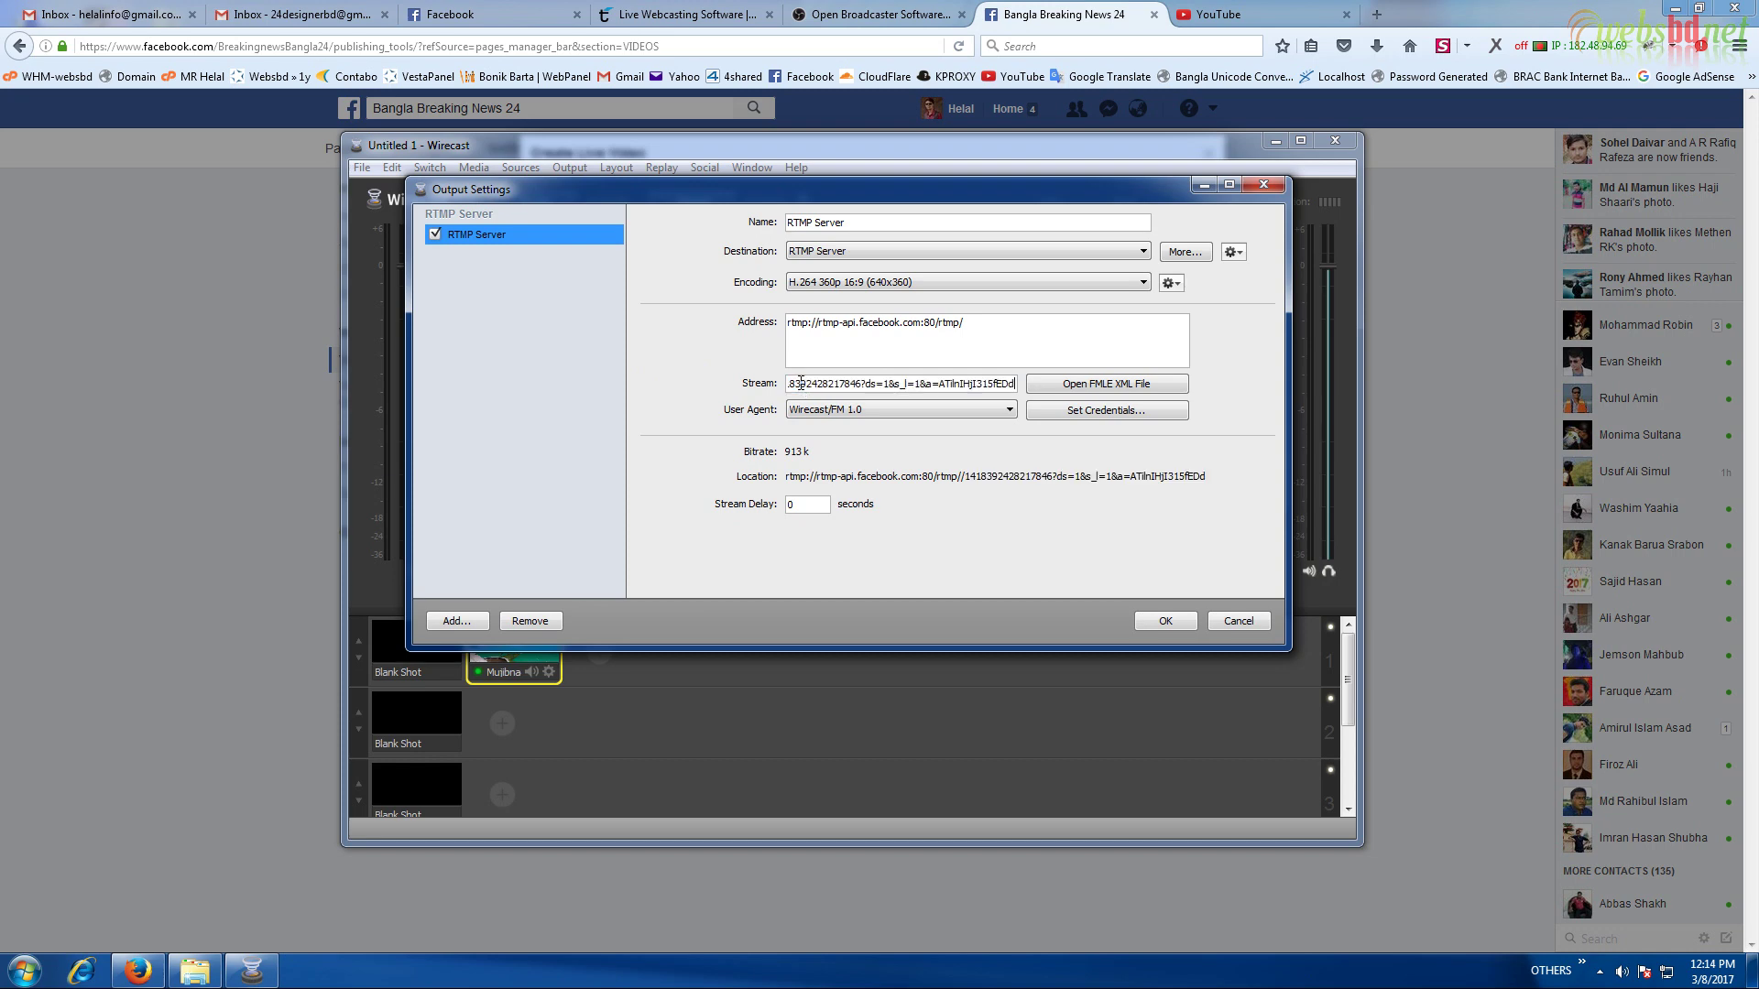
pyautogui.click(1172, 625)
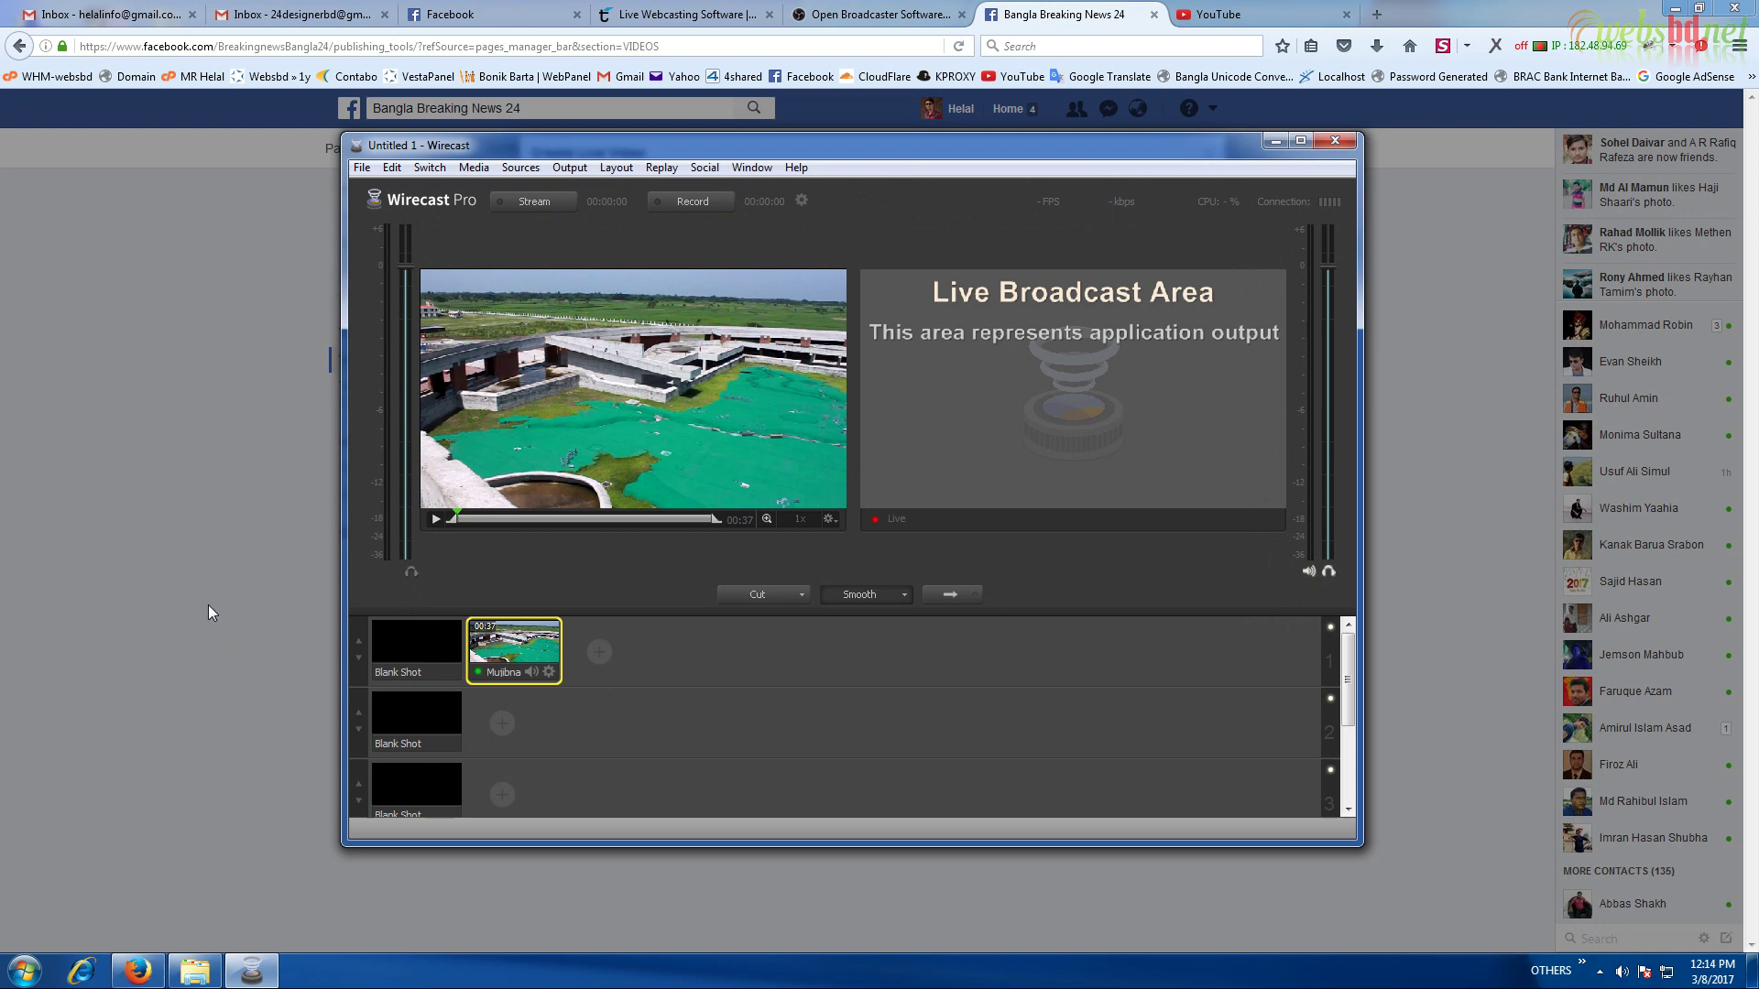
# Switch to Firefox and advance the Create Live Video setup to its post details and preview stage
pyautogui.click(207, 605)
pyautogui.click(1198, 628)
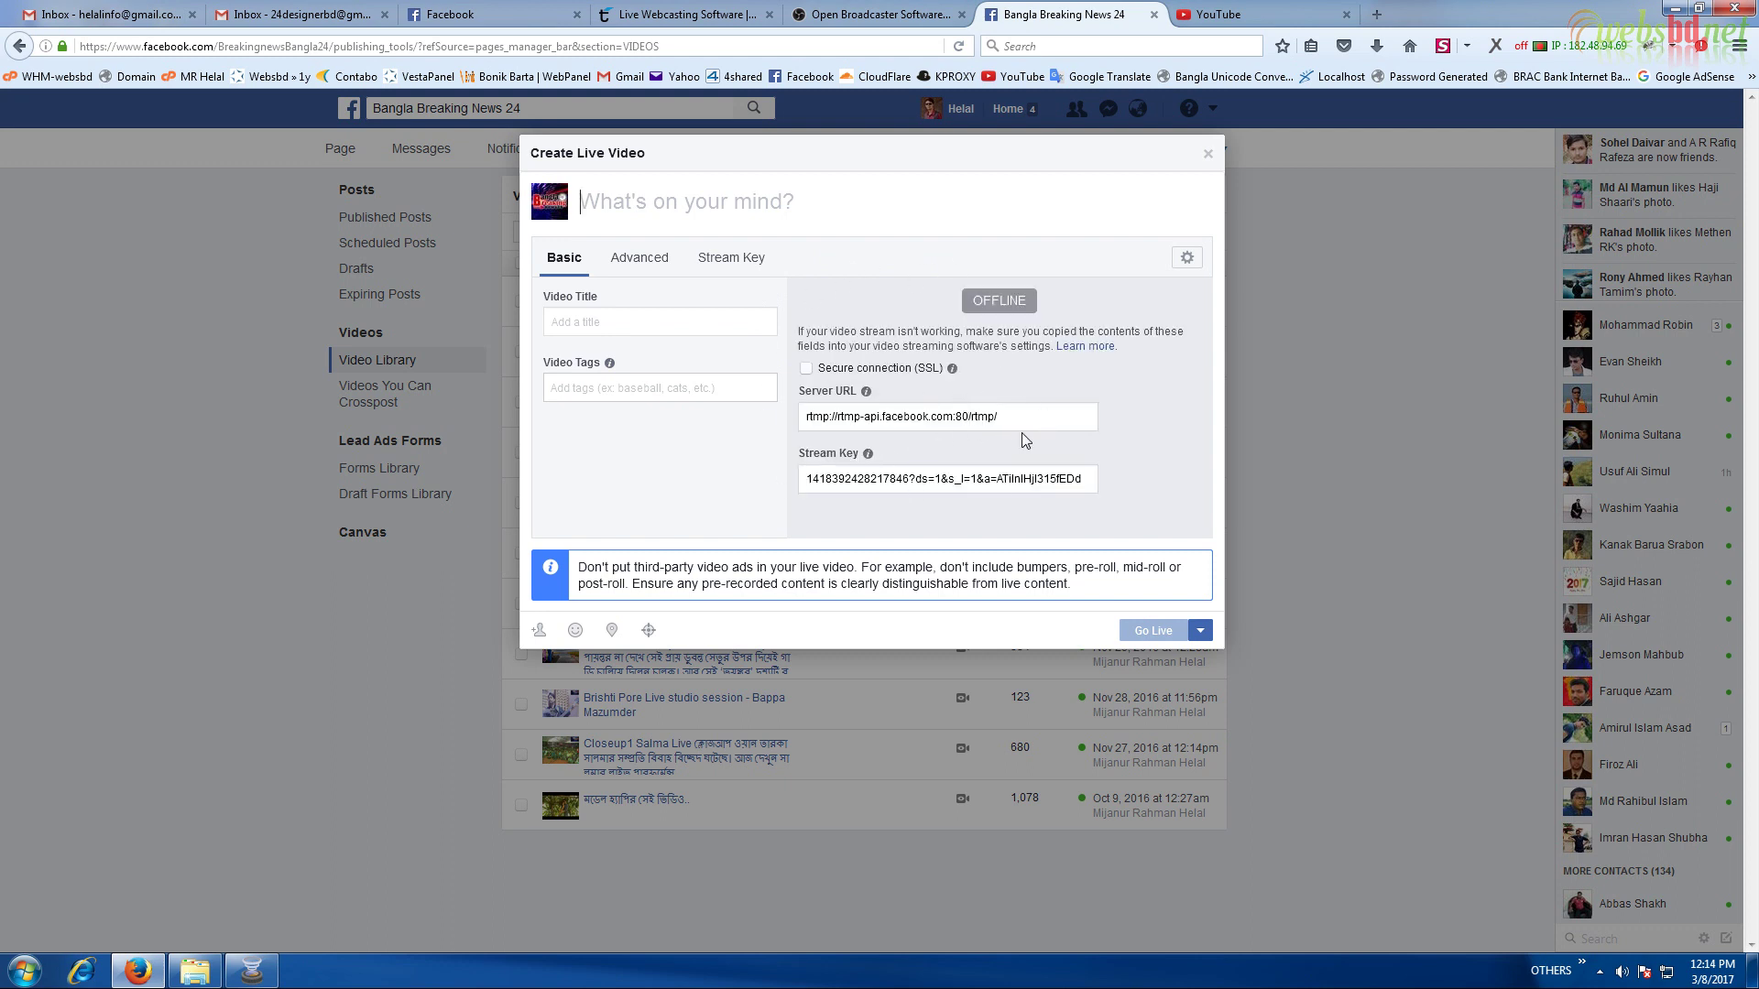
# Switch to Wirecast, send the loaded video shot to the live broadcast area and start streaming
pyautogui.click(251, 970)
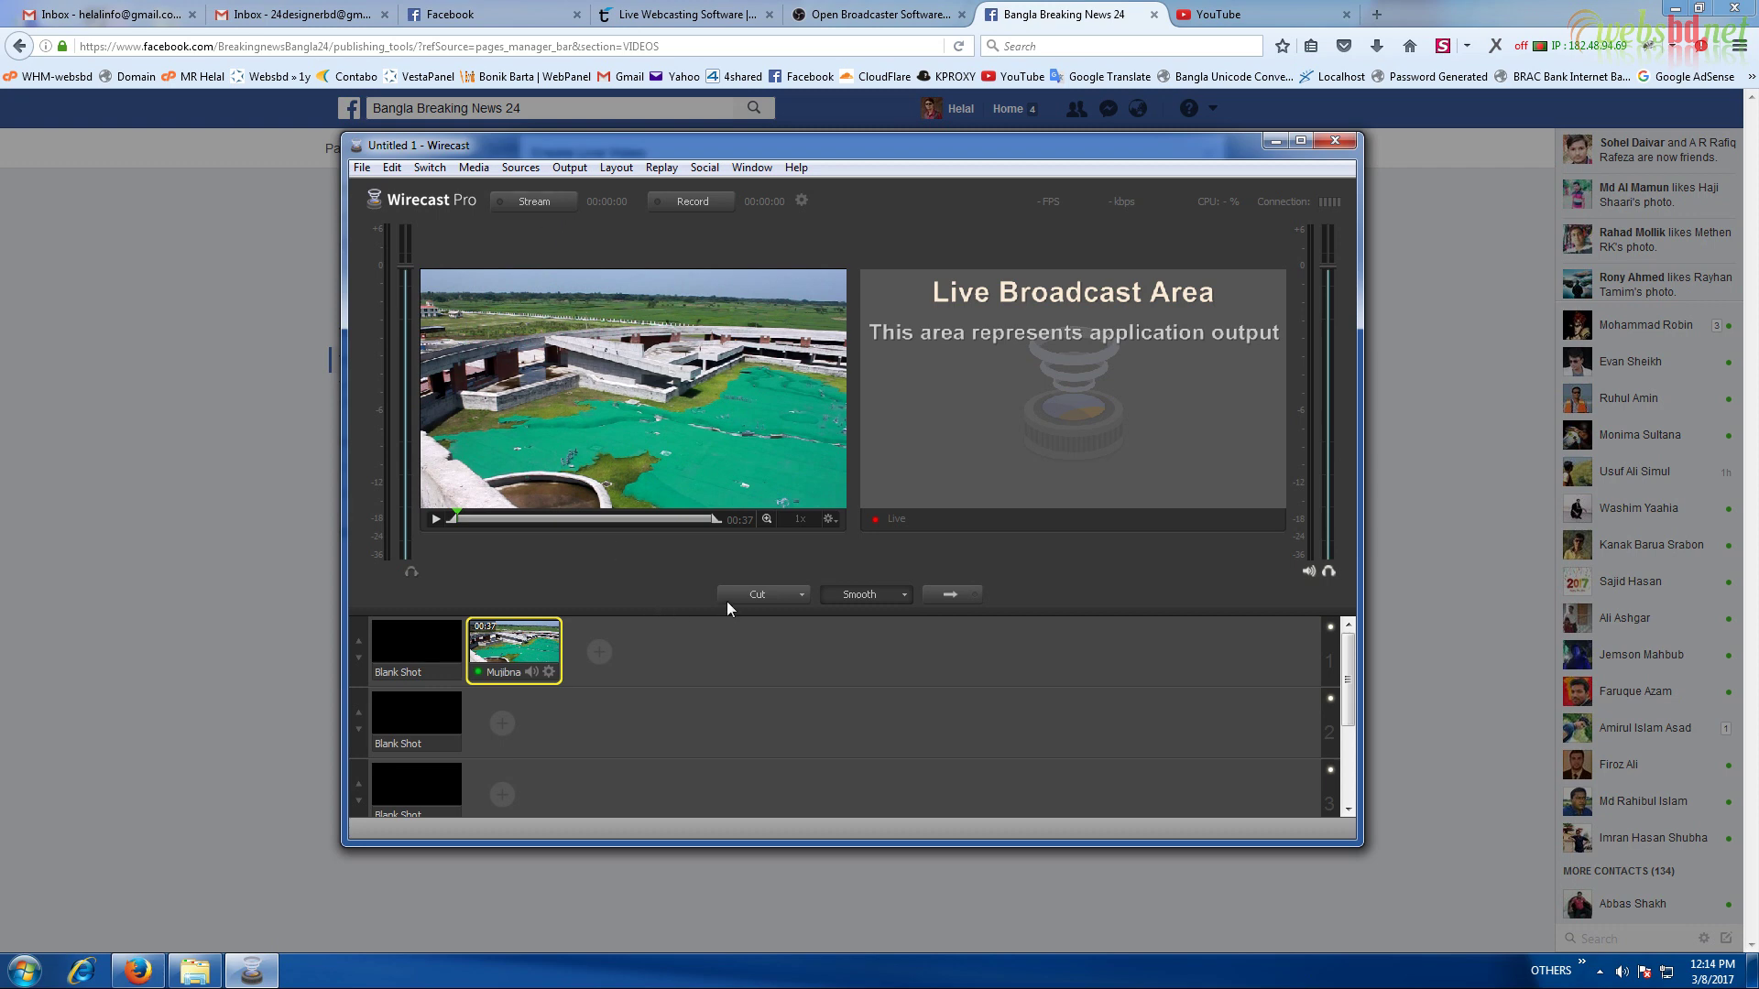
pyautogui.click(958, 595)
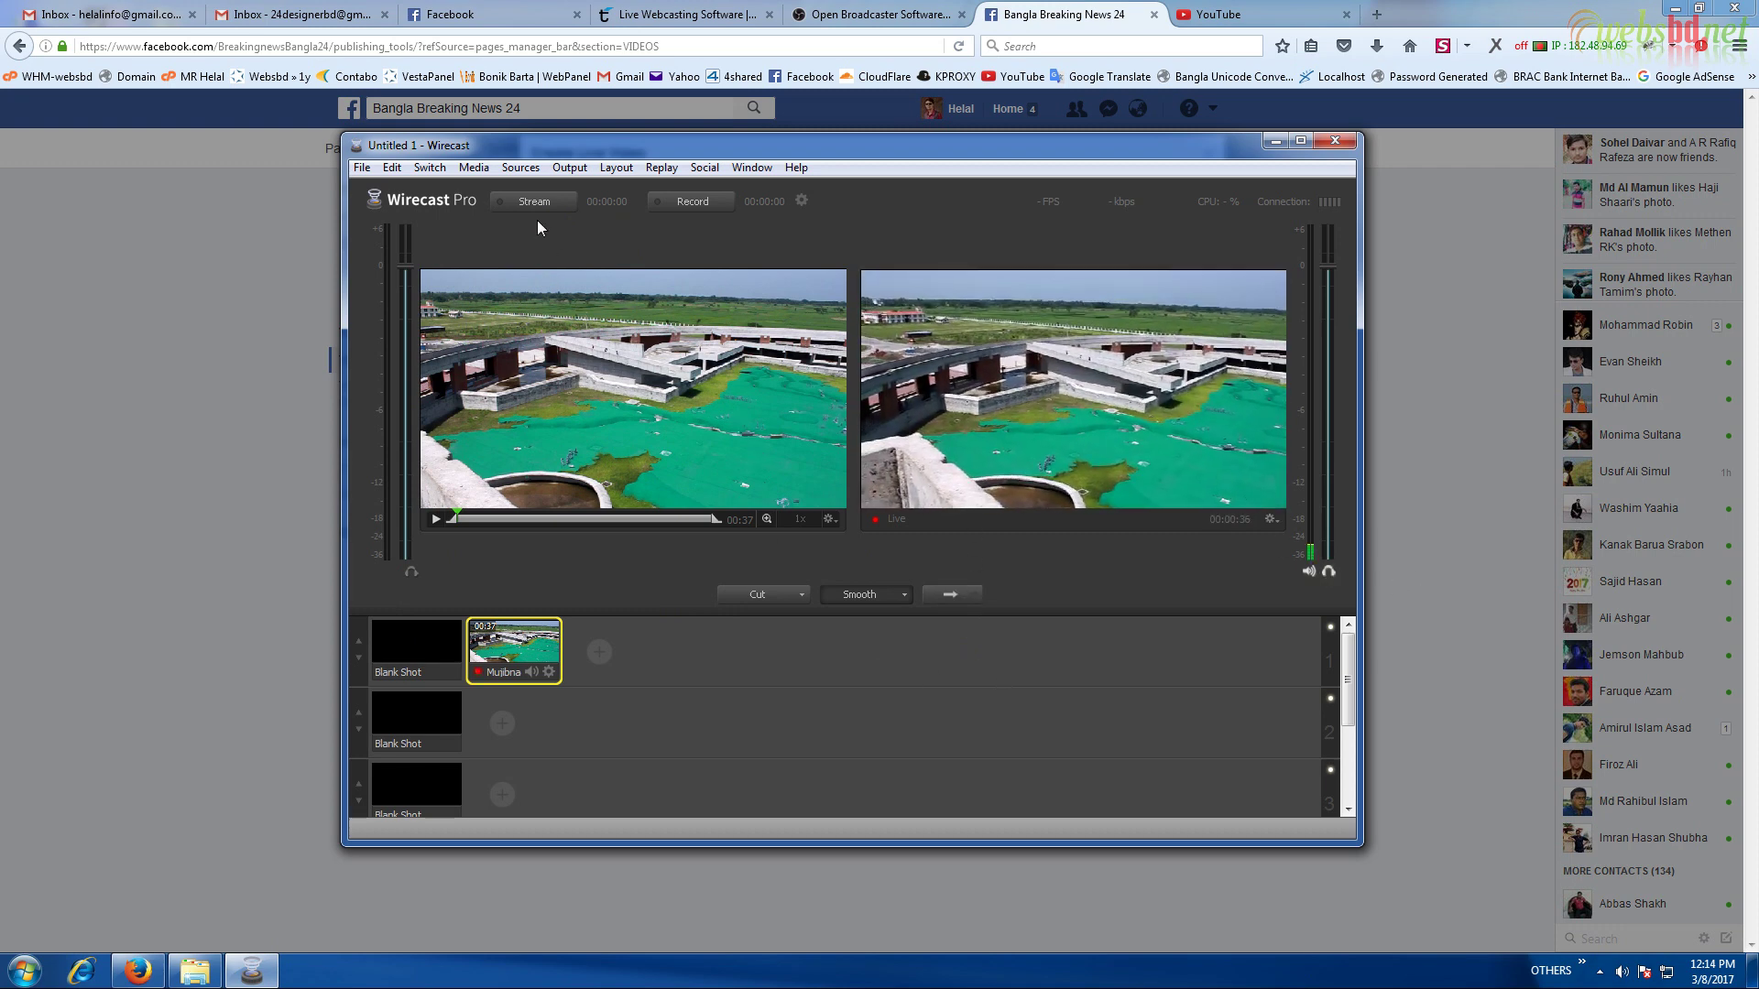
# Switch to Firefox and enter "Testing live" as the live video's post text
pyautogui.click(160, 977)
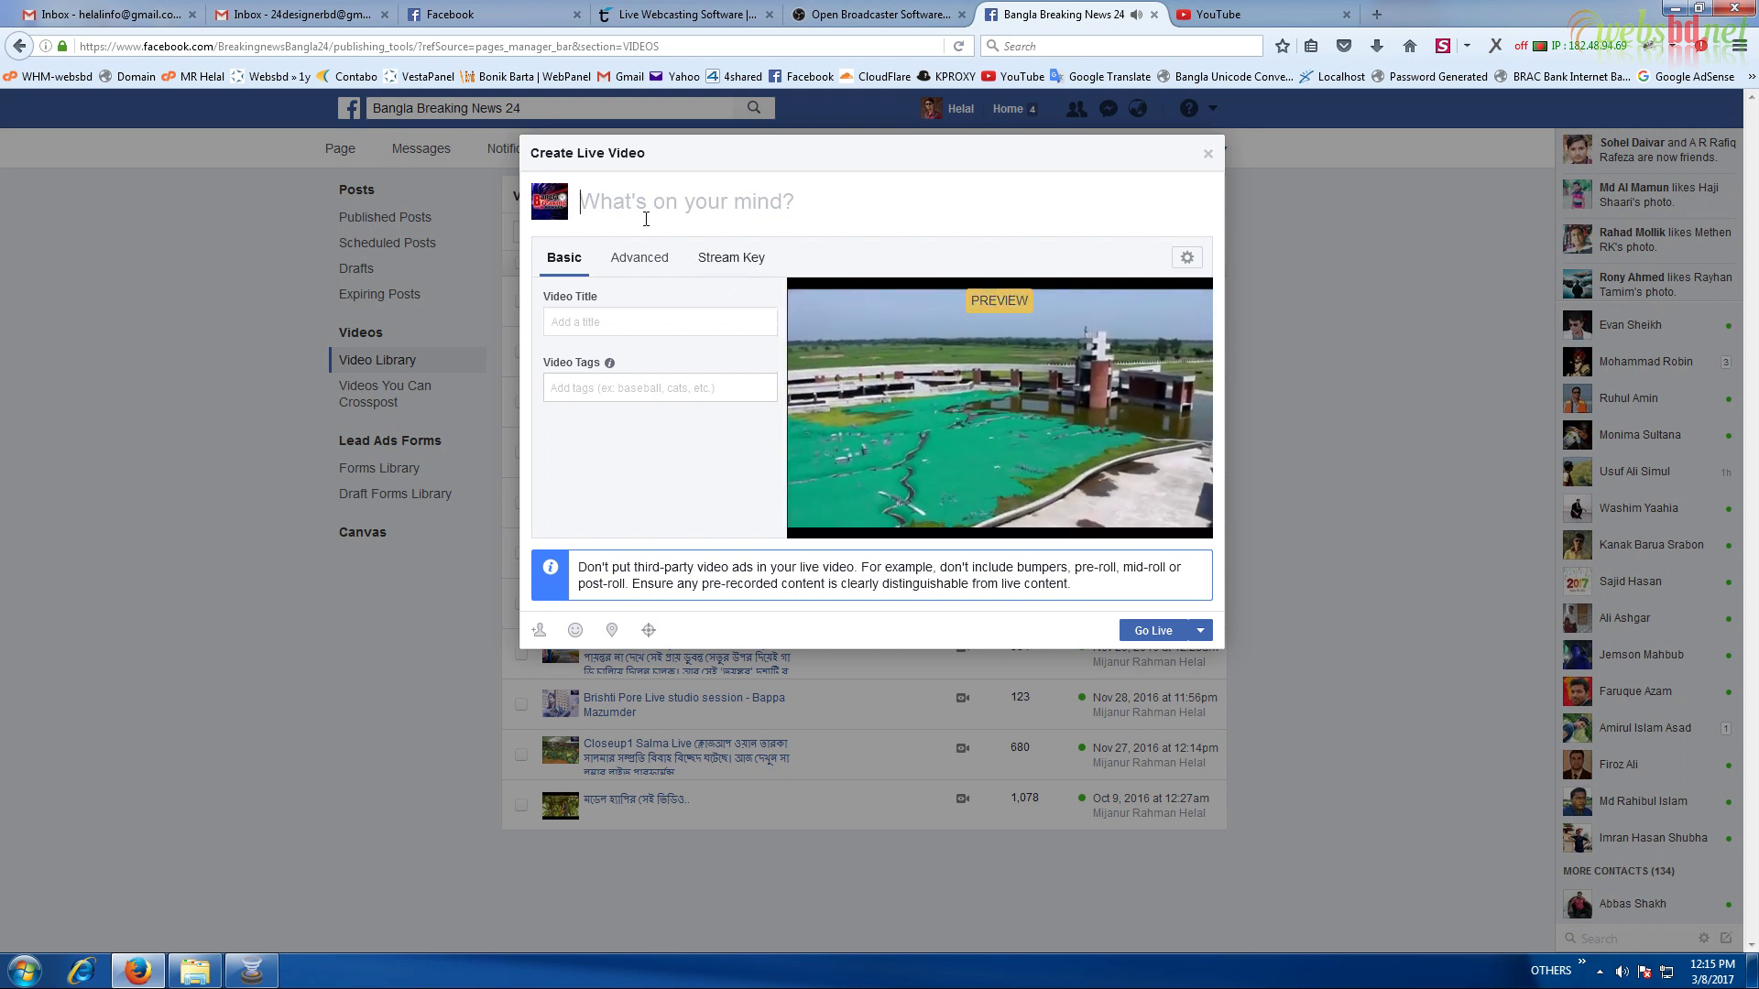
pyautogui.write('t')
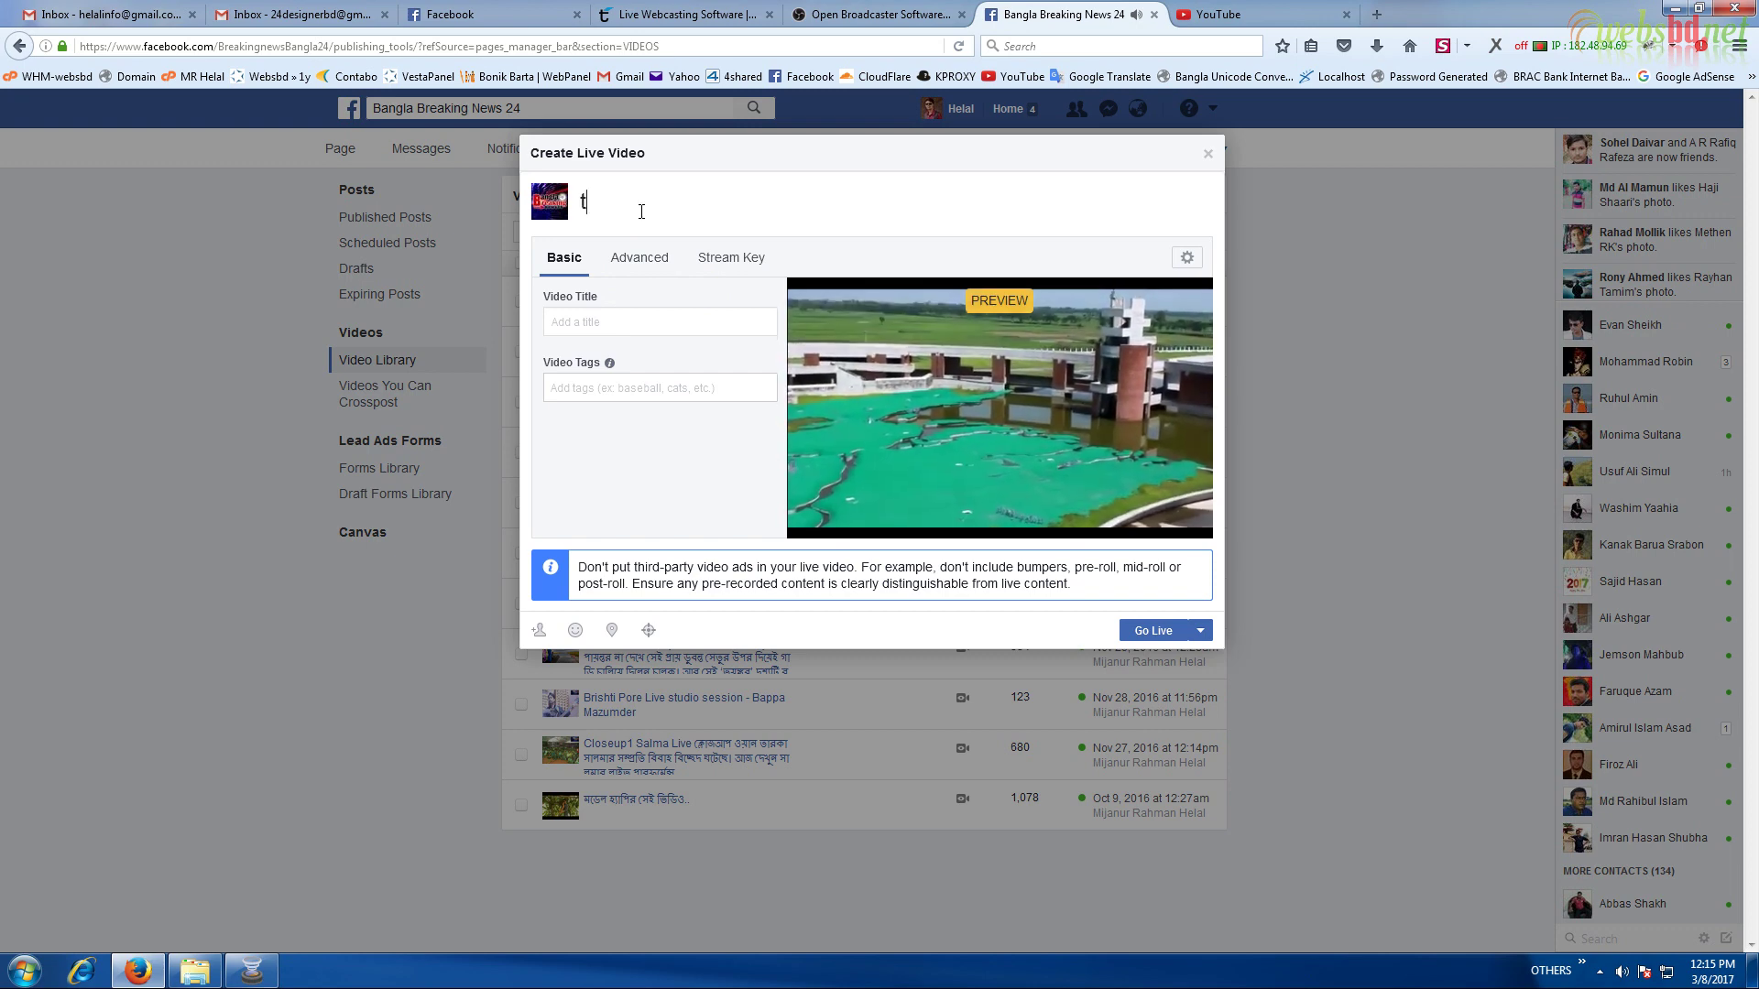
pyautogui.write('es')
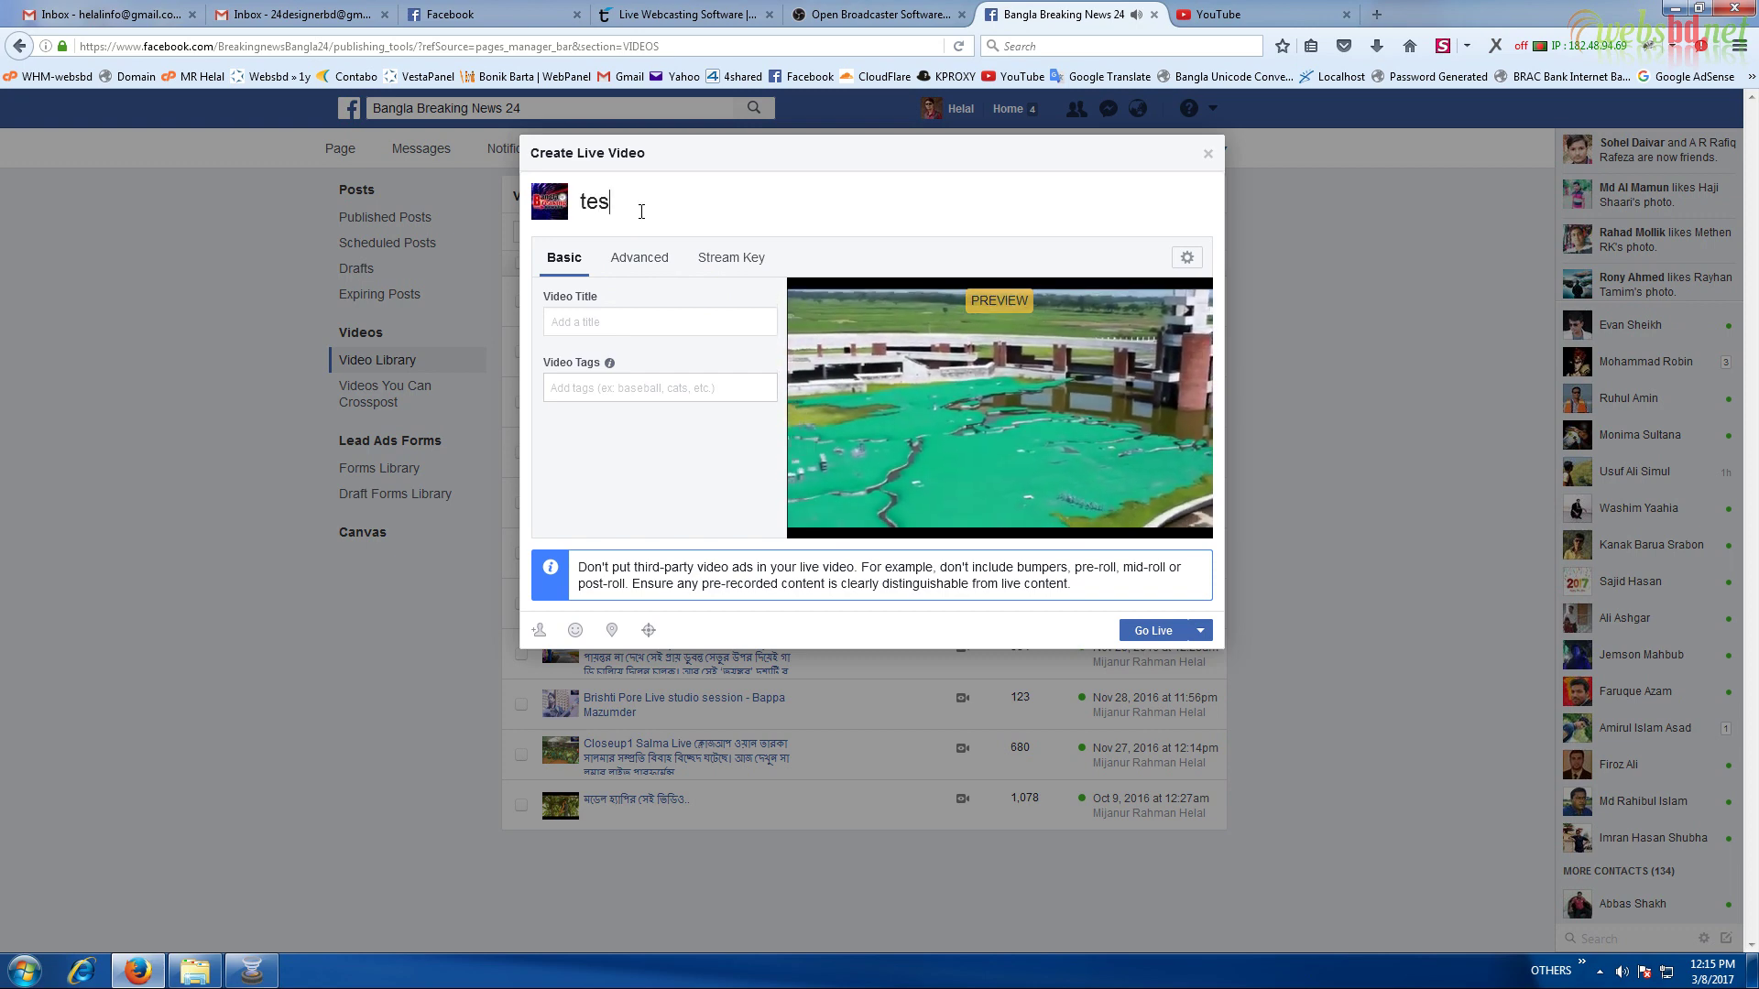
pyautogui.write('ting')
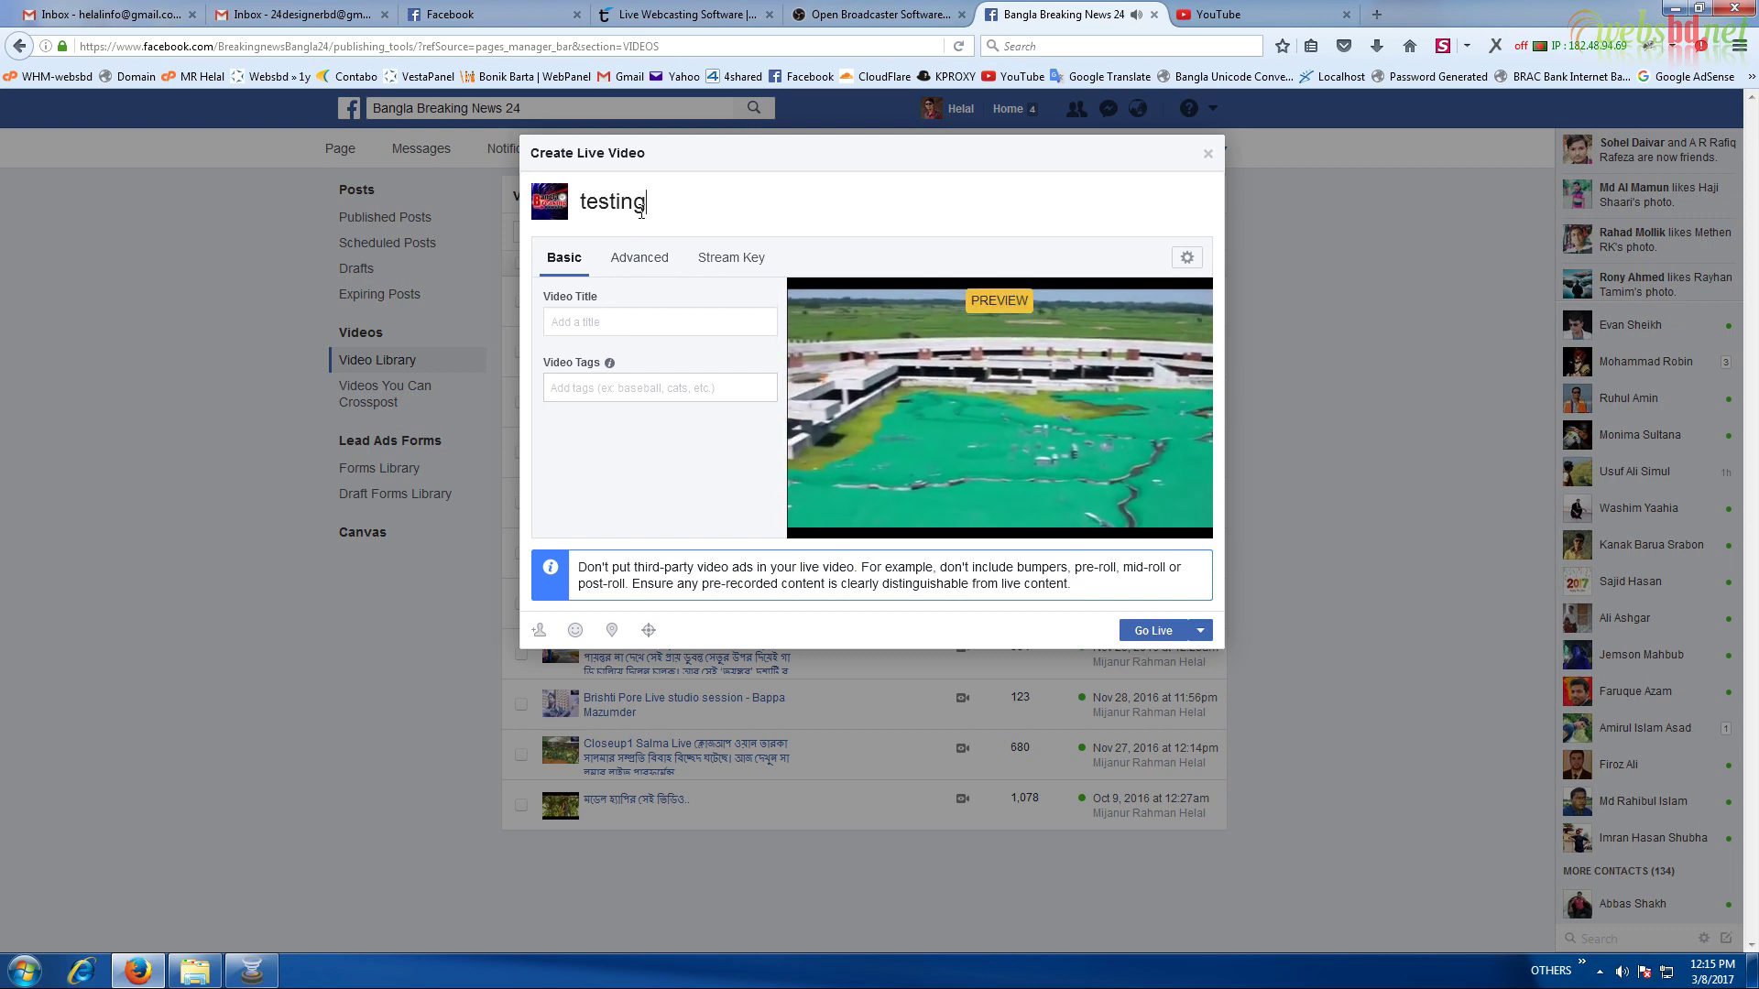
pyautogui.write(' li')
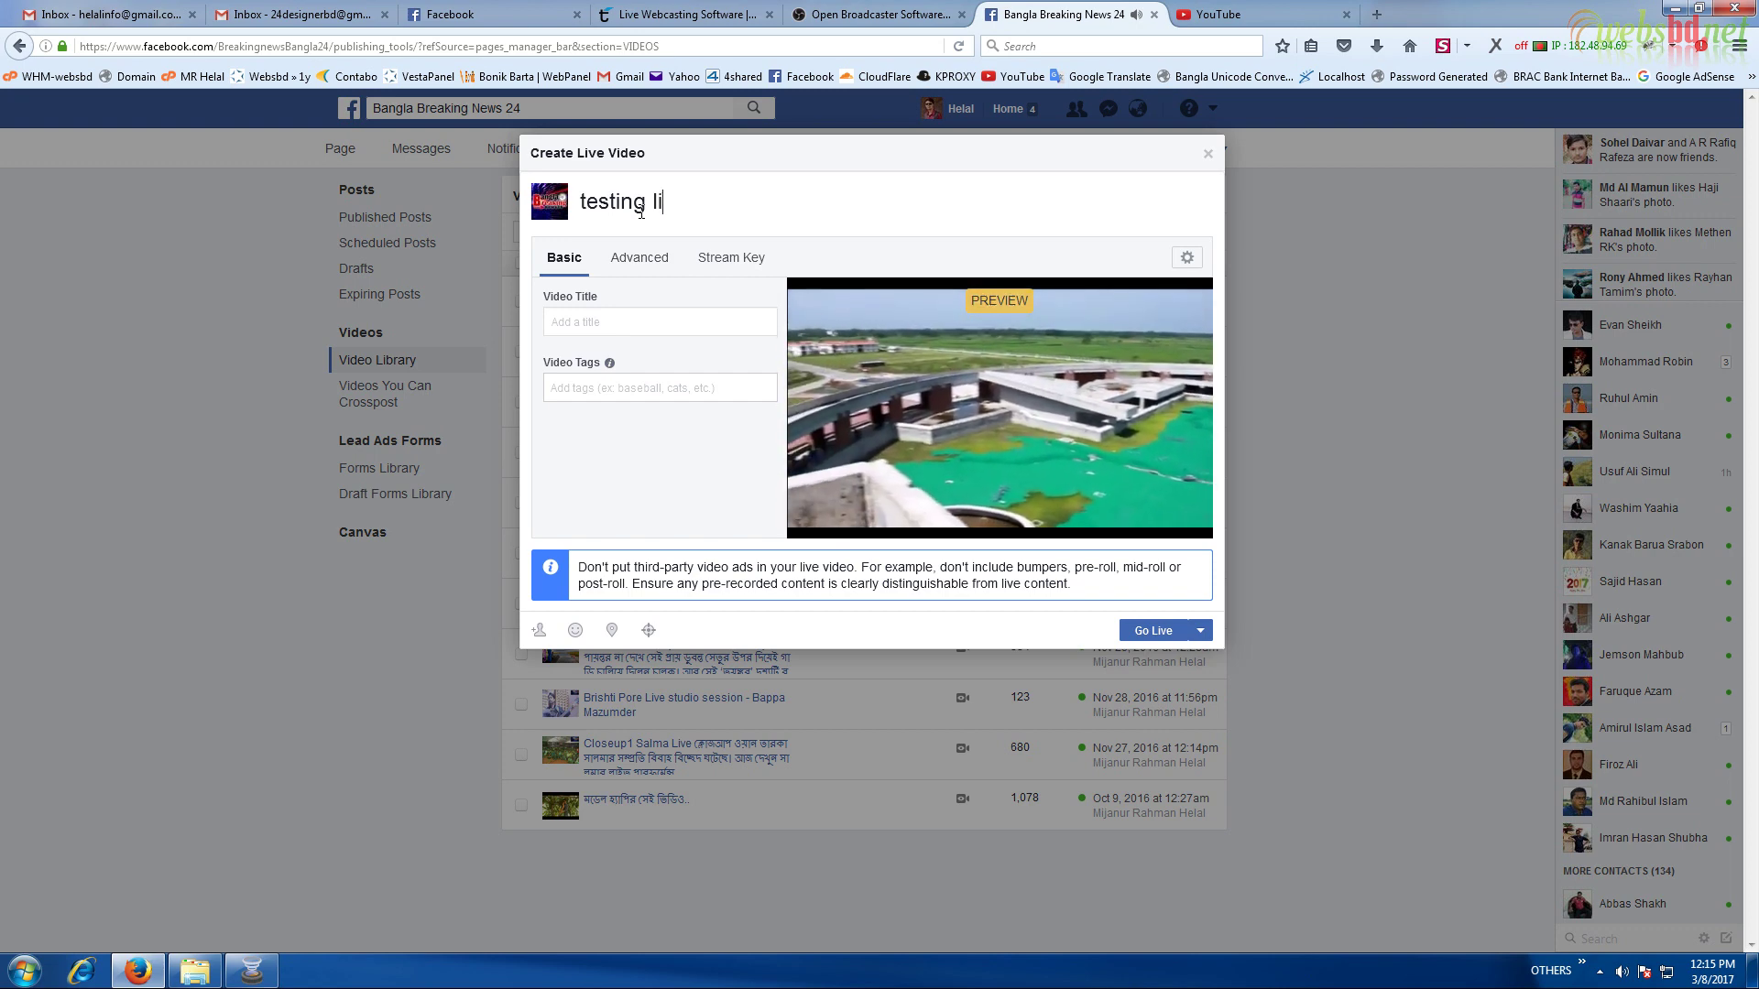
pyautogui.write('ve')
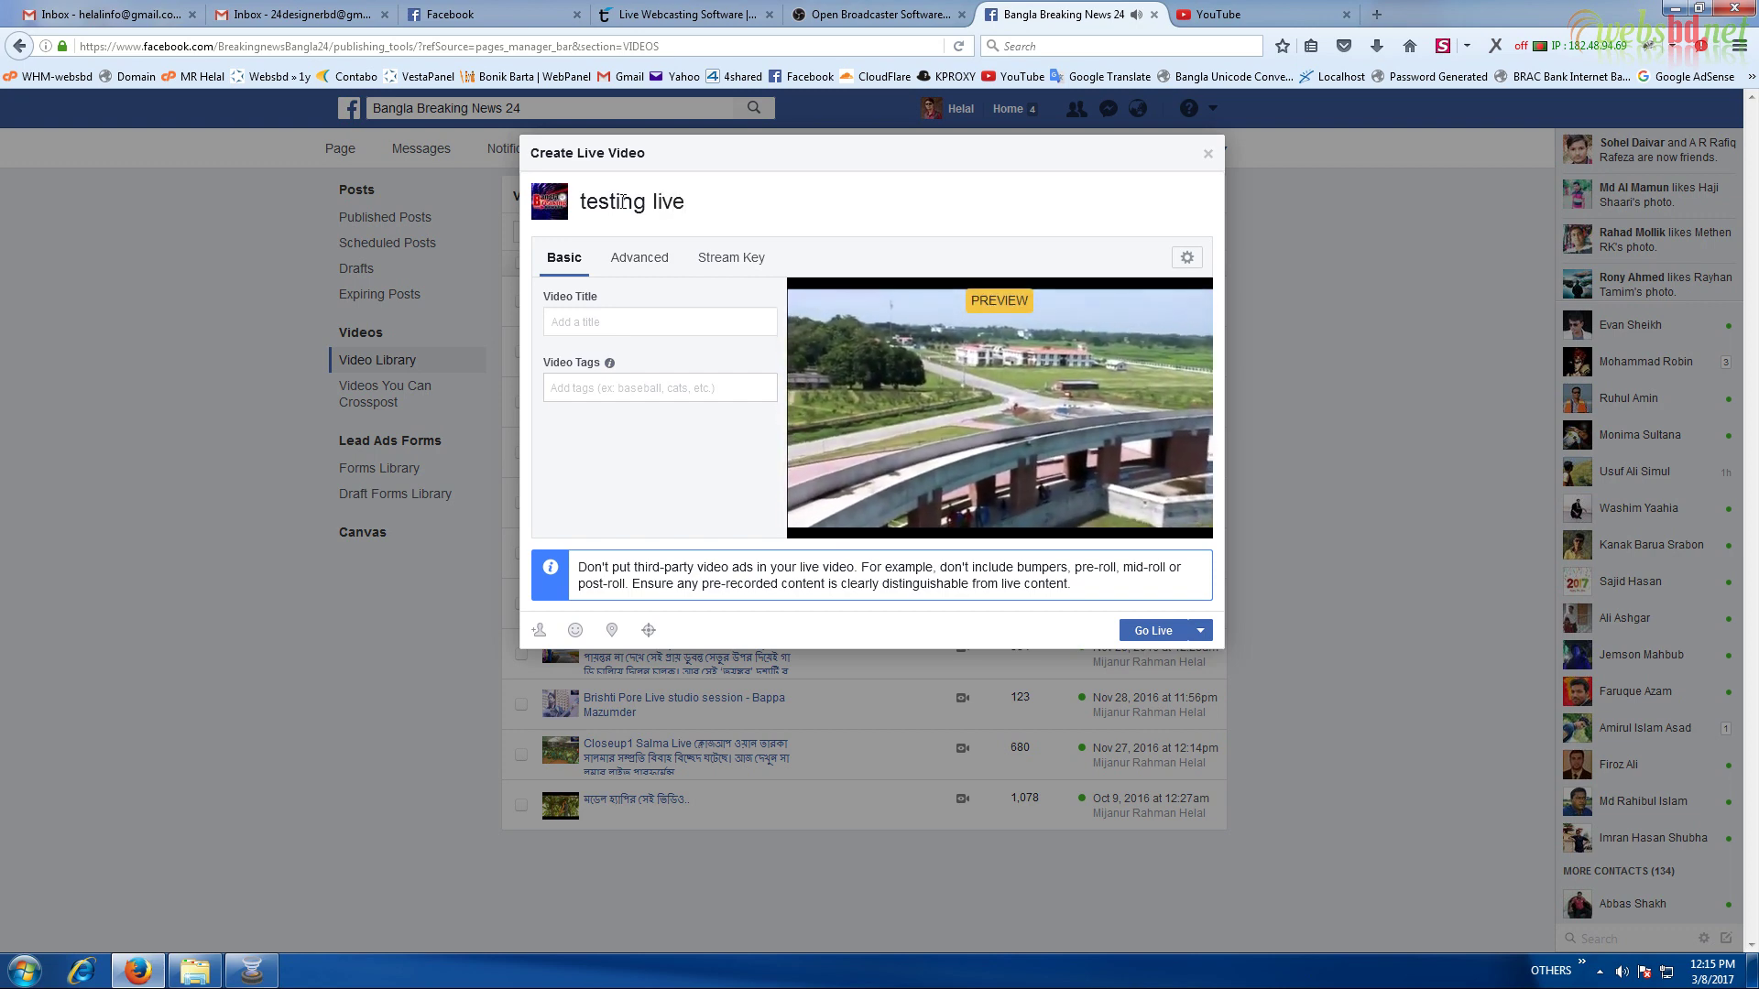
pyautogui.moveTo(588, 203); pyautogui.dragTo(570, 207)
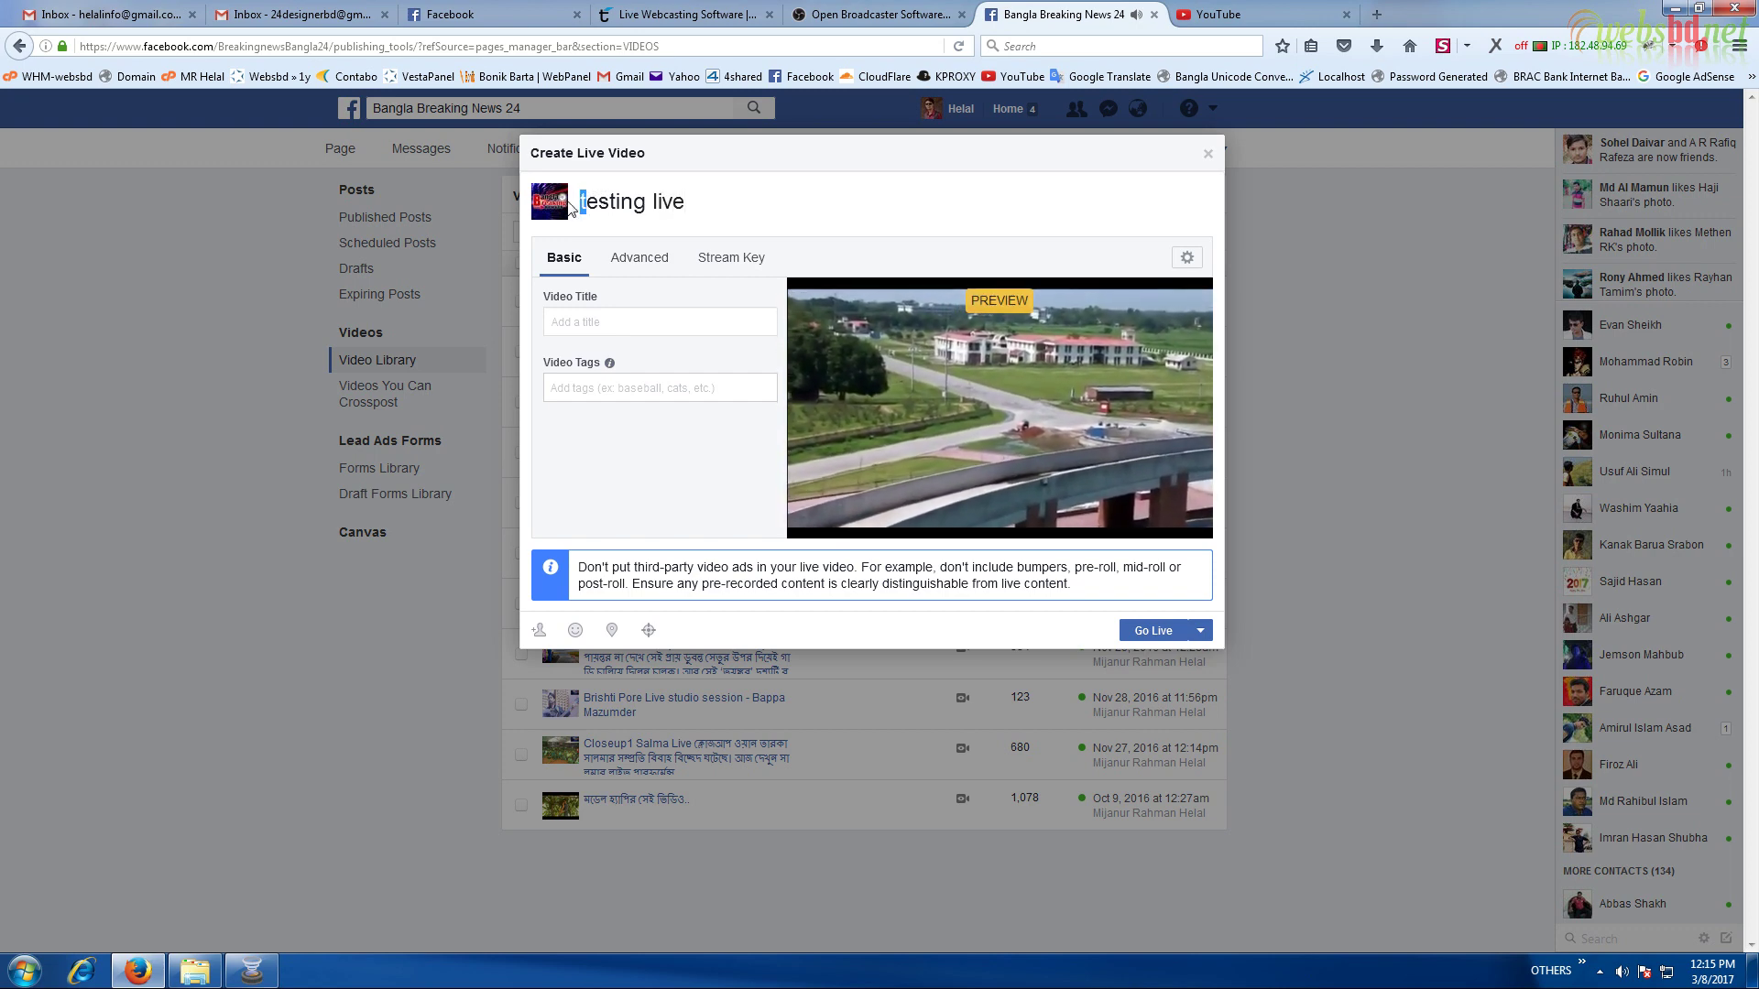
pyautogui.write('T')
# Go live on the Facebook page with the previewed stream and close the Video Details dialog
pyautogui.click(651, 322)
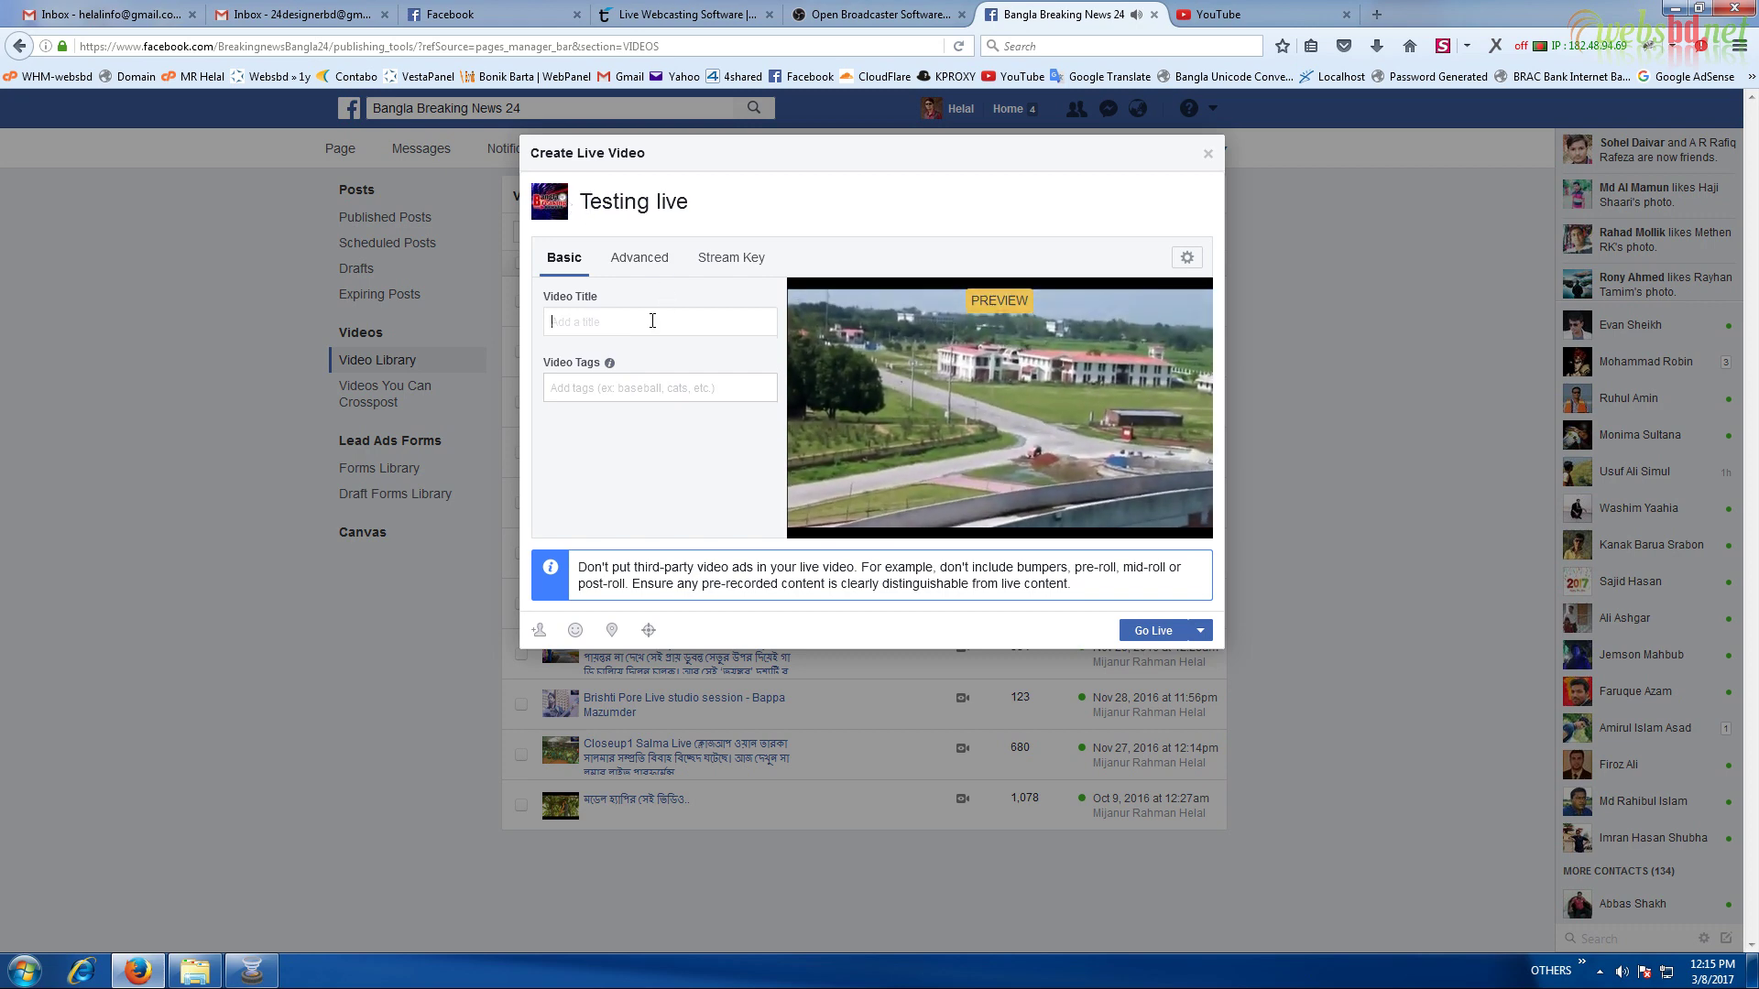
pyautogui.click(1153, 631)
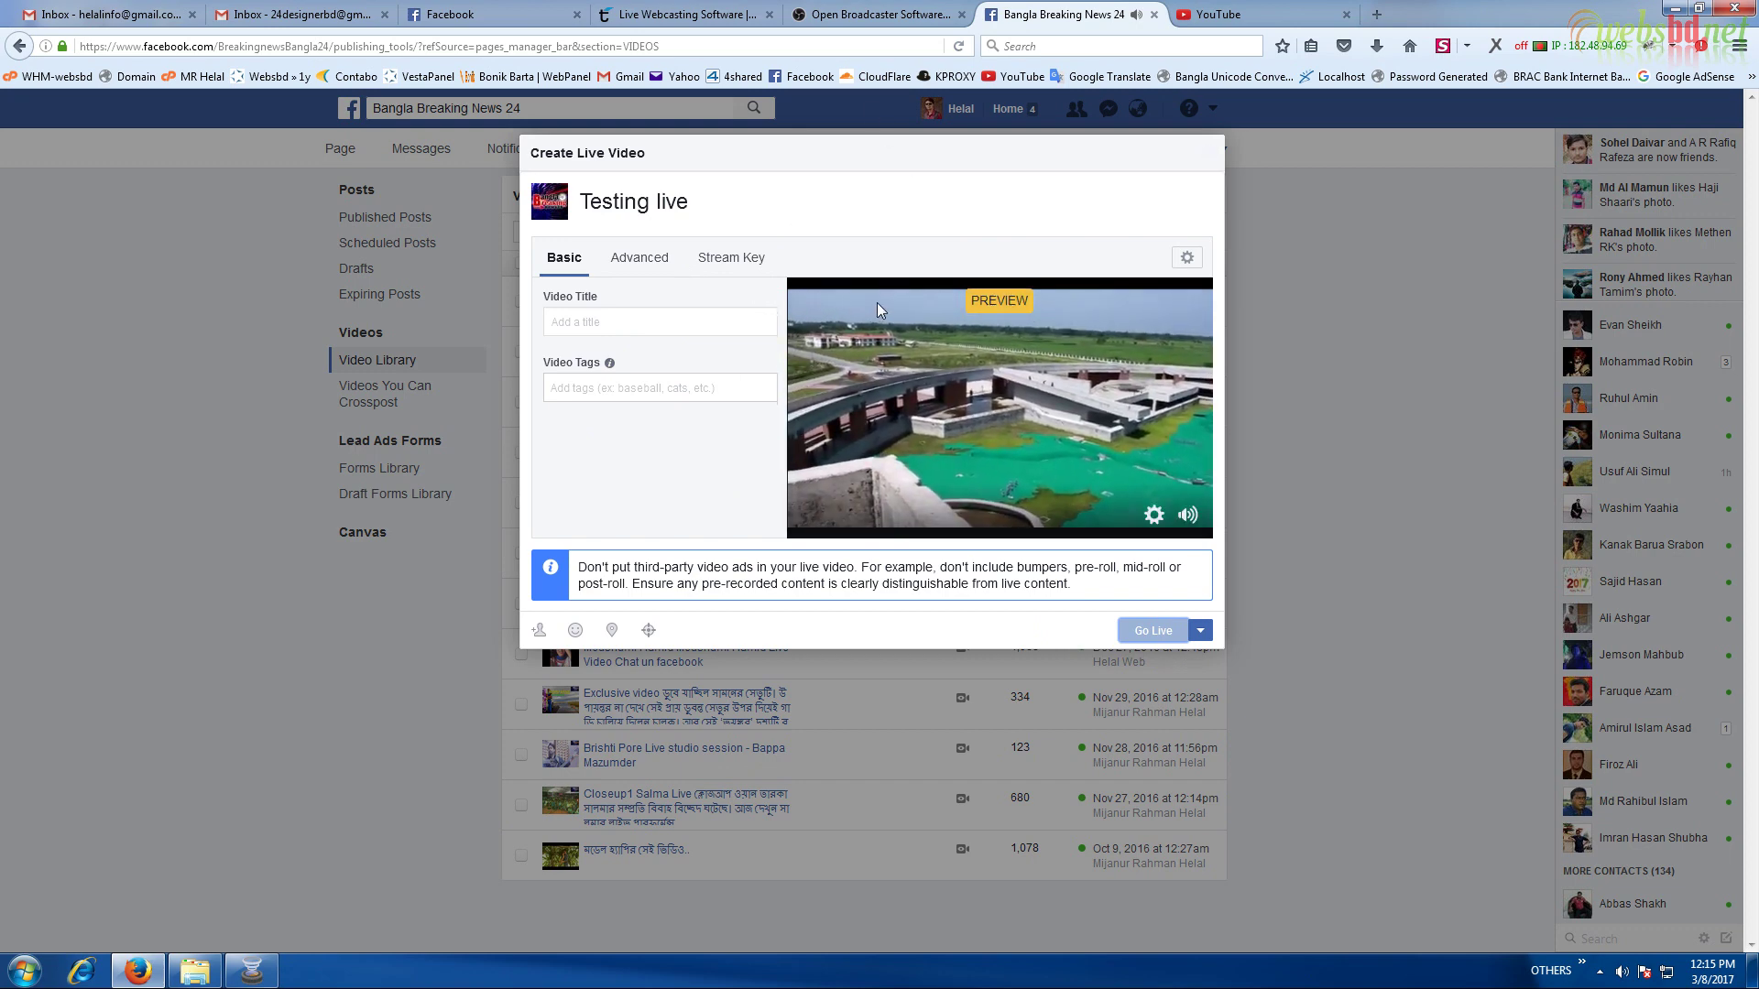
pyautogui.press('Escape')
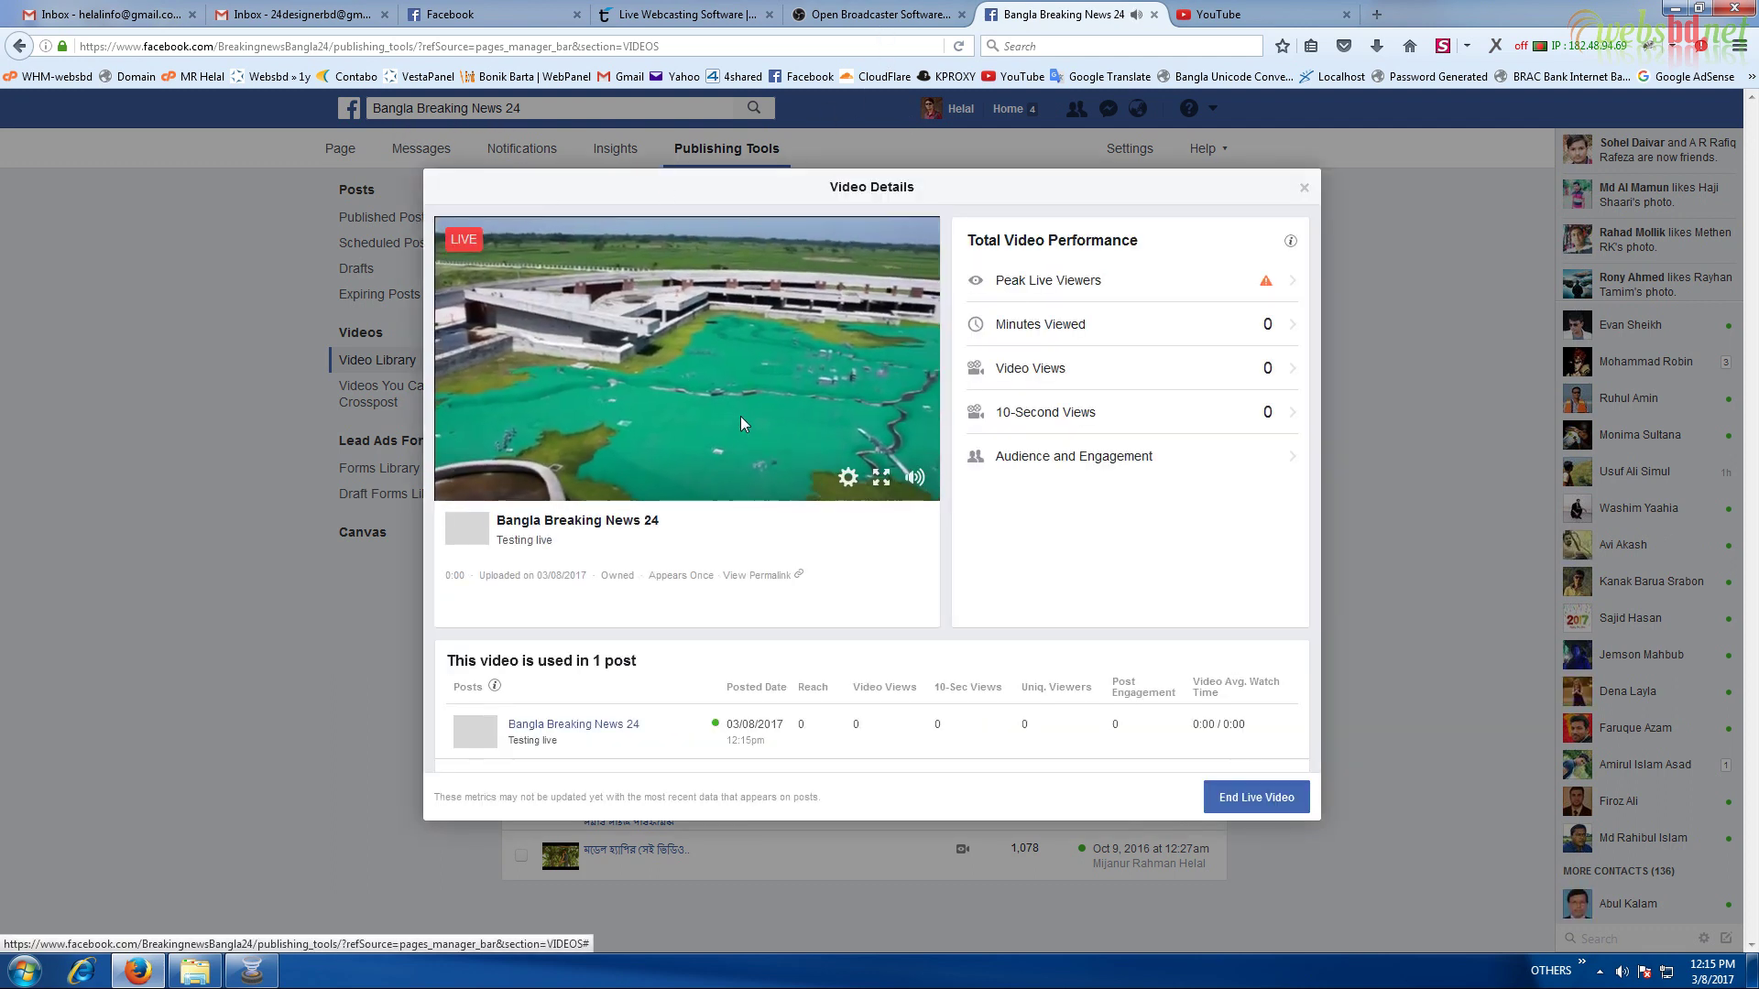
pyautogui.click(455, 139)
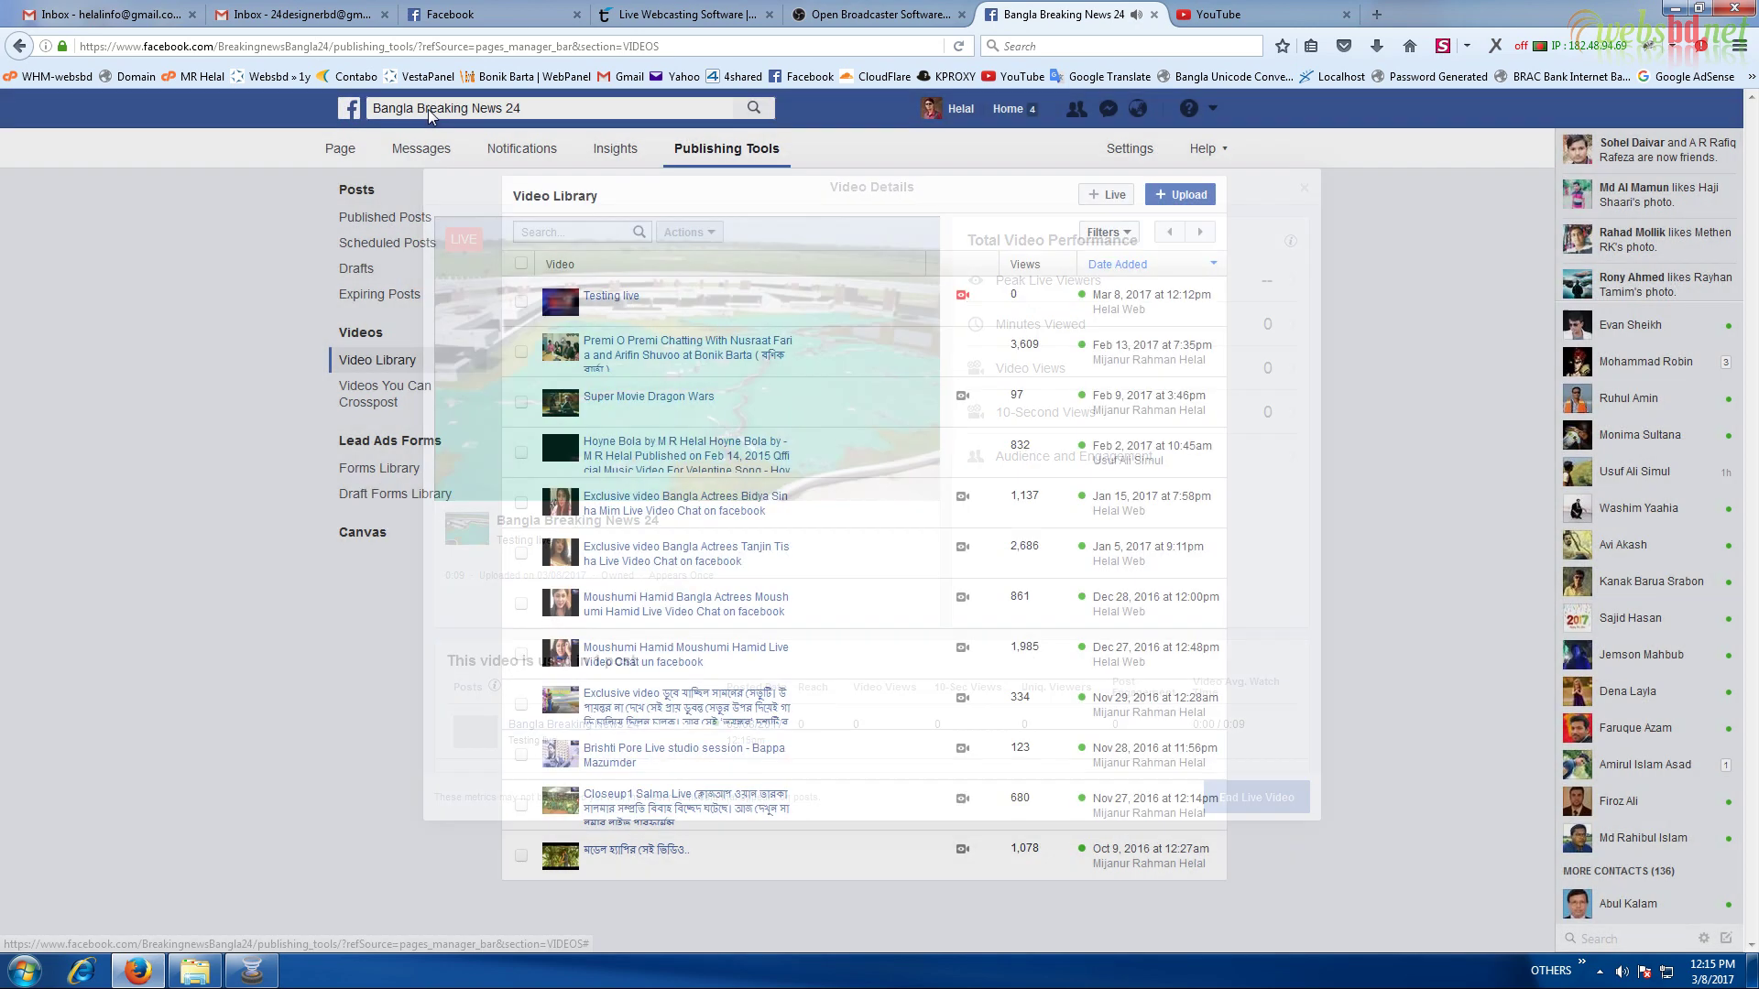
pyautogui.click(473, 107)
pyautogui.rightClick(473, 107)
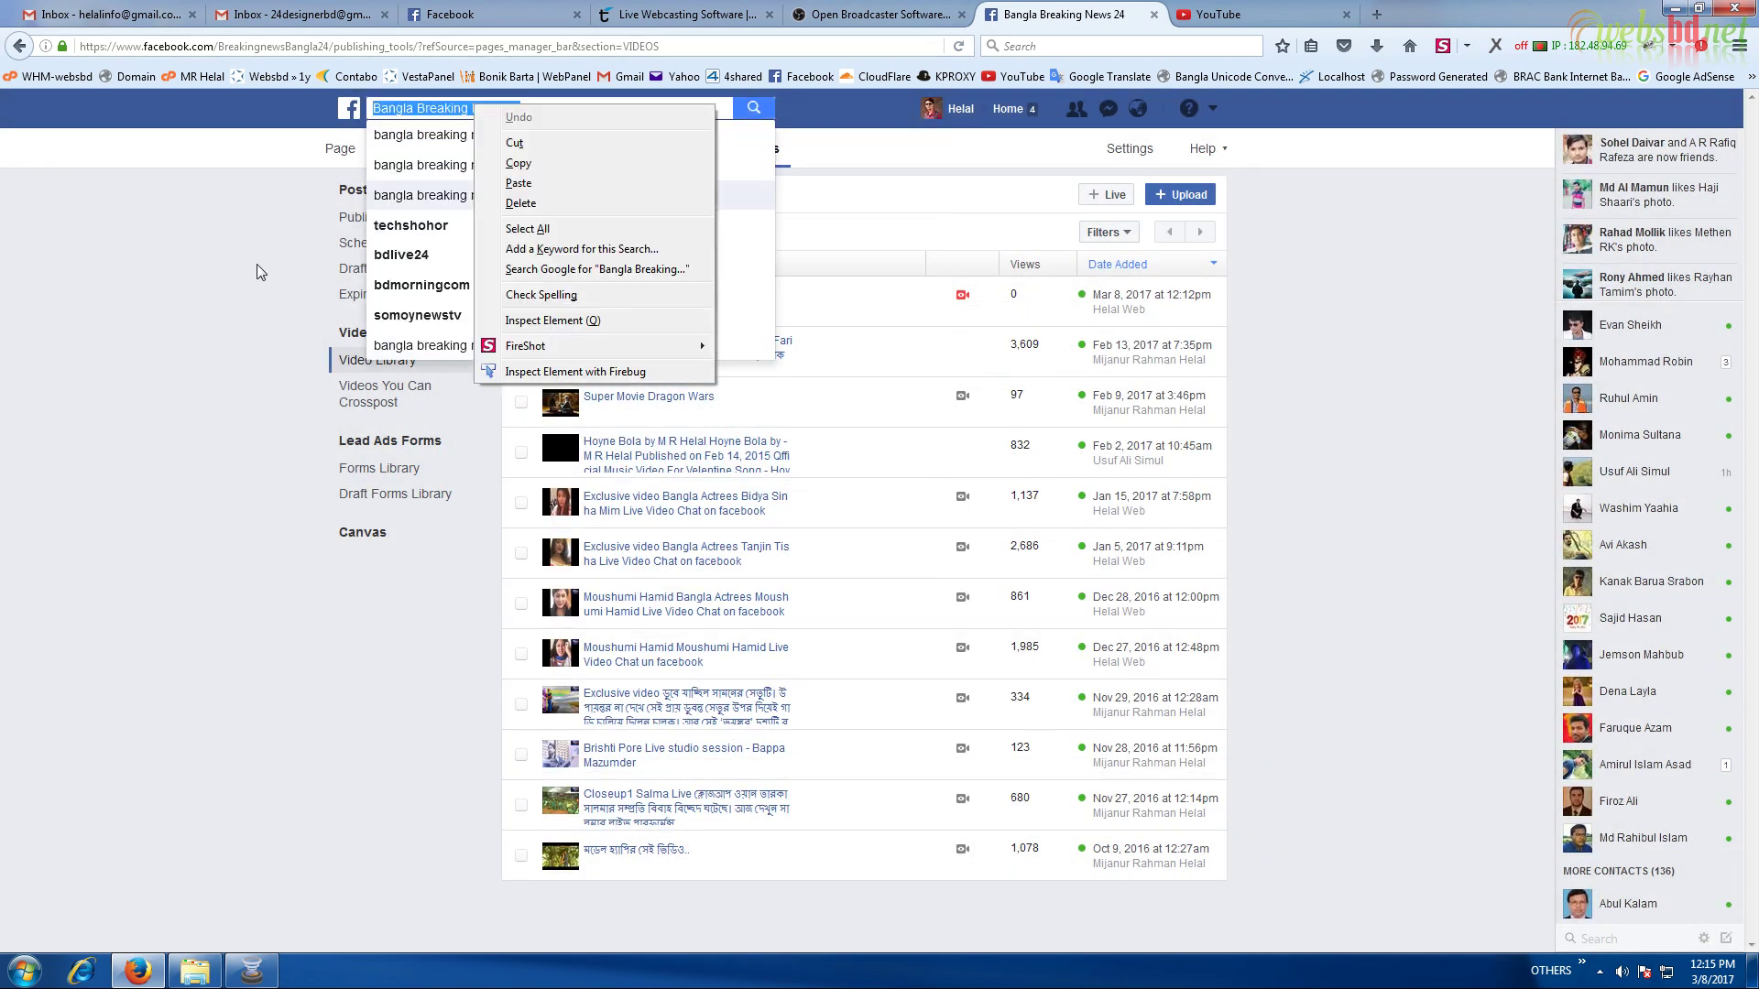
pyautogui.click(254, 266)
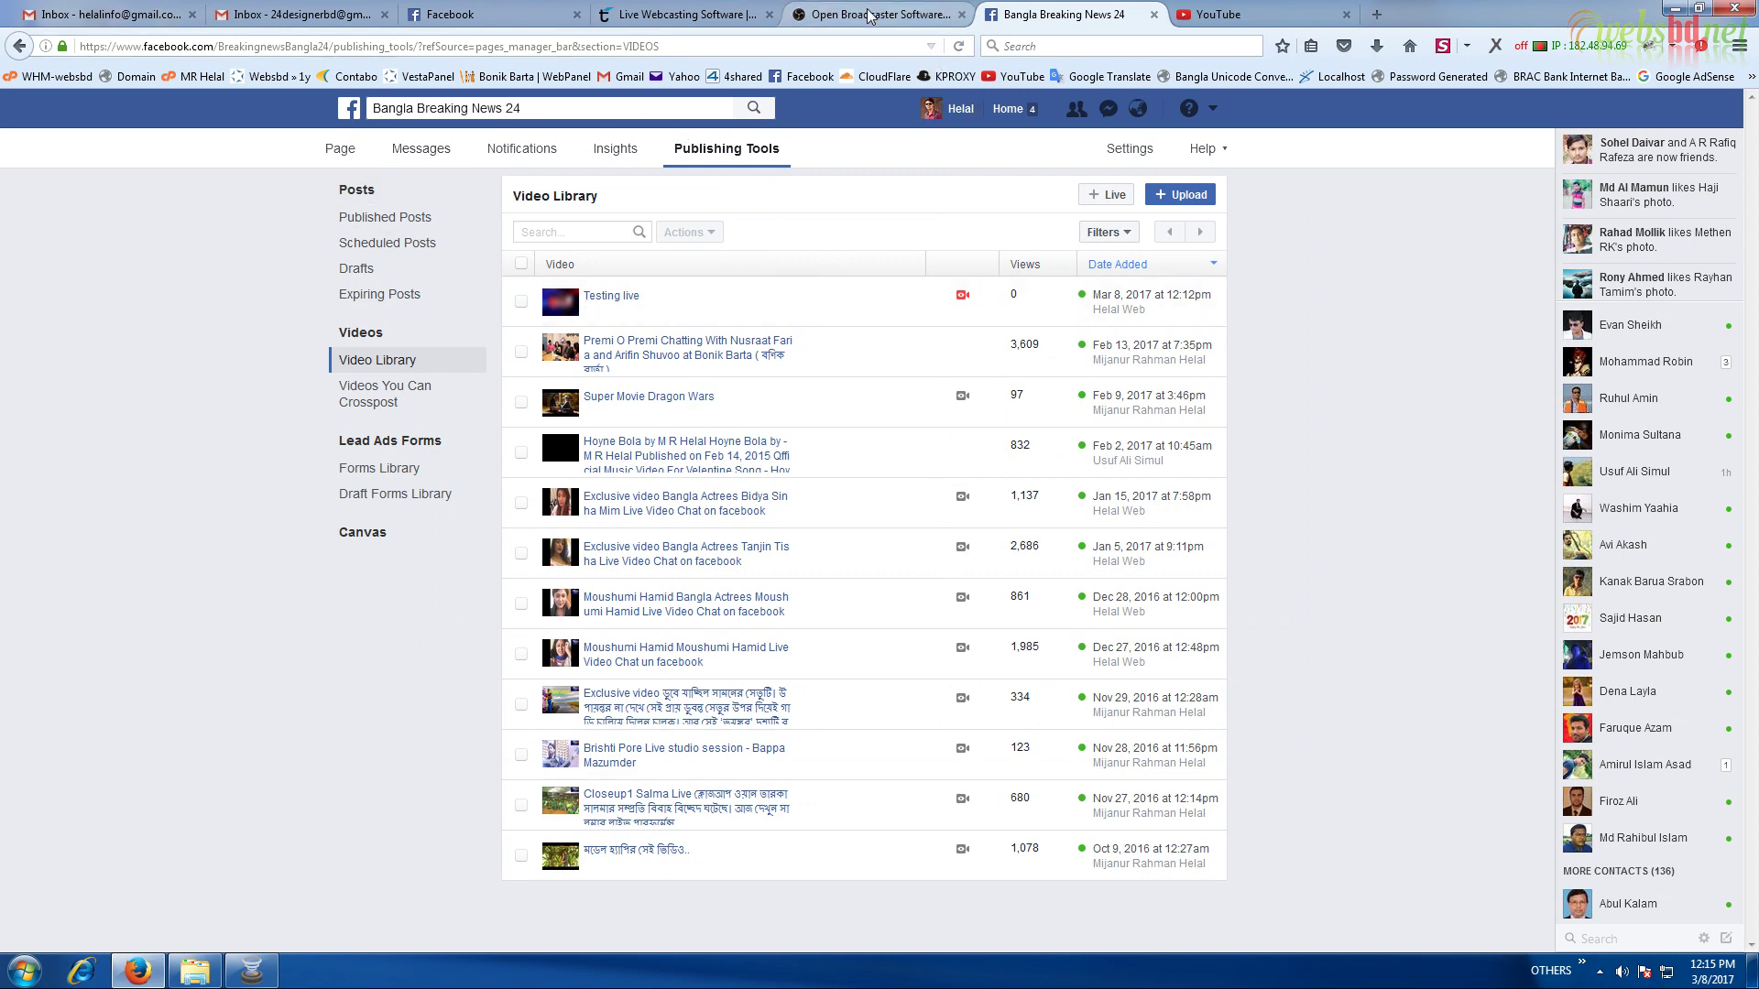
# Open the Bangla Breaking News 24 page in a new browser tab and locate its "Testing live" video post
pyautogui.hotkey('ctrl', '3')
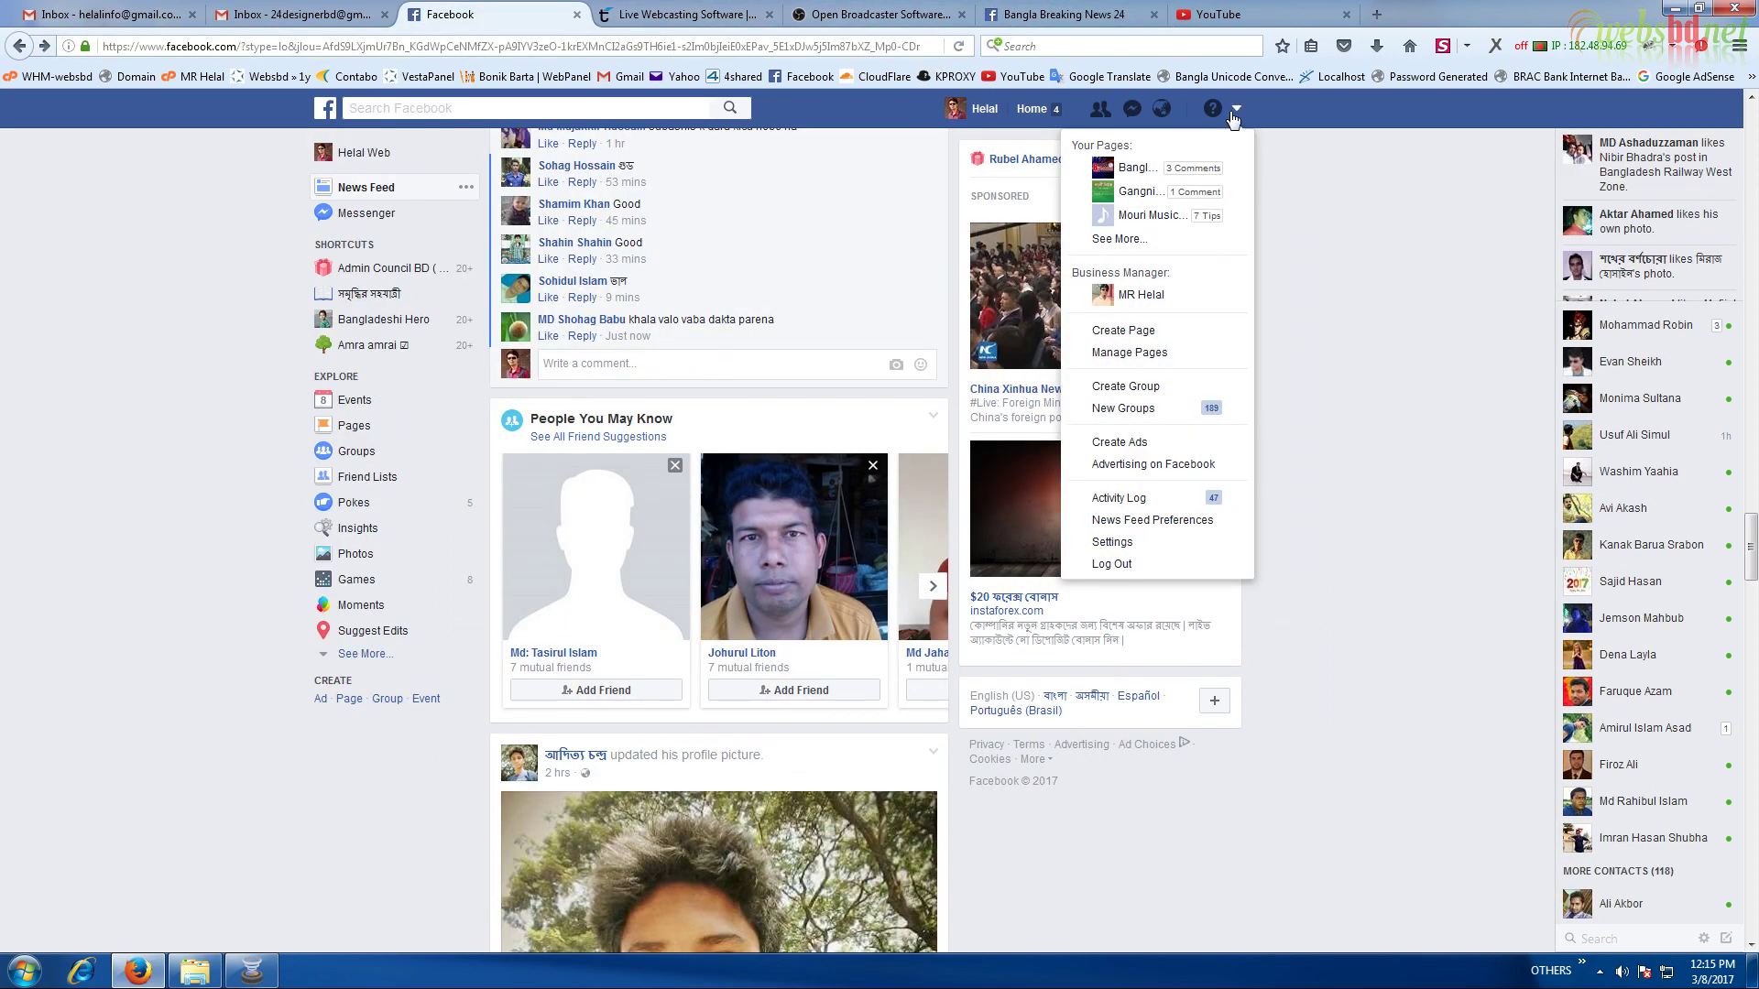
pyautogui.rightClick(1149, 167)
pyautogui.click(1194, 179)
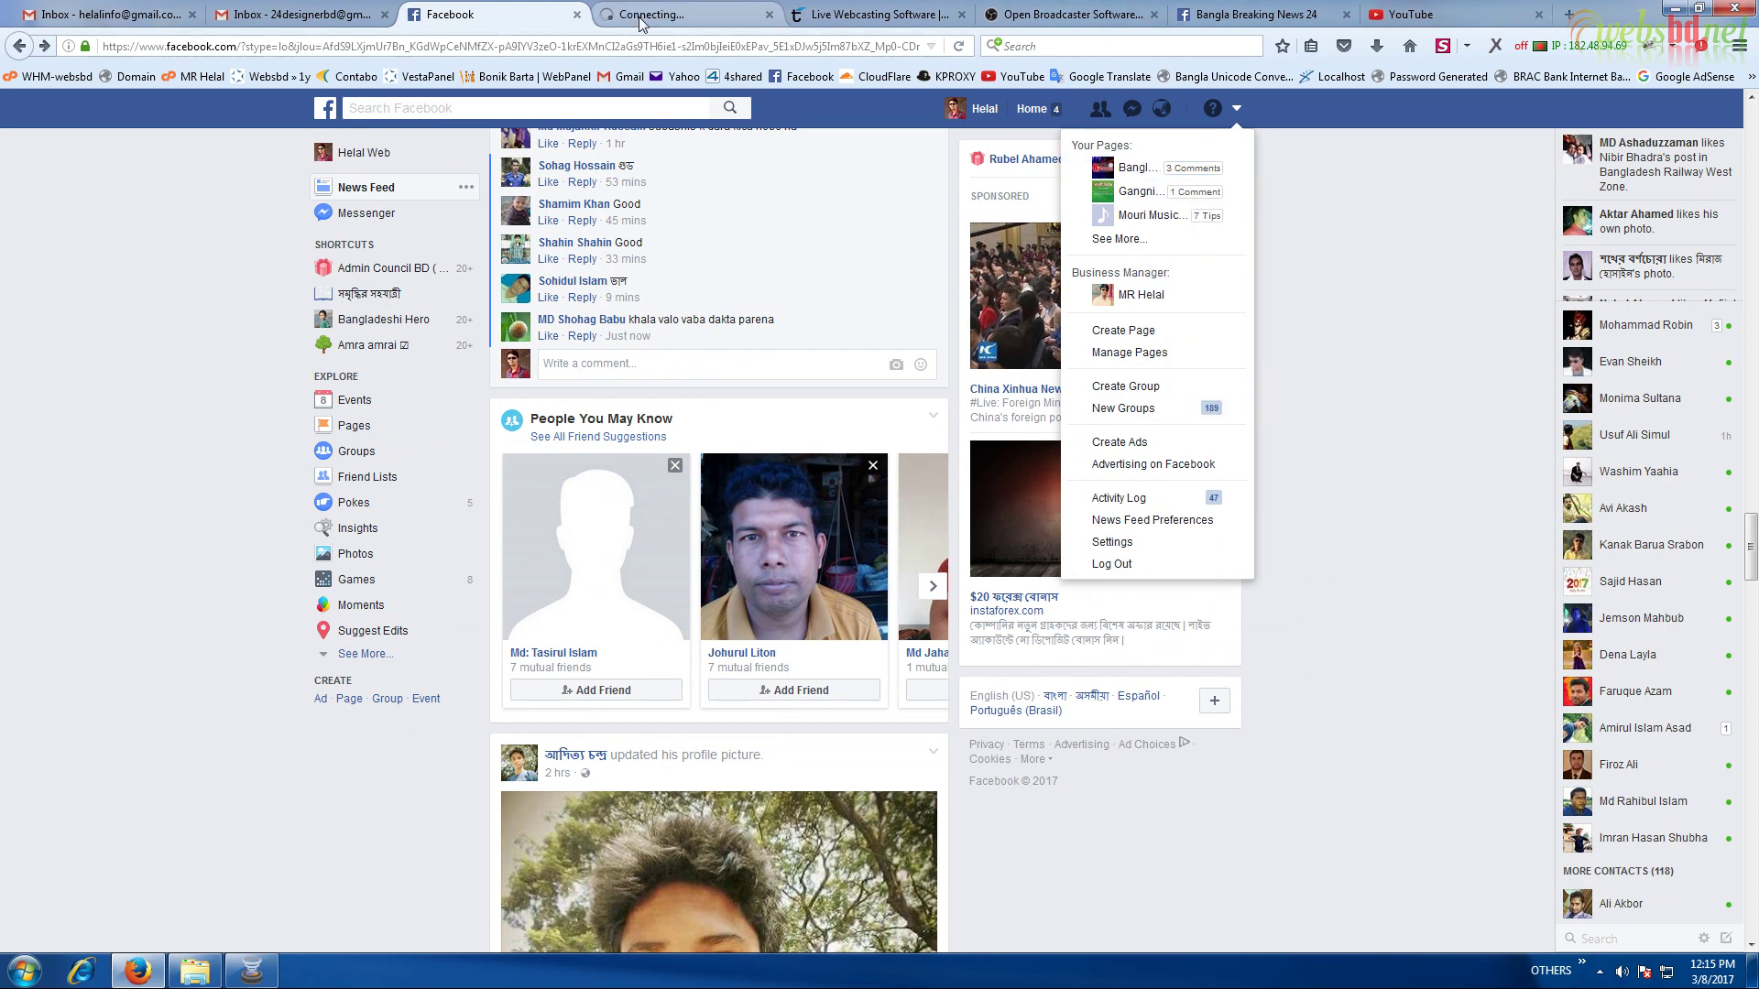
pyautogui.click(678, 14)
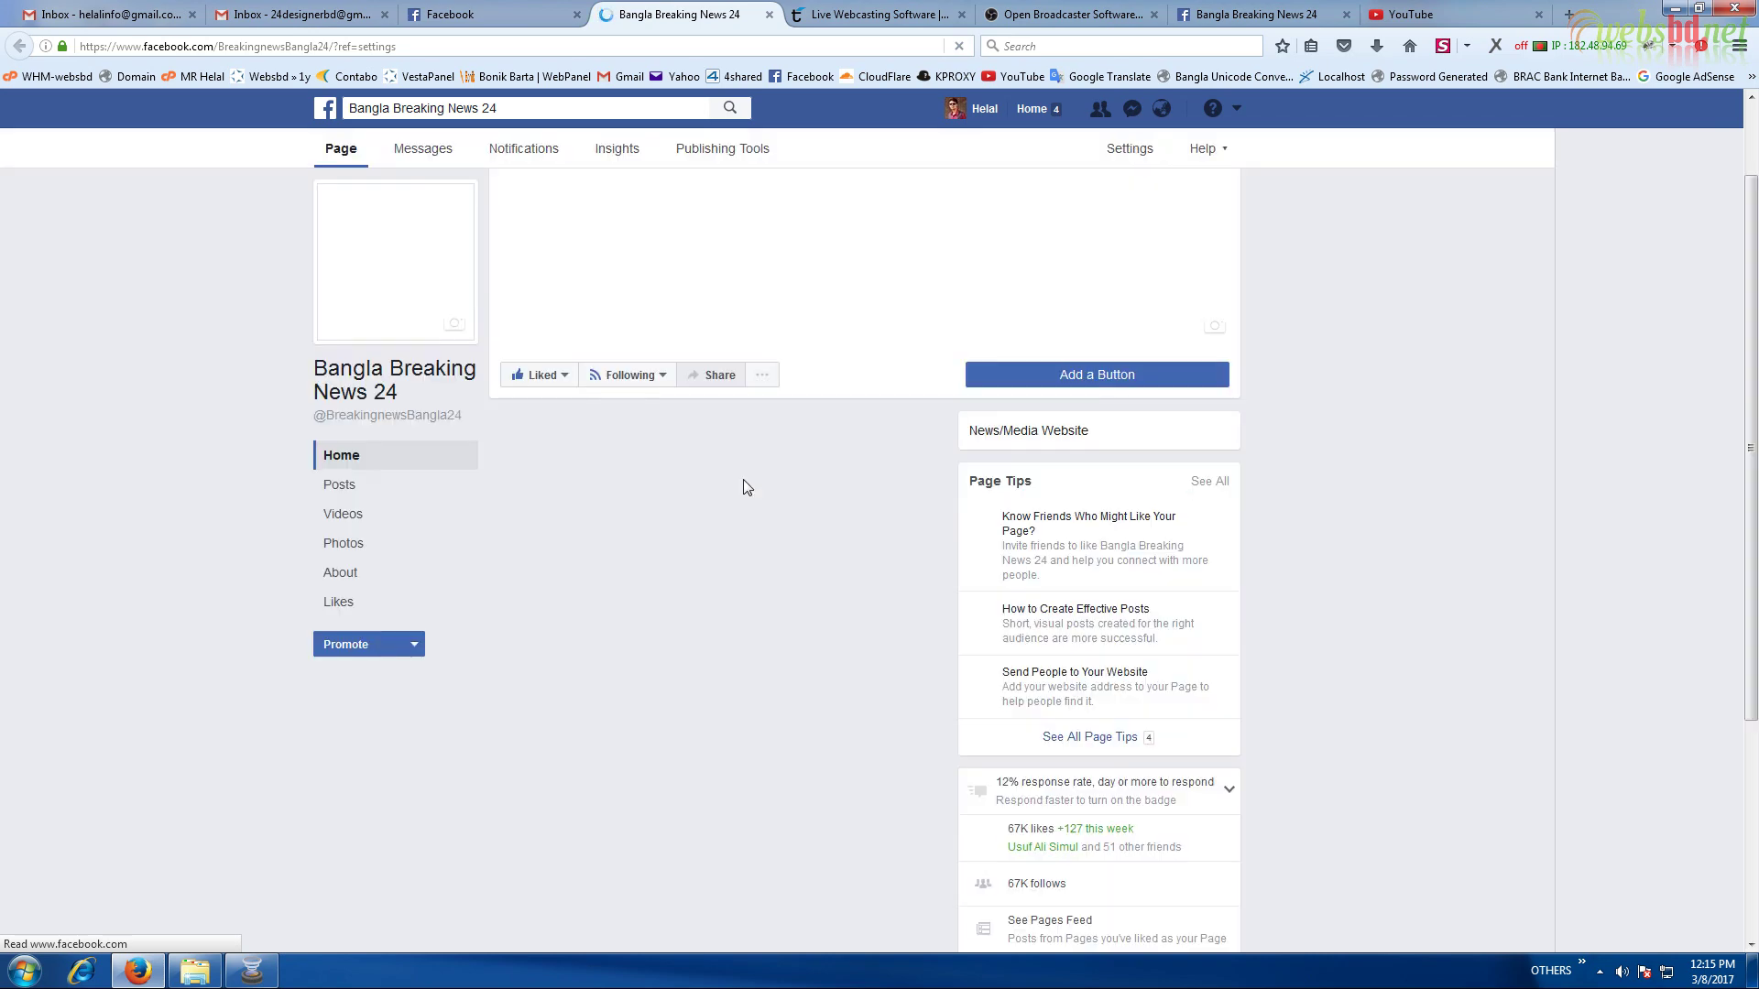
pyautogui.scroll(-10, 746, 488)
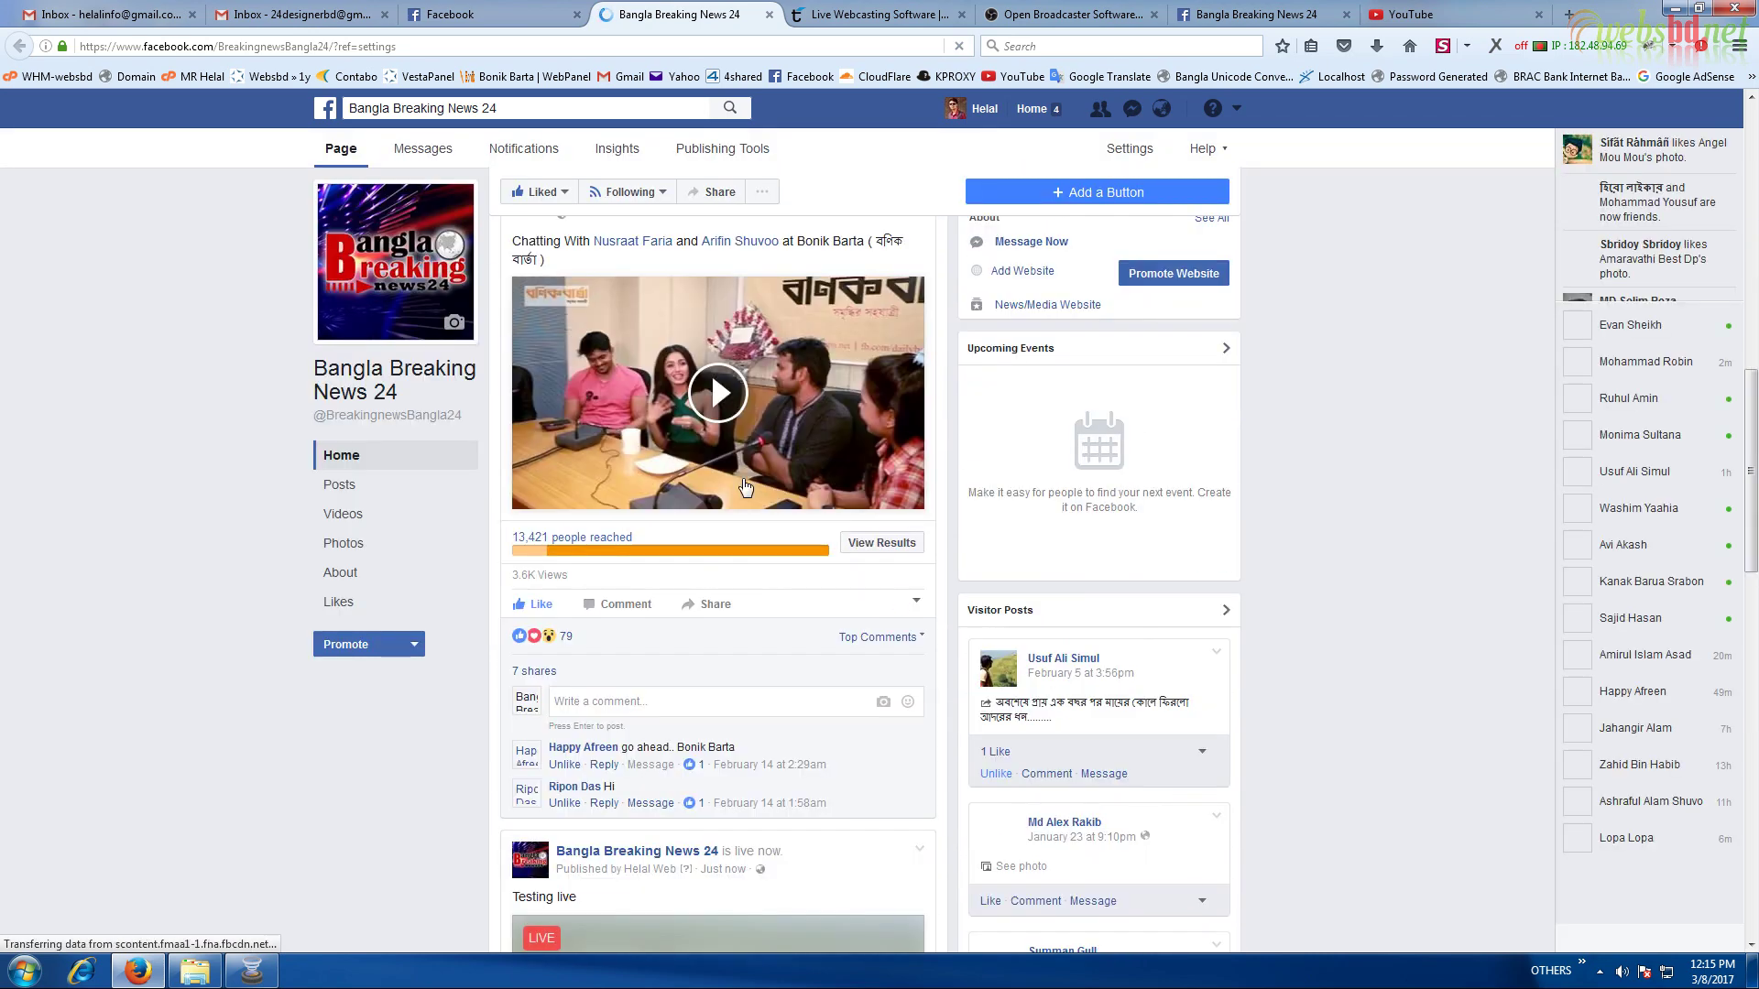
pyautogui.scroll(-5, 746, 487)
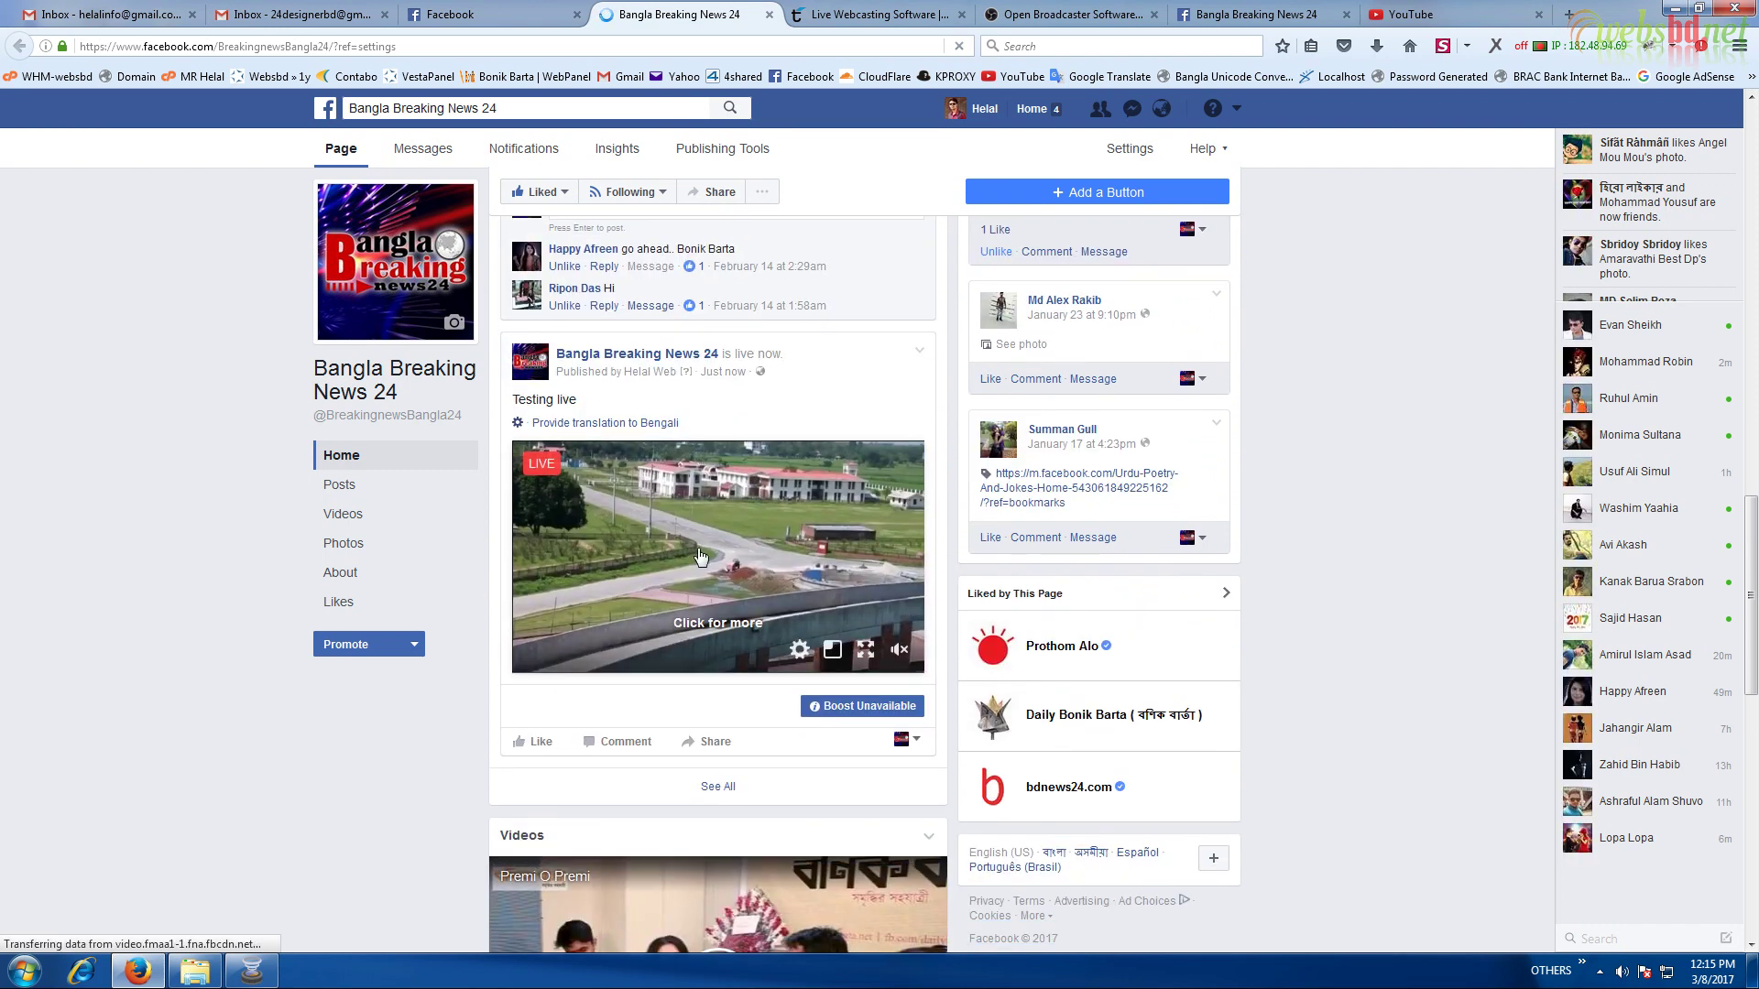
pyautogui.scroll(-2, 673, 622)
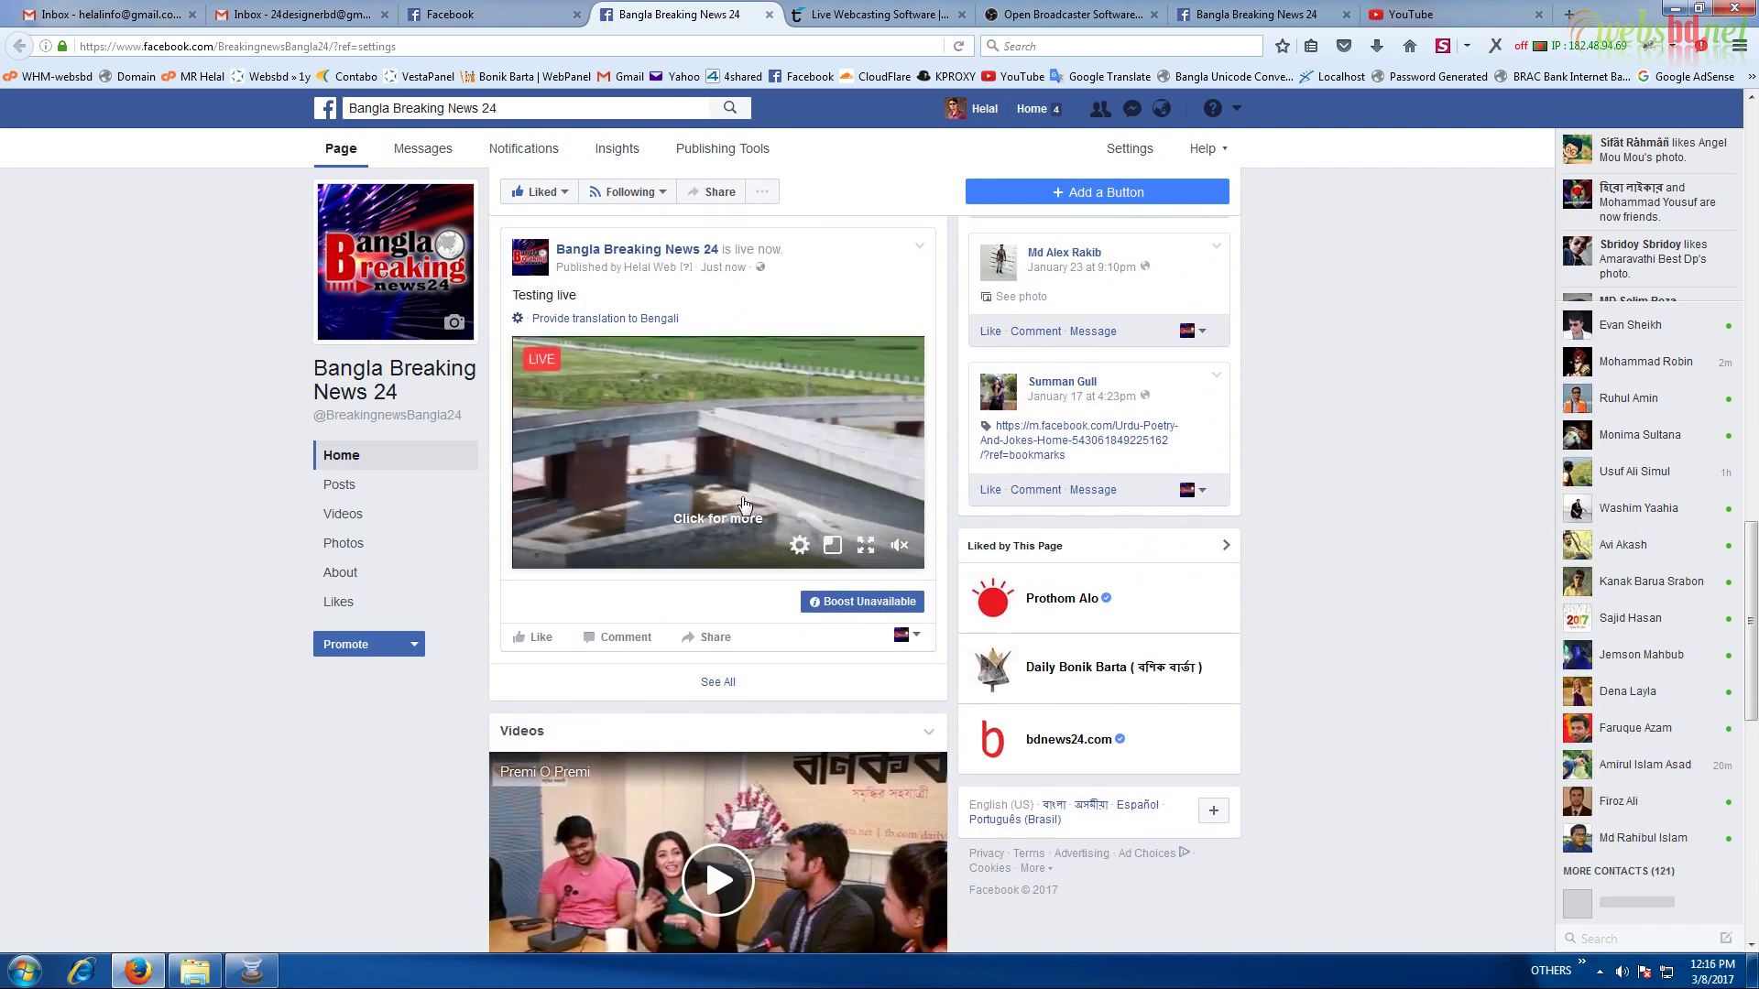
# Check the running stream in Wirecast and compare it with the live video post on the Facebook page
pyautogui.hotkey('alt', 'Tab')
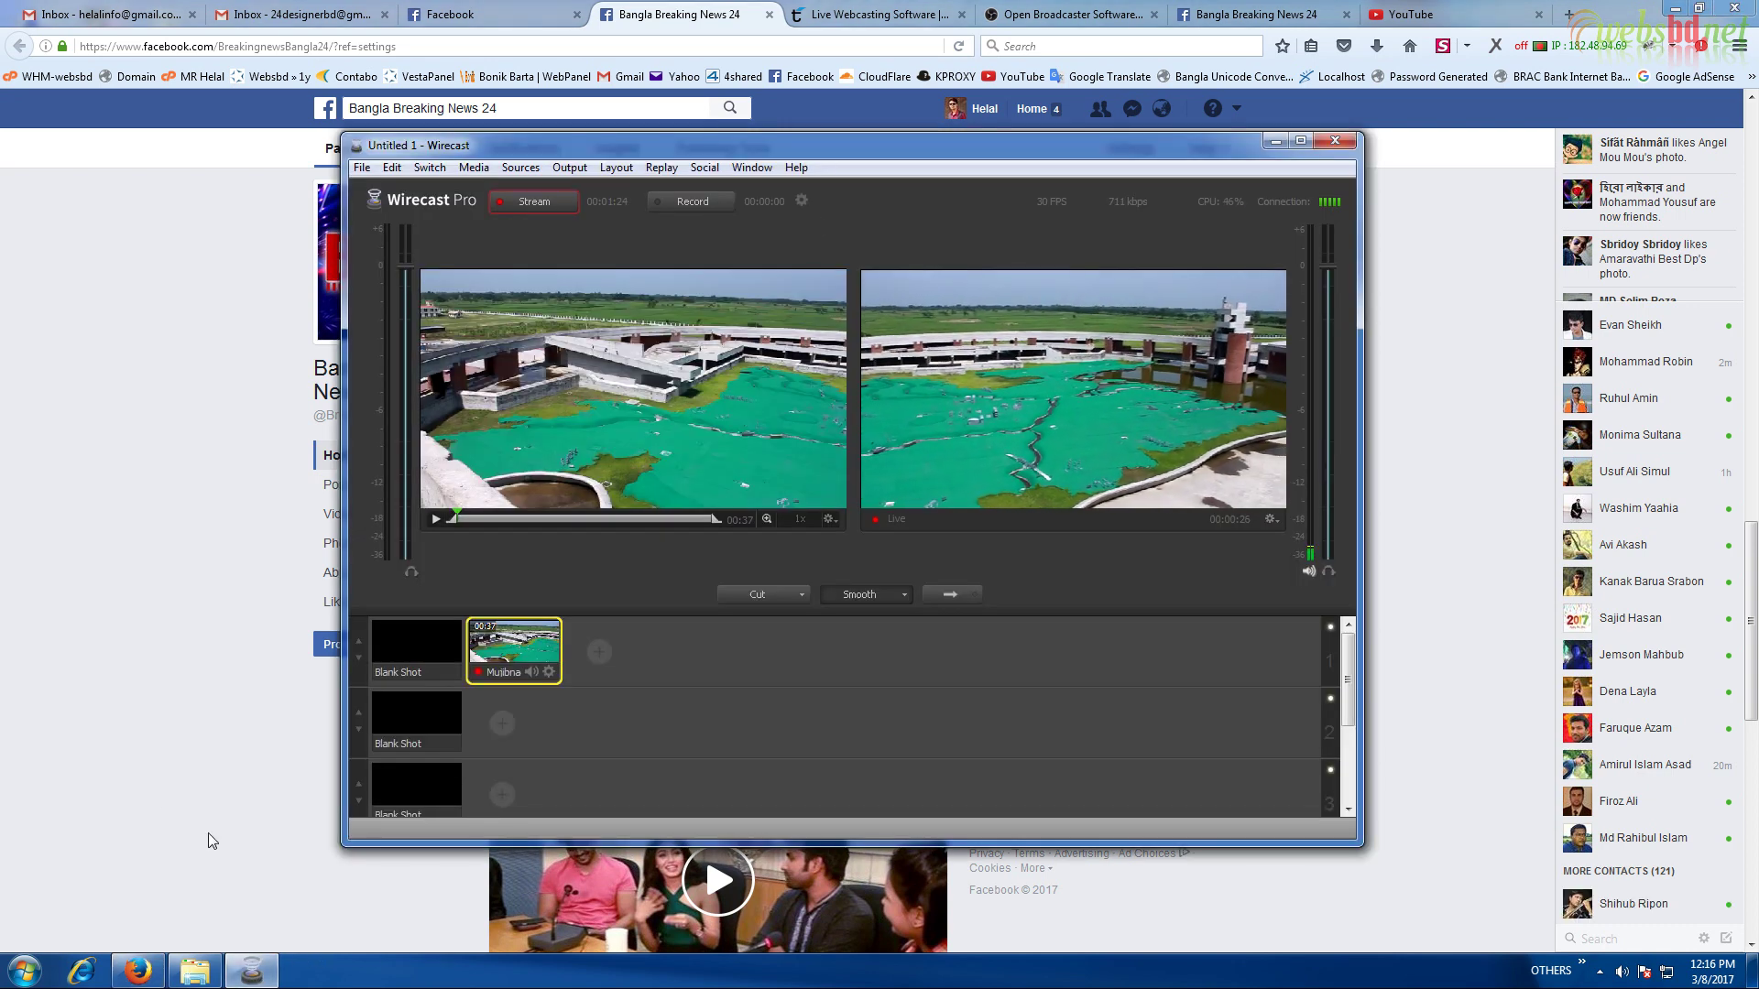
pyautogui.click(114, 603)
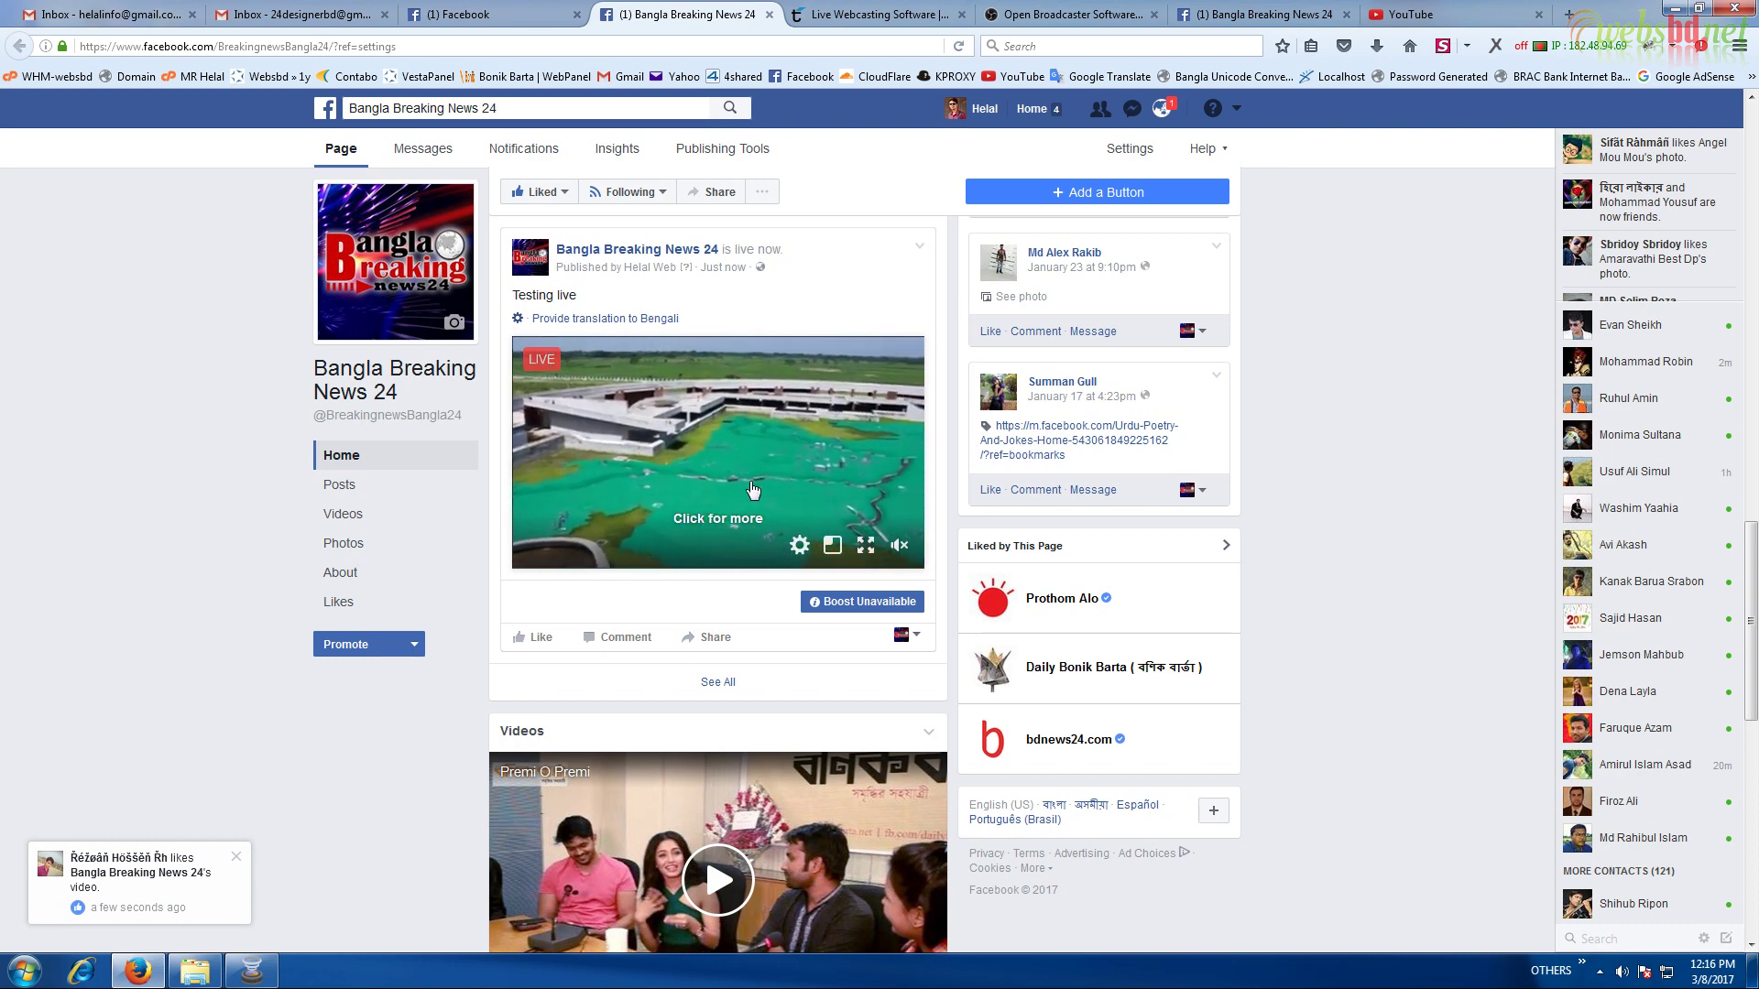
pyautogui.scroll(-4, 748, 490)
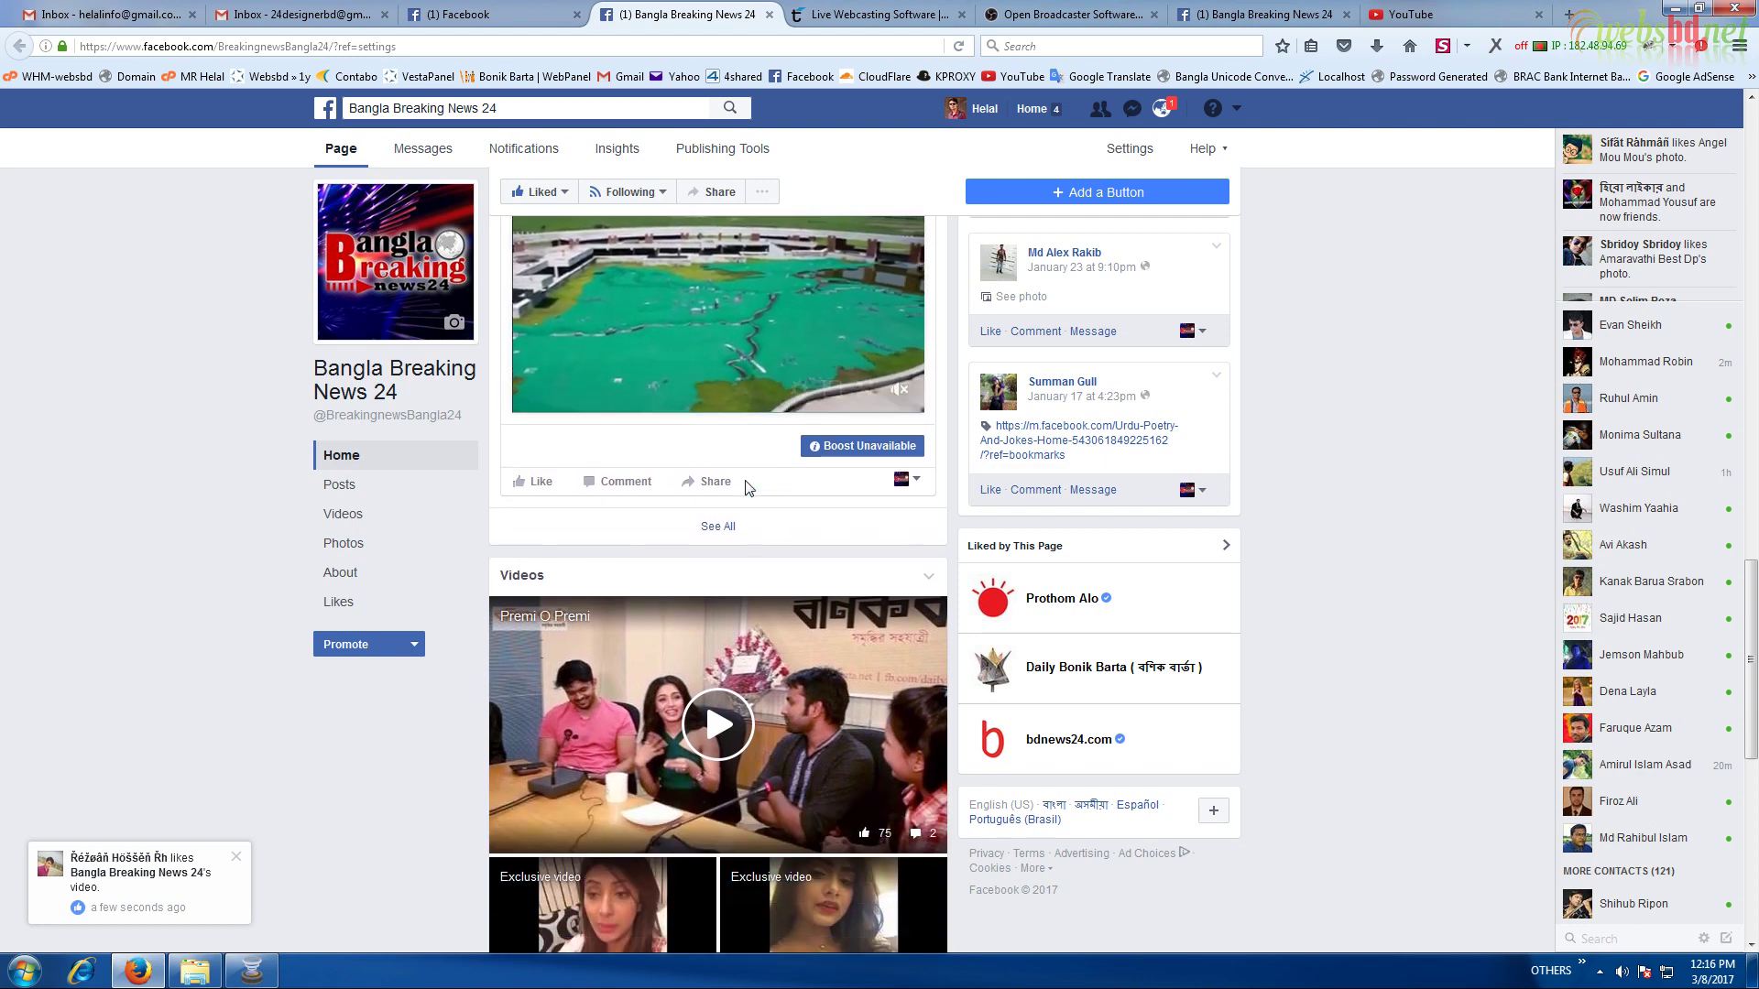
pyautogui.scroll(4, 723, 441)
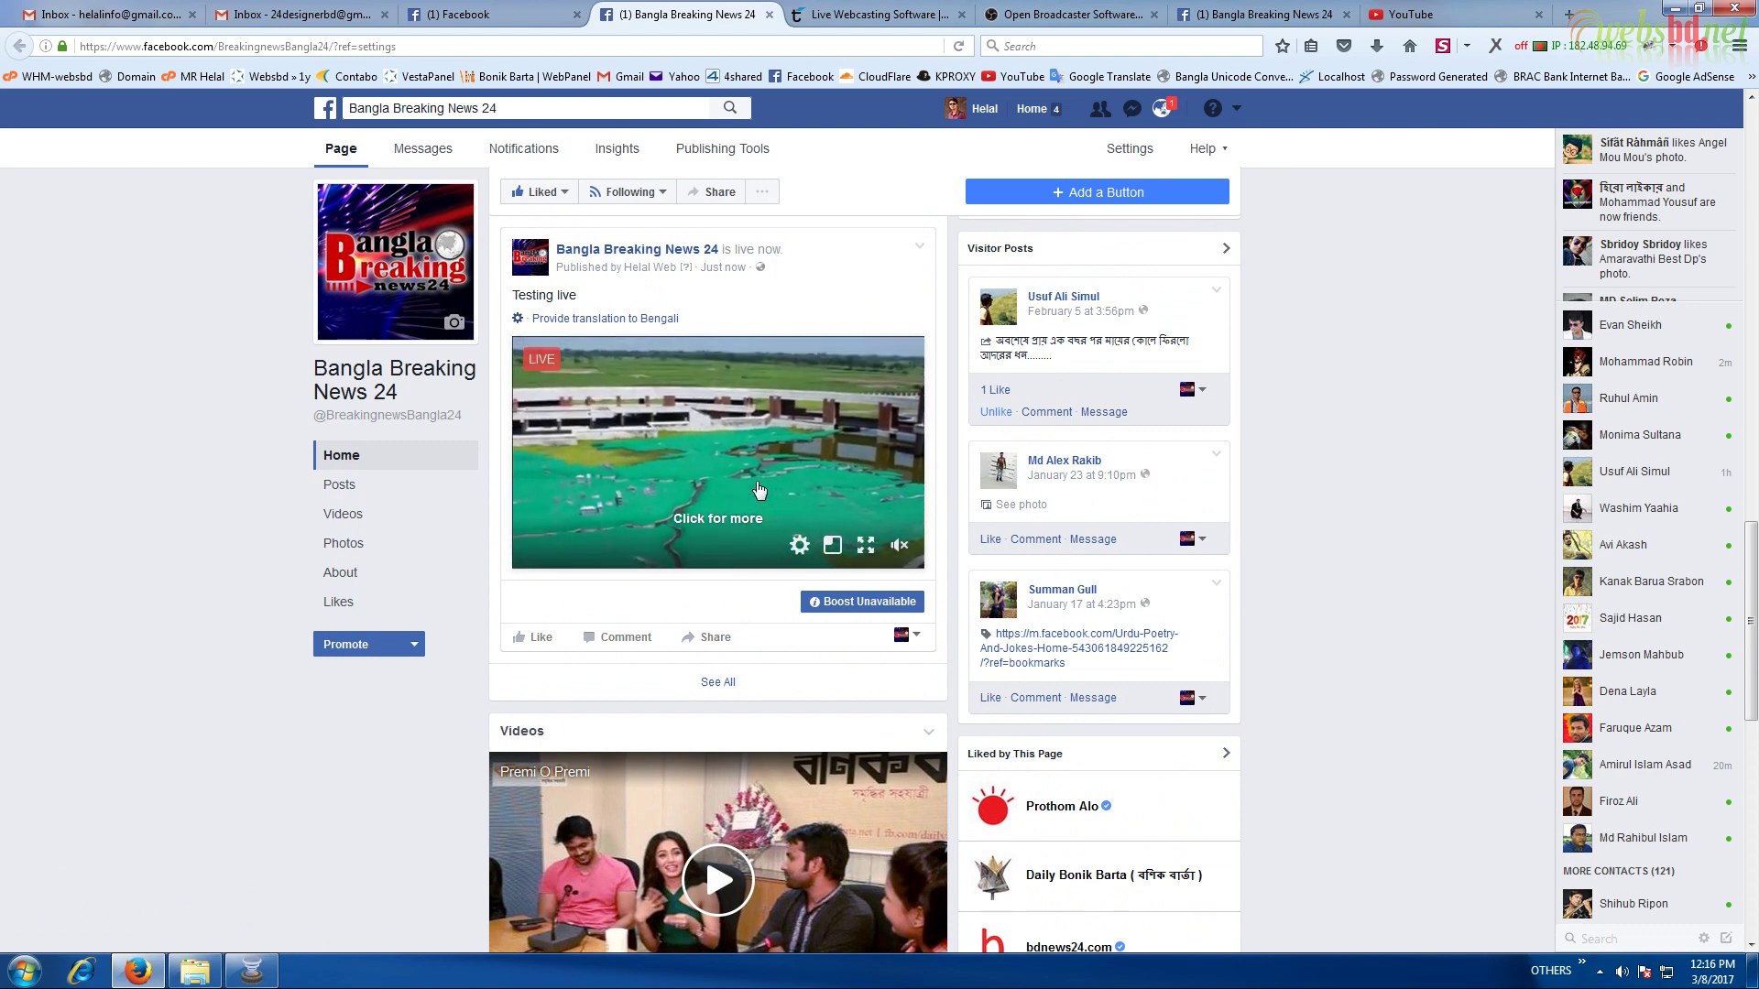
pyautogui.click(251, 973)
pyautogui.moveTo(859, 138); pyautogui.dragTo(775, 185)
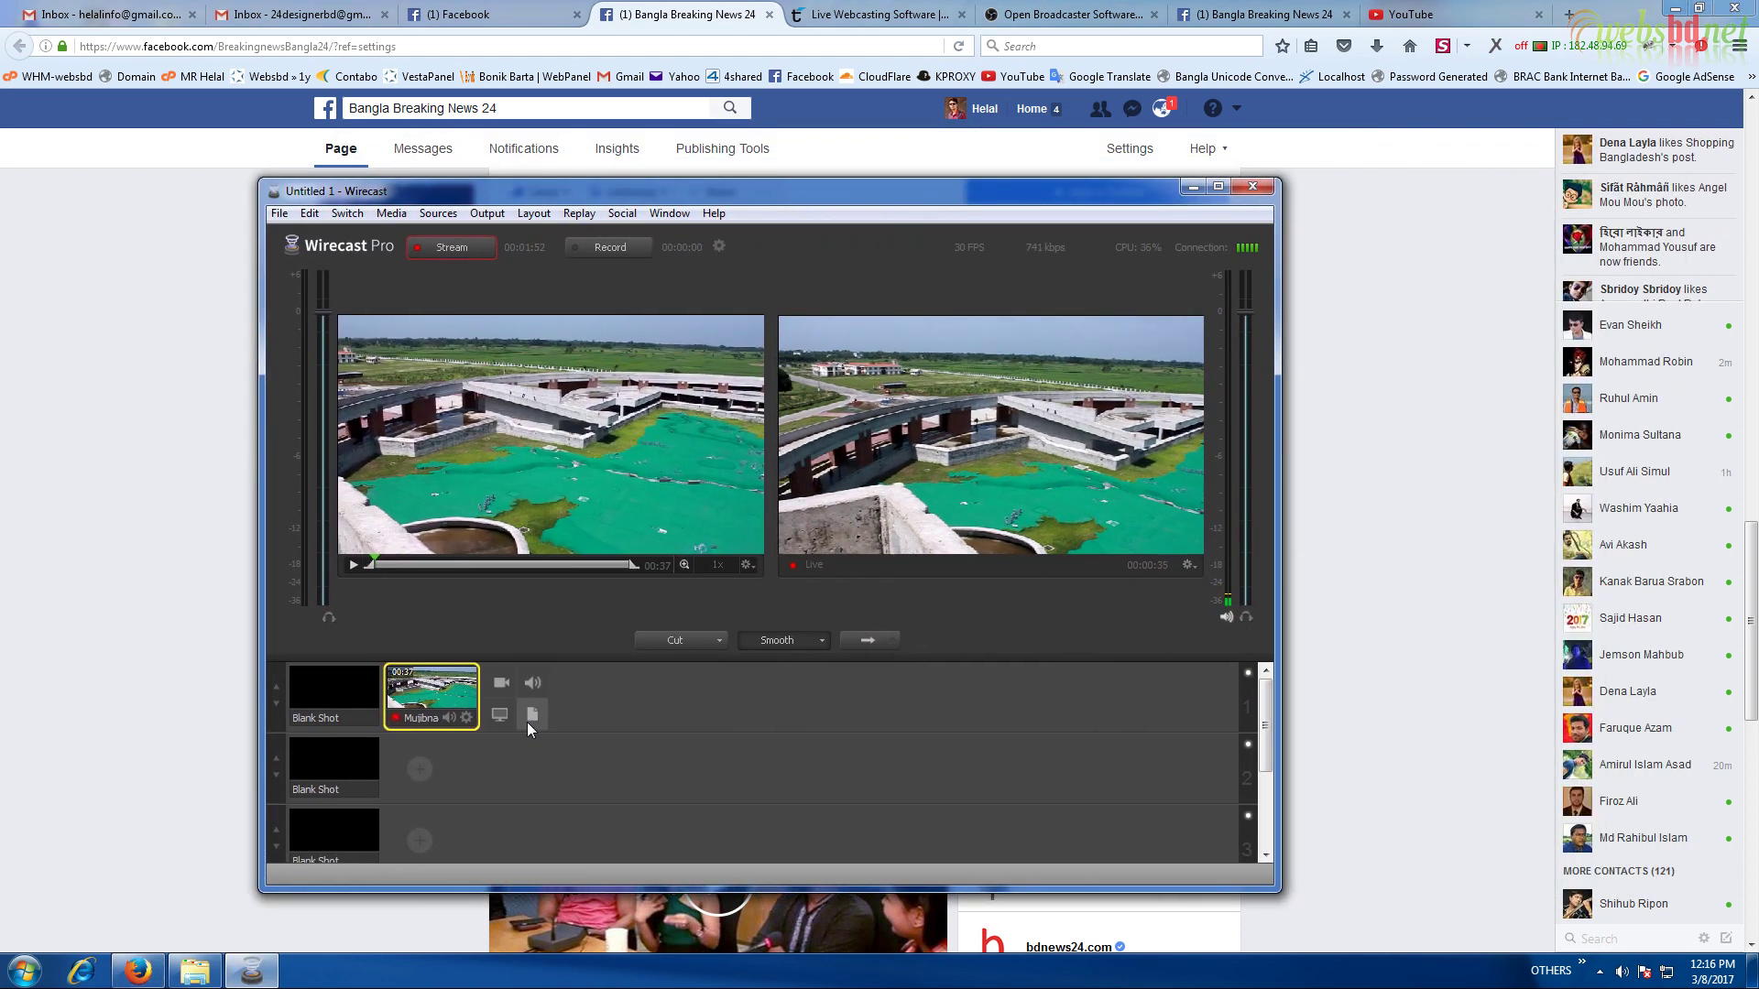
pyautogui.click(527, 720)
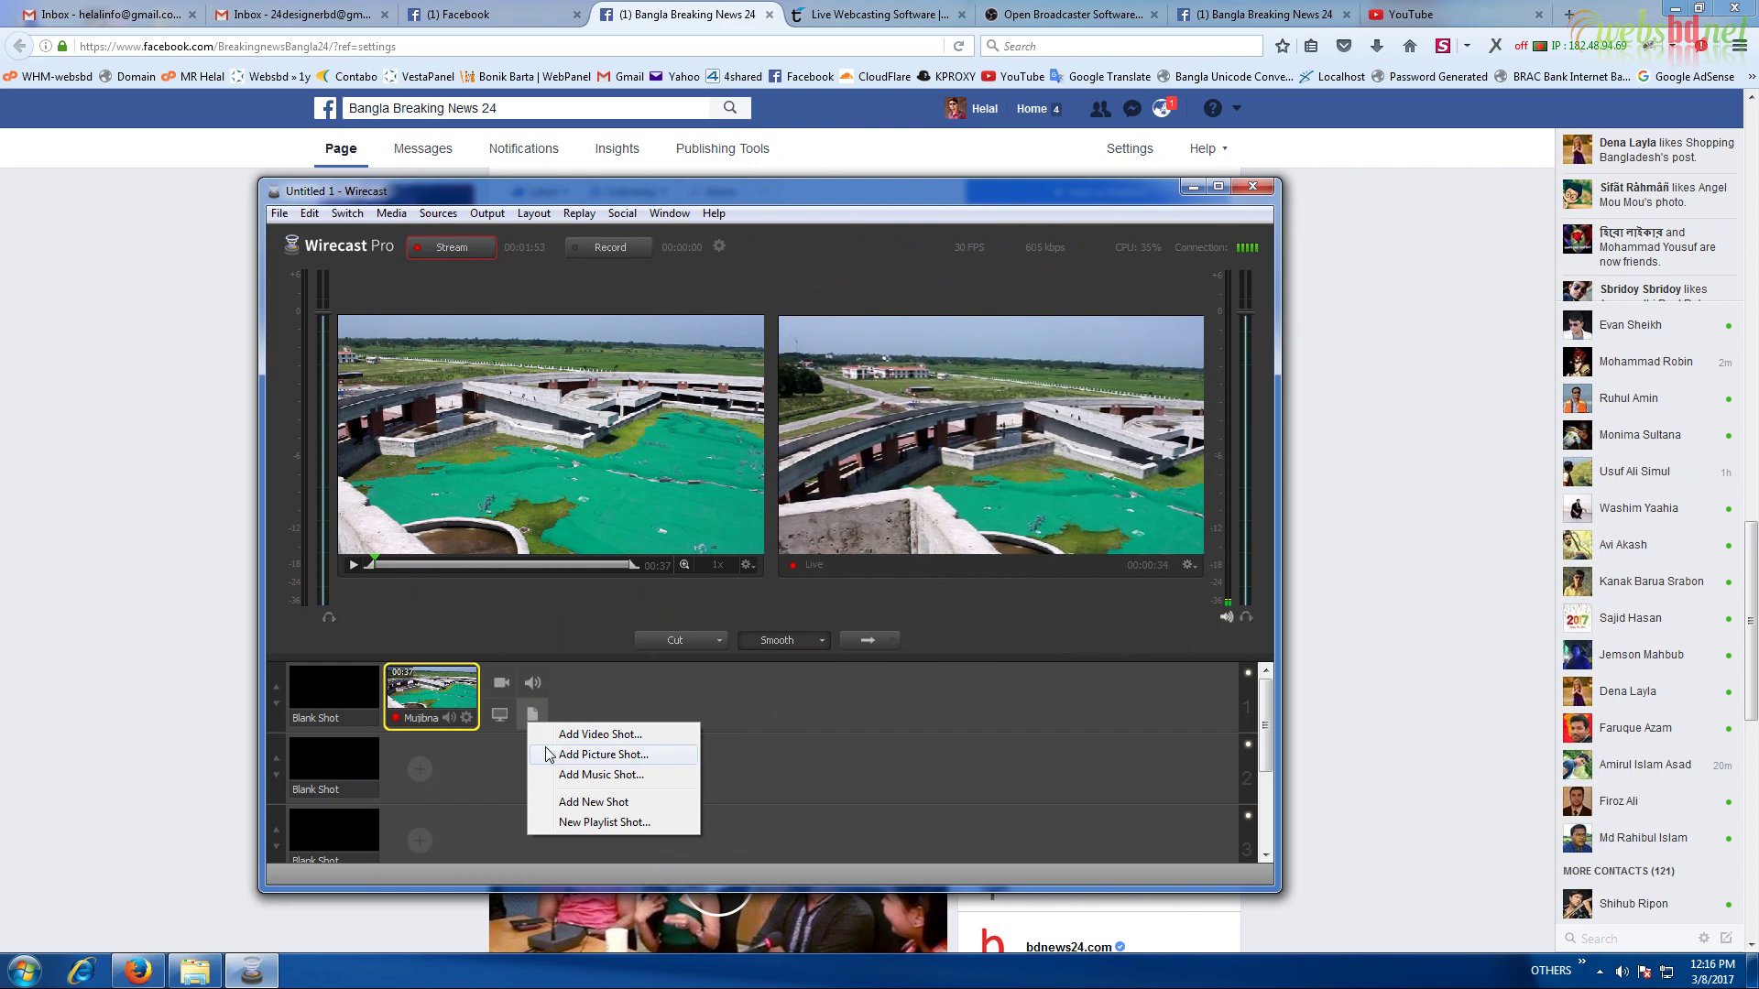
pyautogui.click(628, 739)
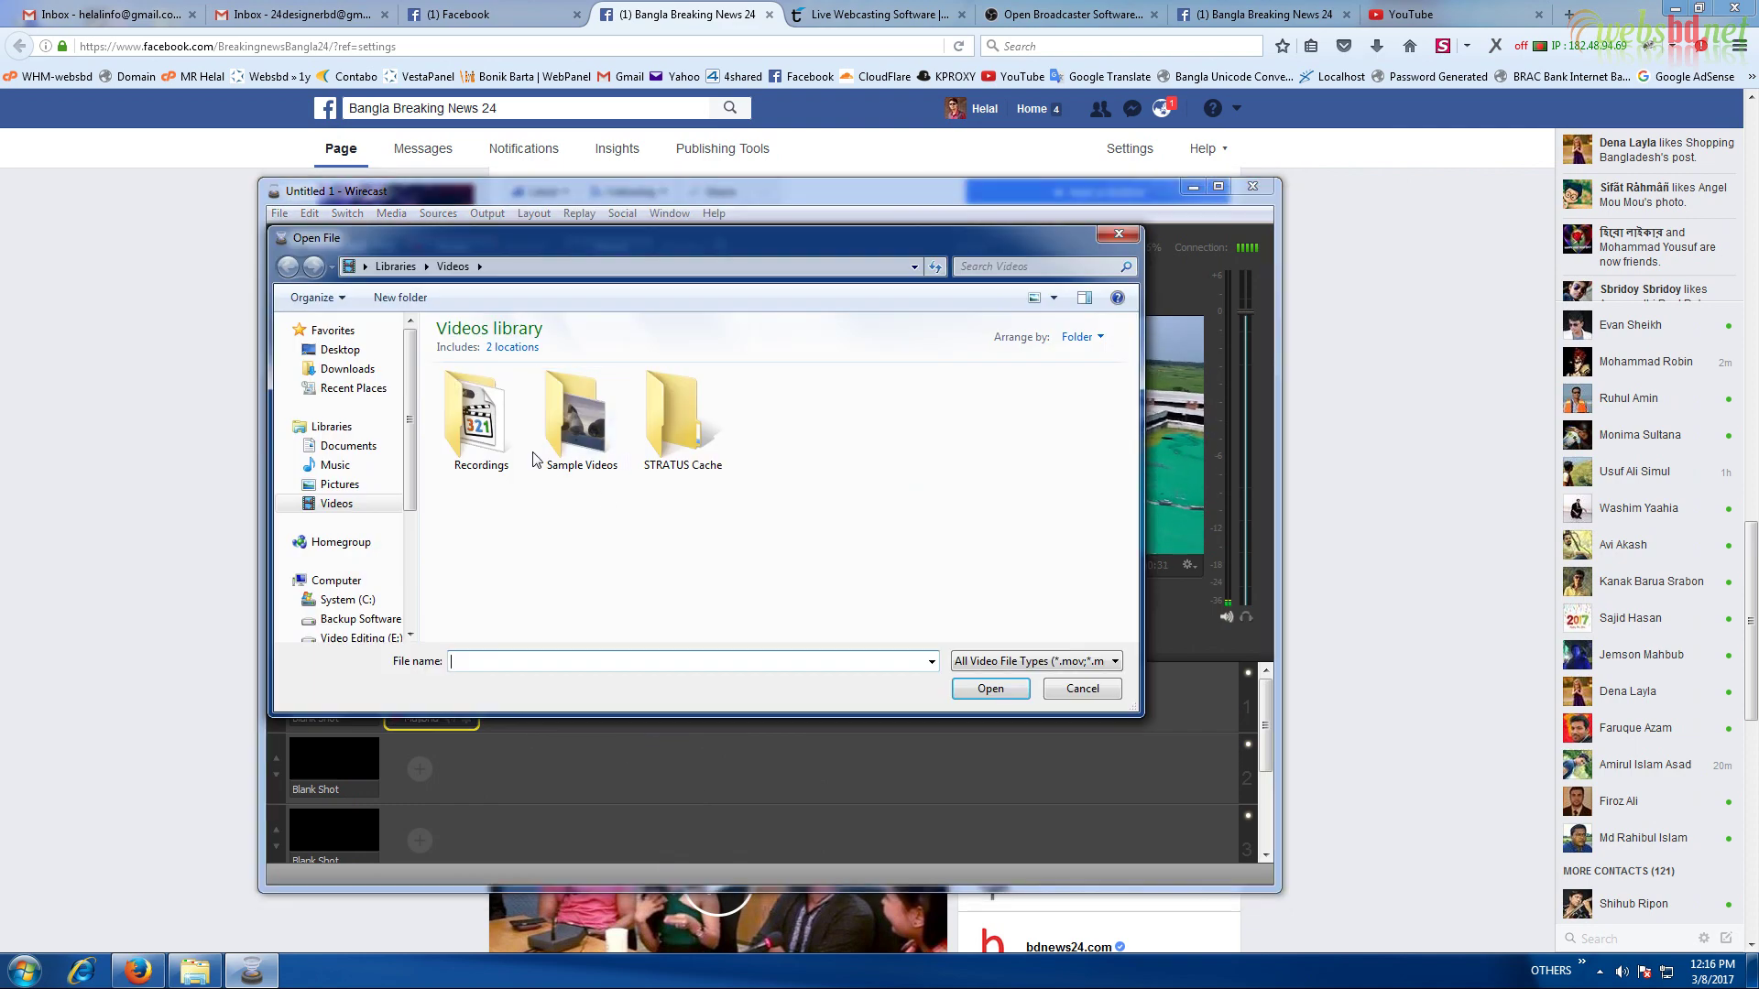
pyautogui.doubleClick(480, 423)
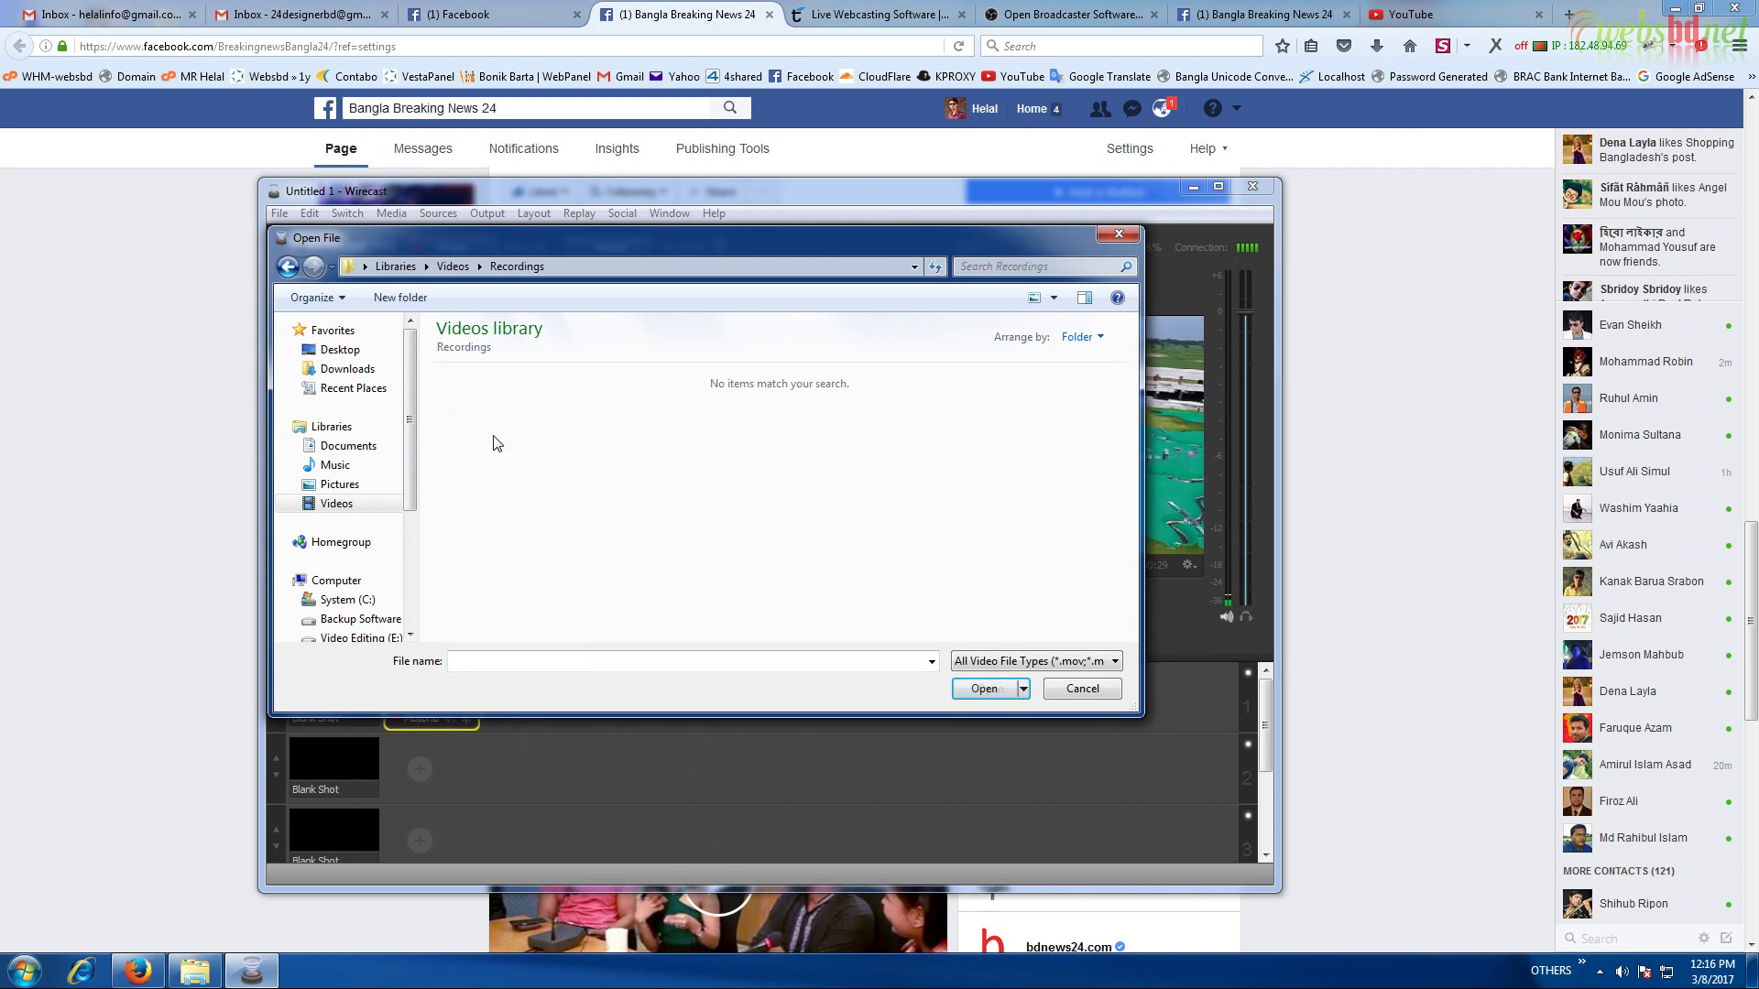
pyautogui.moveTo(410, 474); pyautogui.dragTo(413, 518)
pyautogui.click(359, 574)
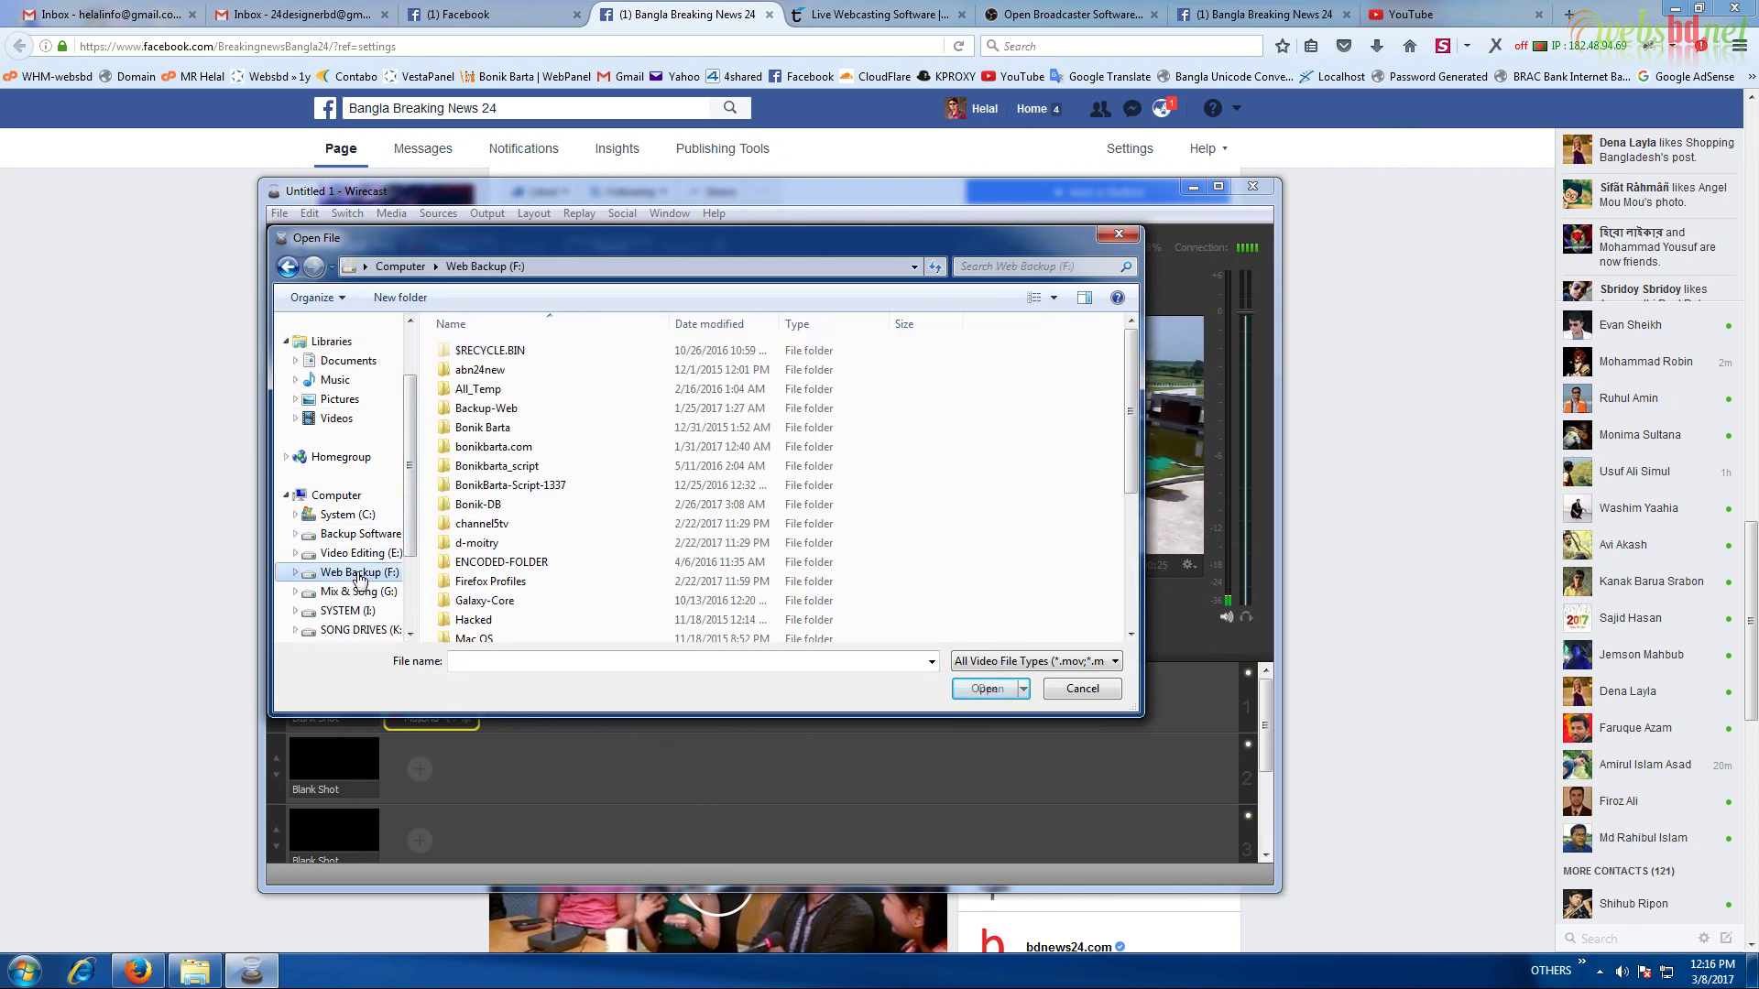
pyautogui.click(1118, 234)
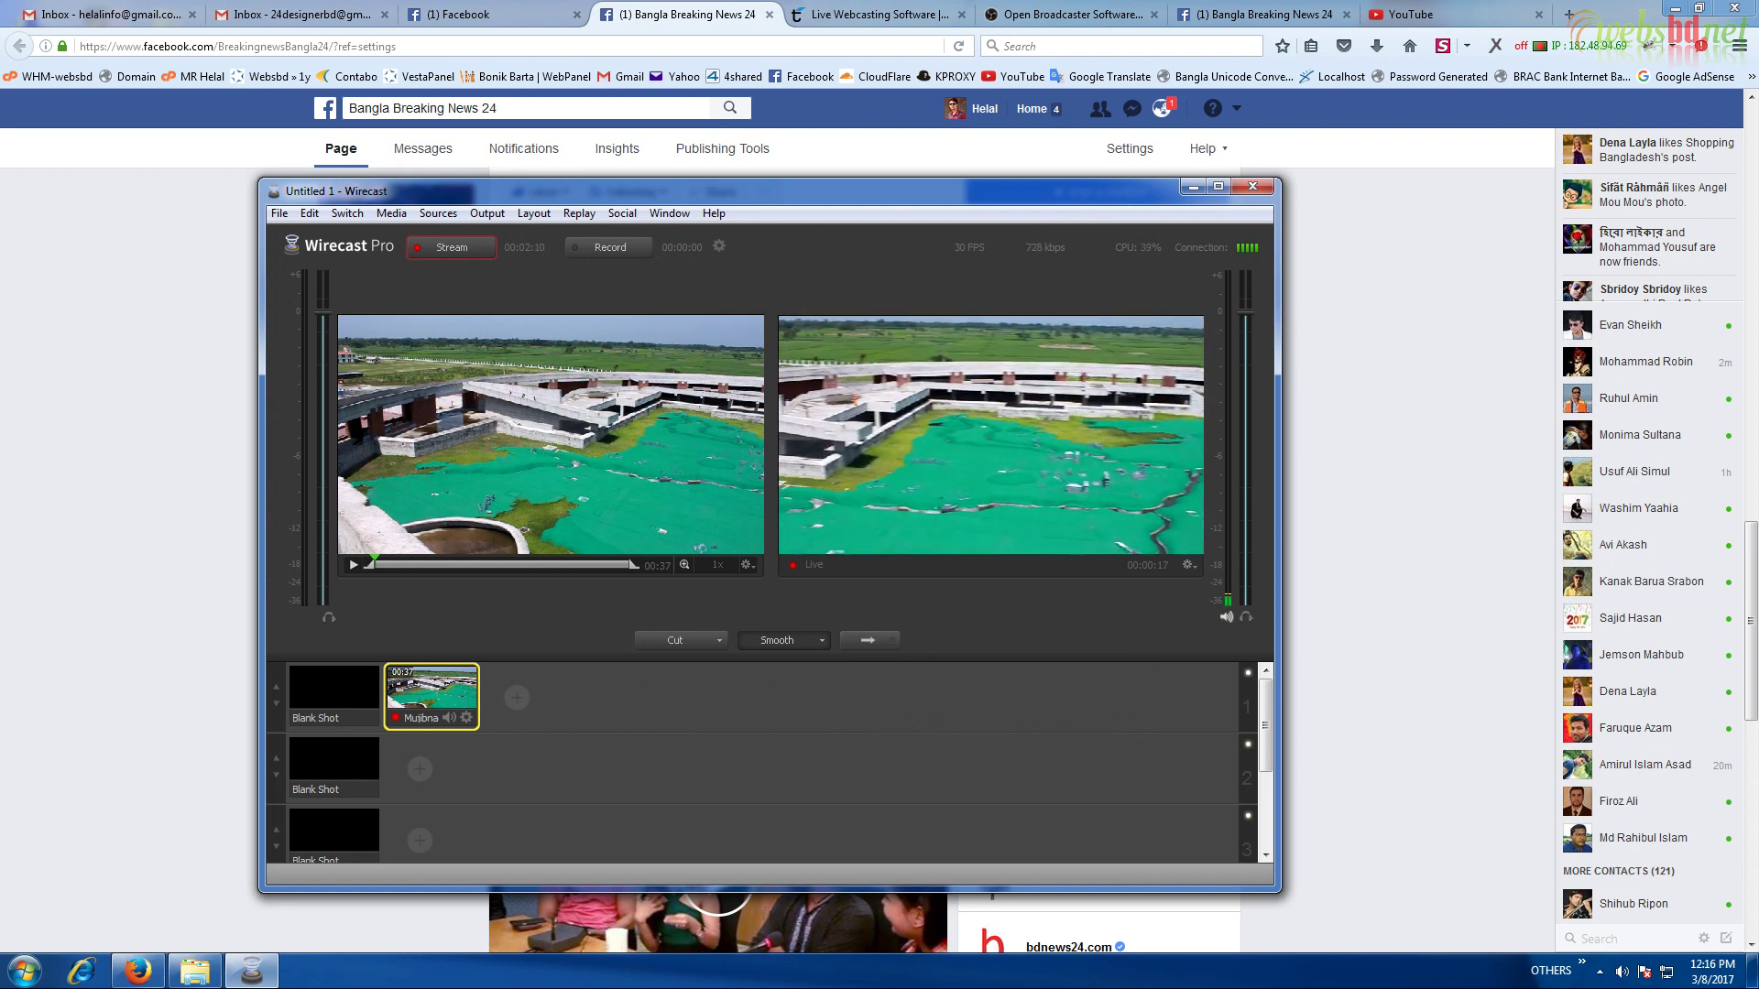
# Examine the playback of the "Testing live" broadcast on the Facebook page against Wirecast's live output
pyautogui.moveTo(1084, 196); pyautogui.dragTo(1239, 202)
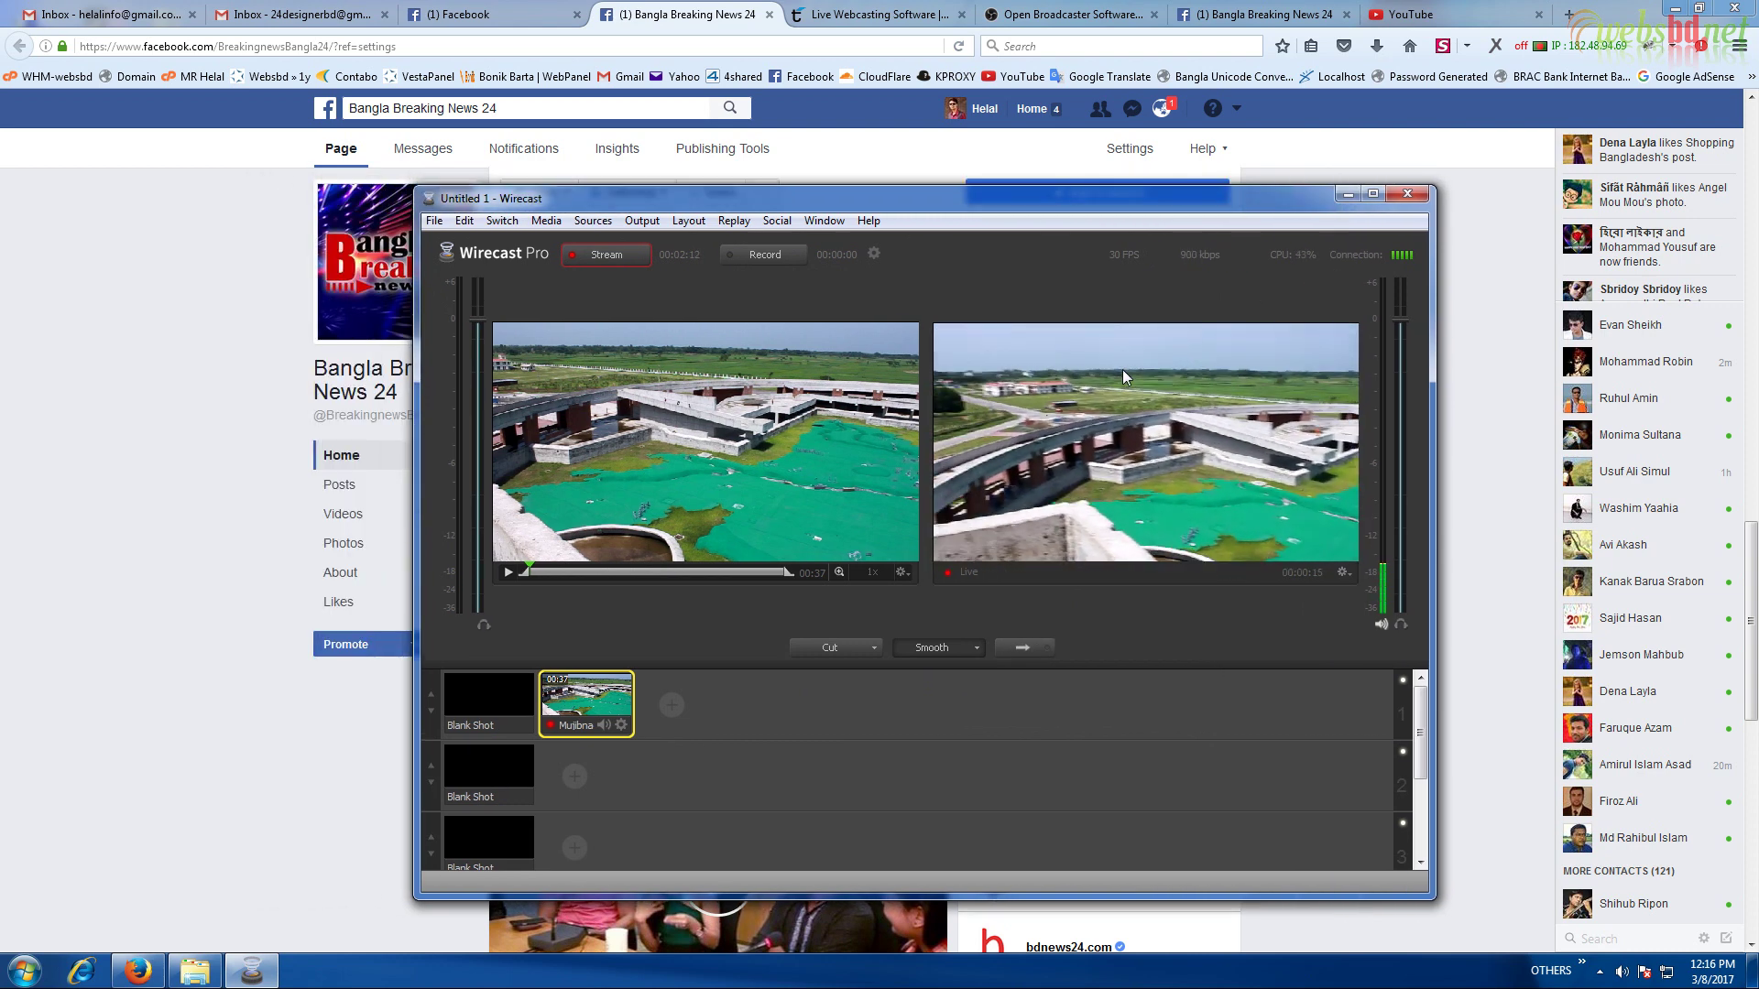
pyautogui.click(184, 464)
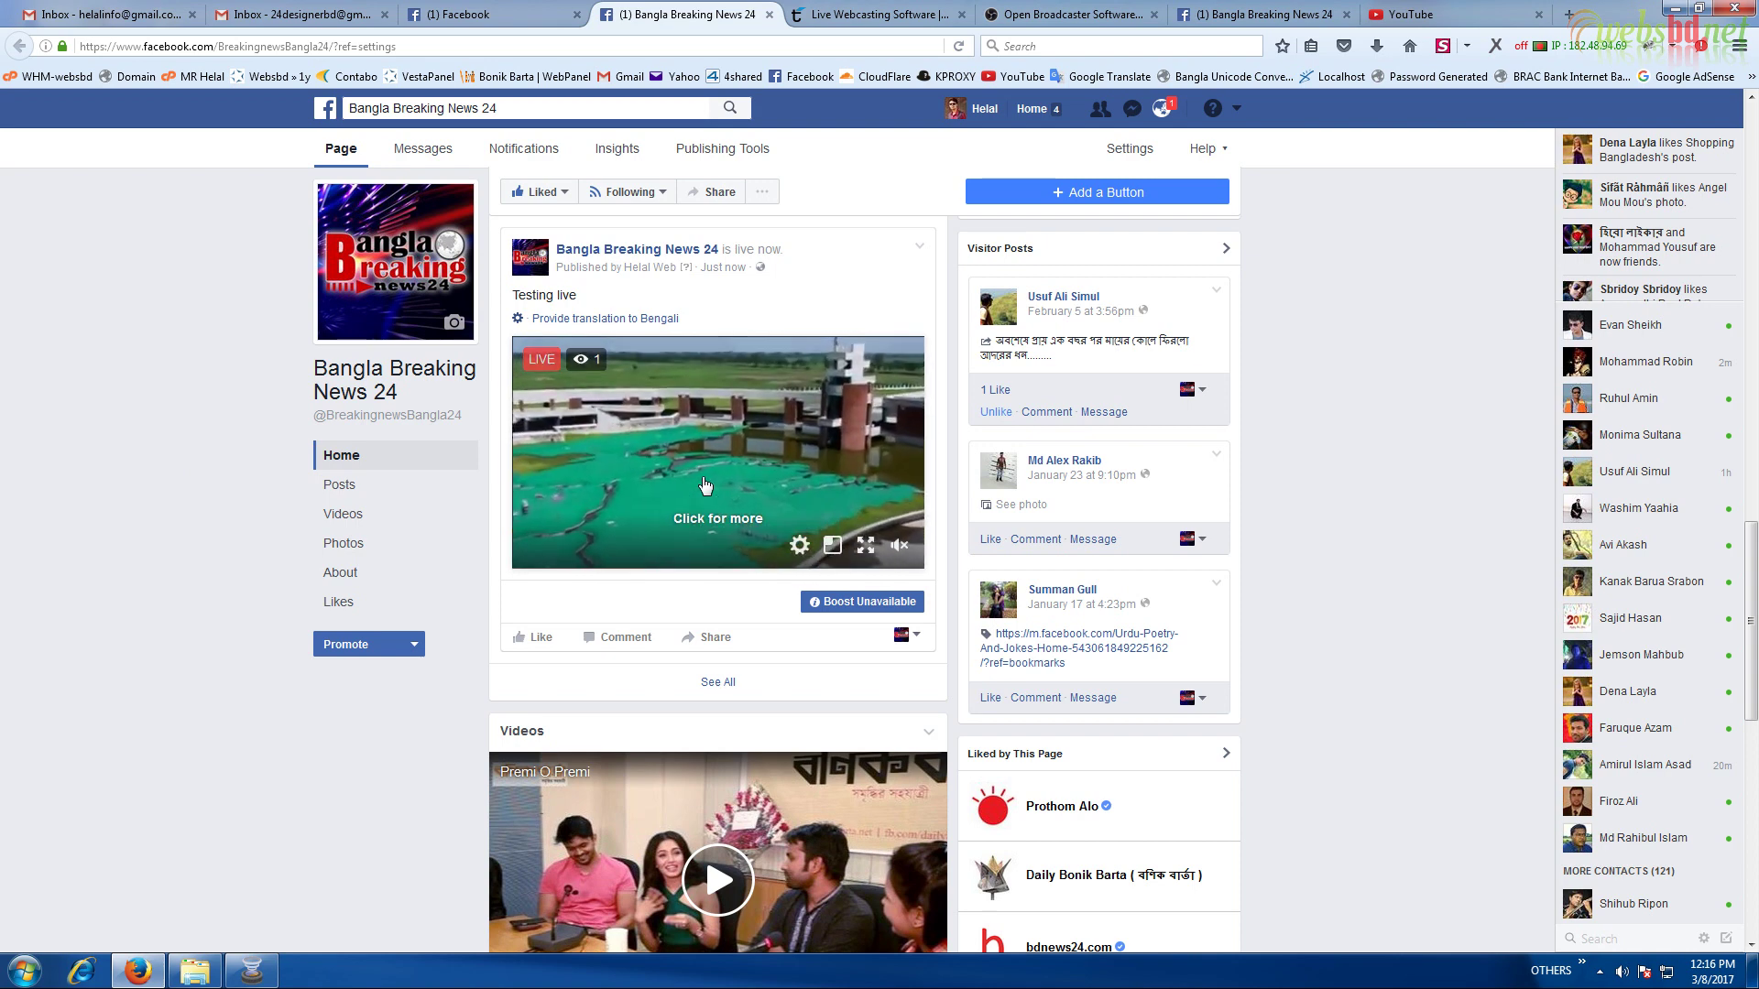
pyautogui.moveTo(665, 446)
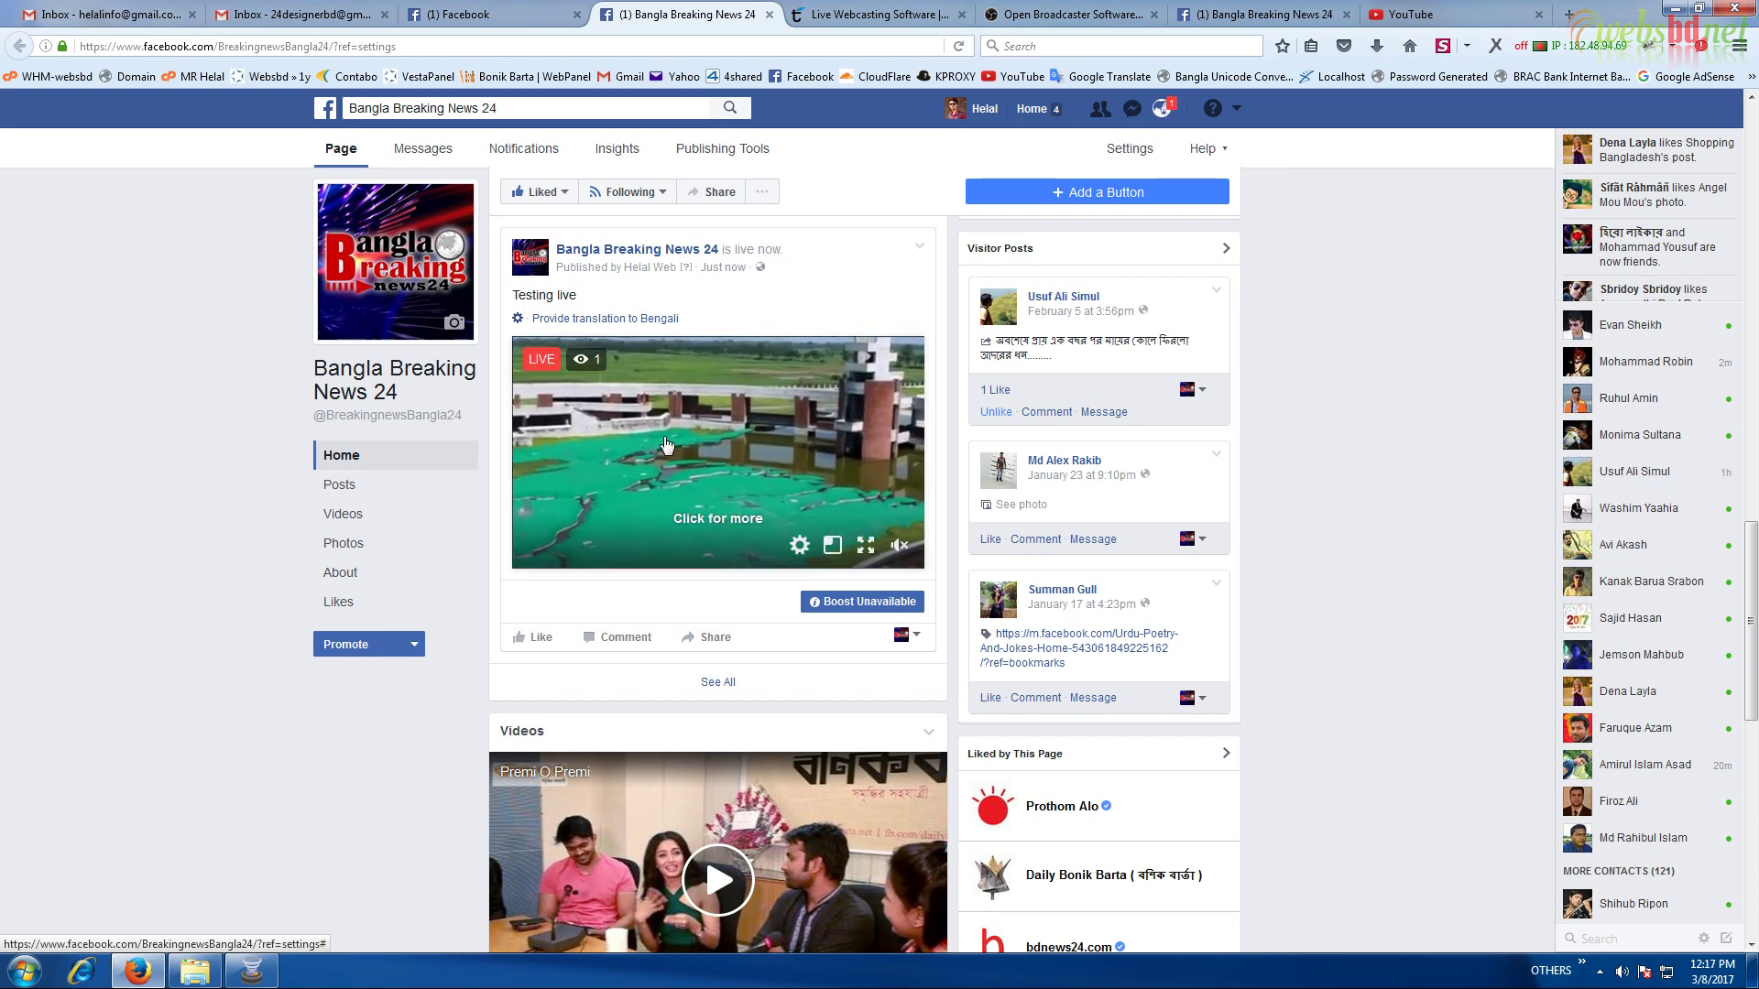
pyautogui.click(251, 971)
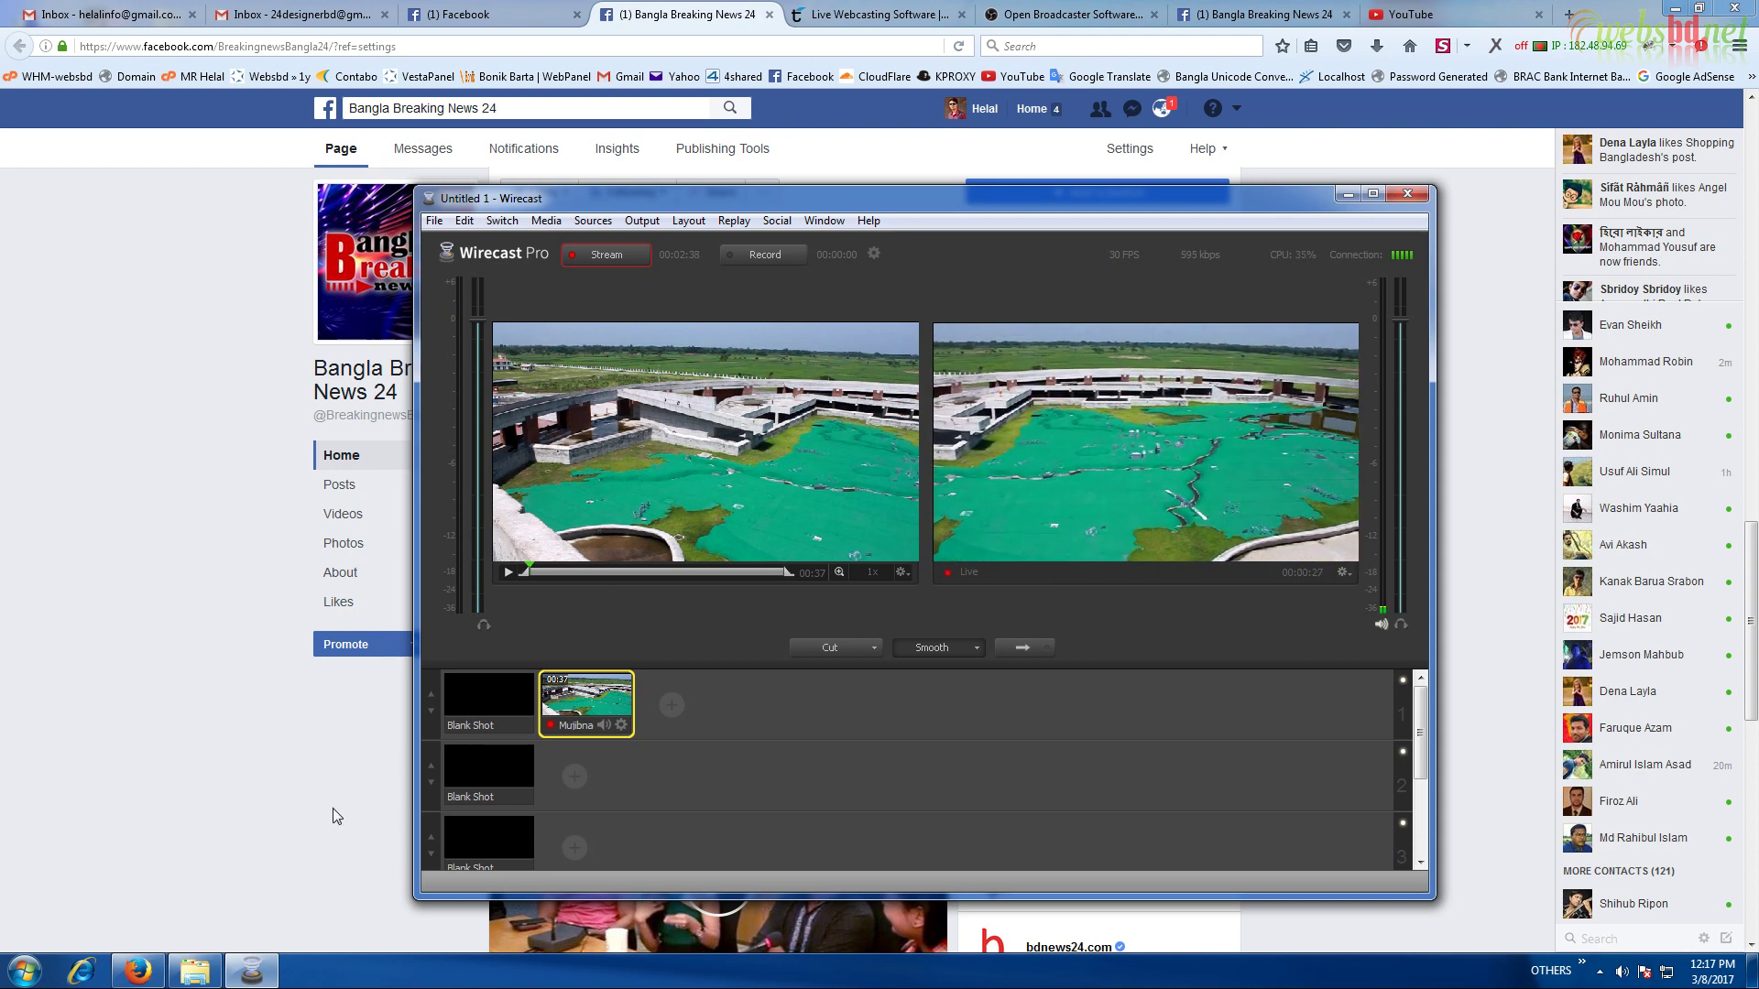
pyautogui.click(187, 610)
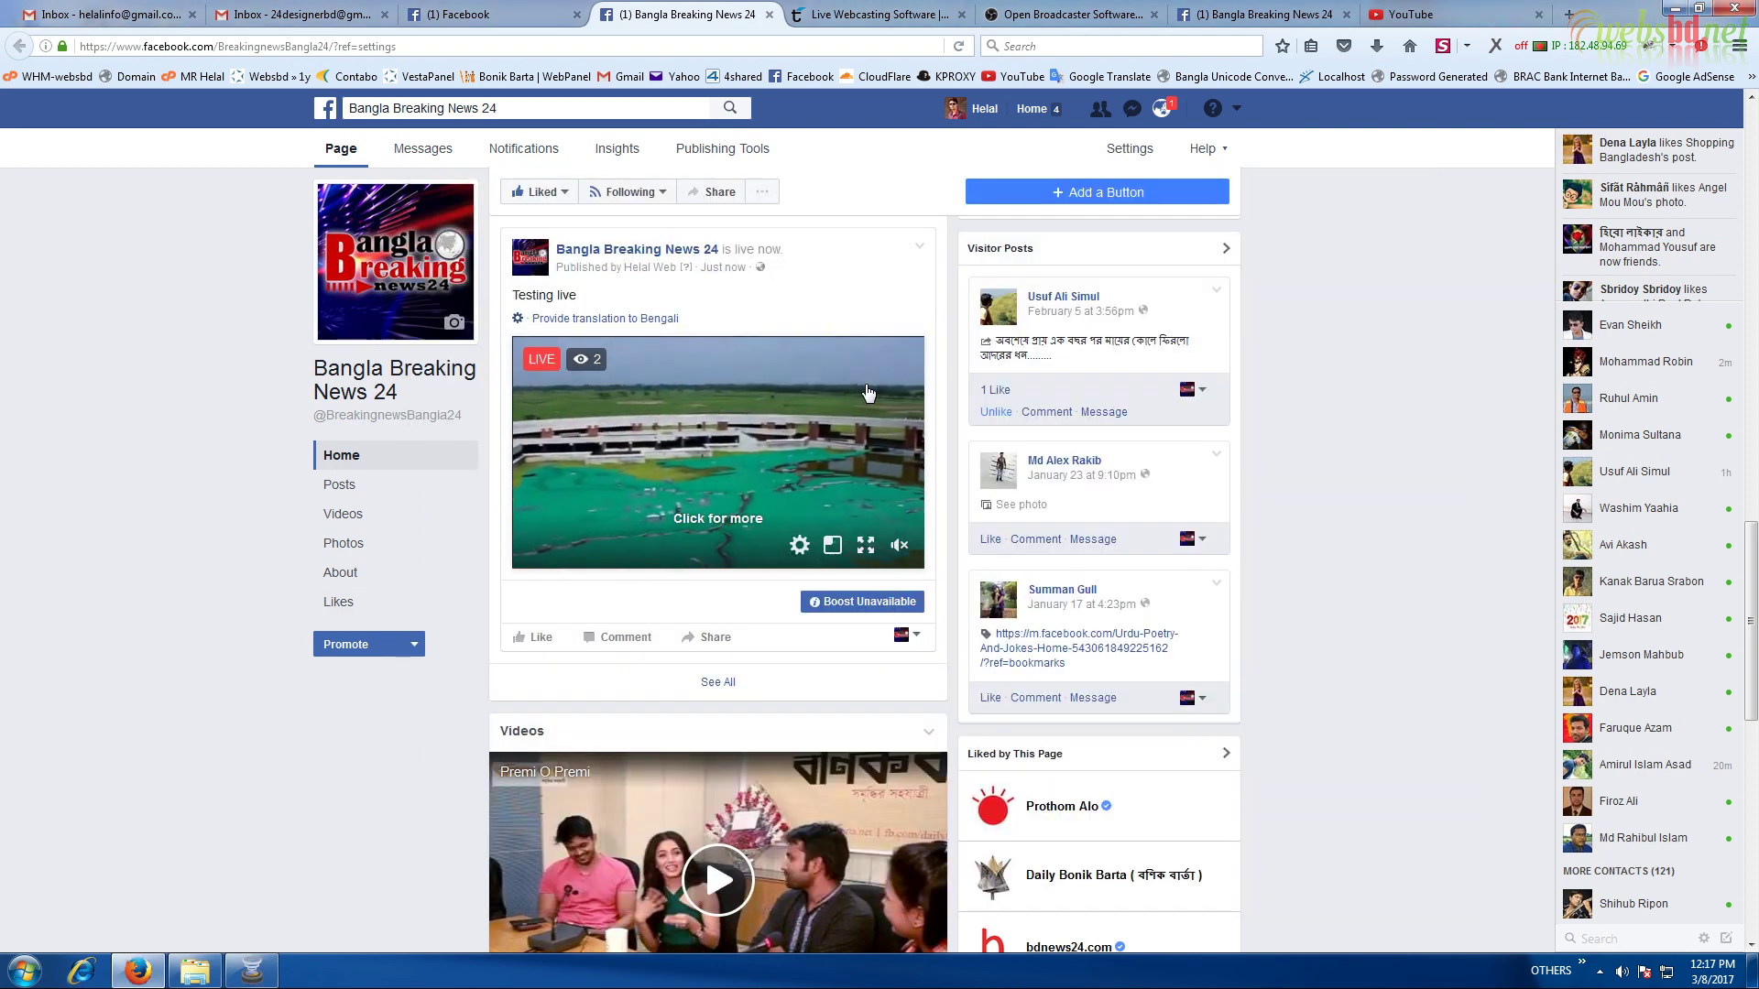
pyautogui.scroll(-2, 868, 317)
pyautogui.scroll(2, 869, 314)
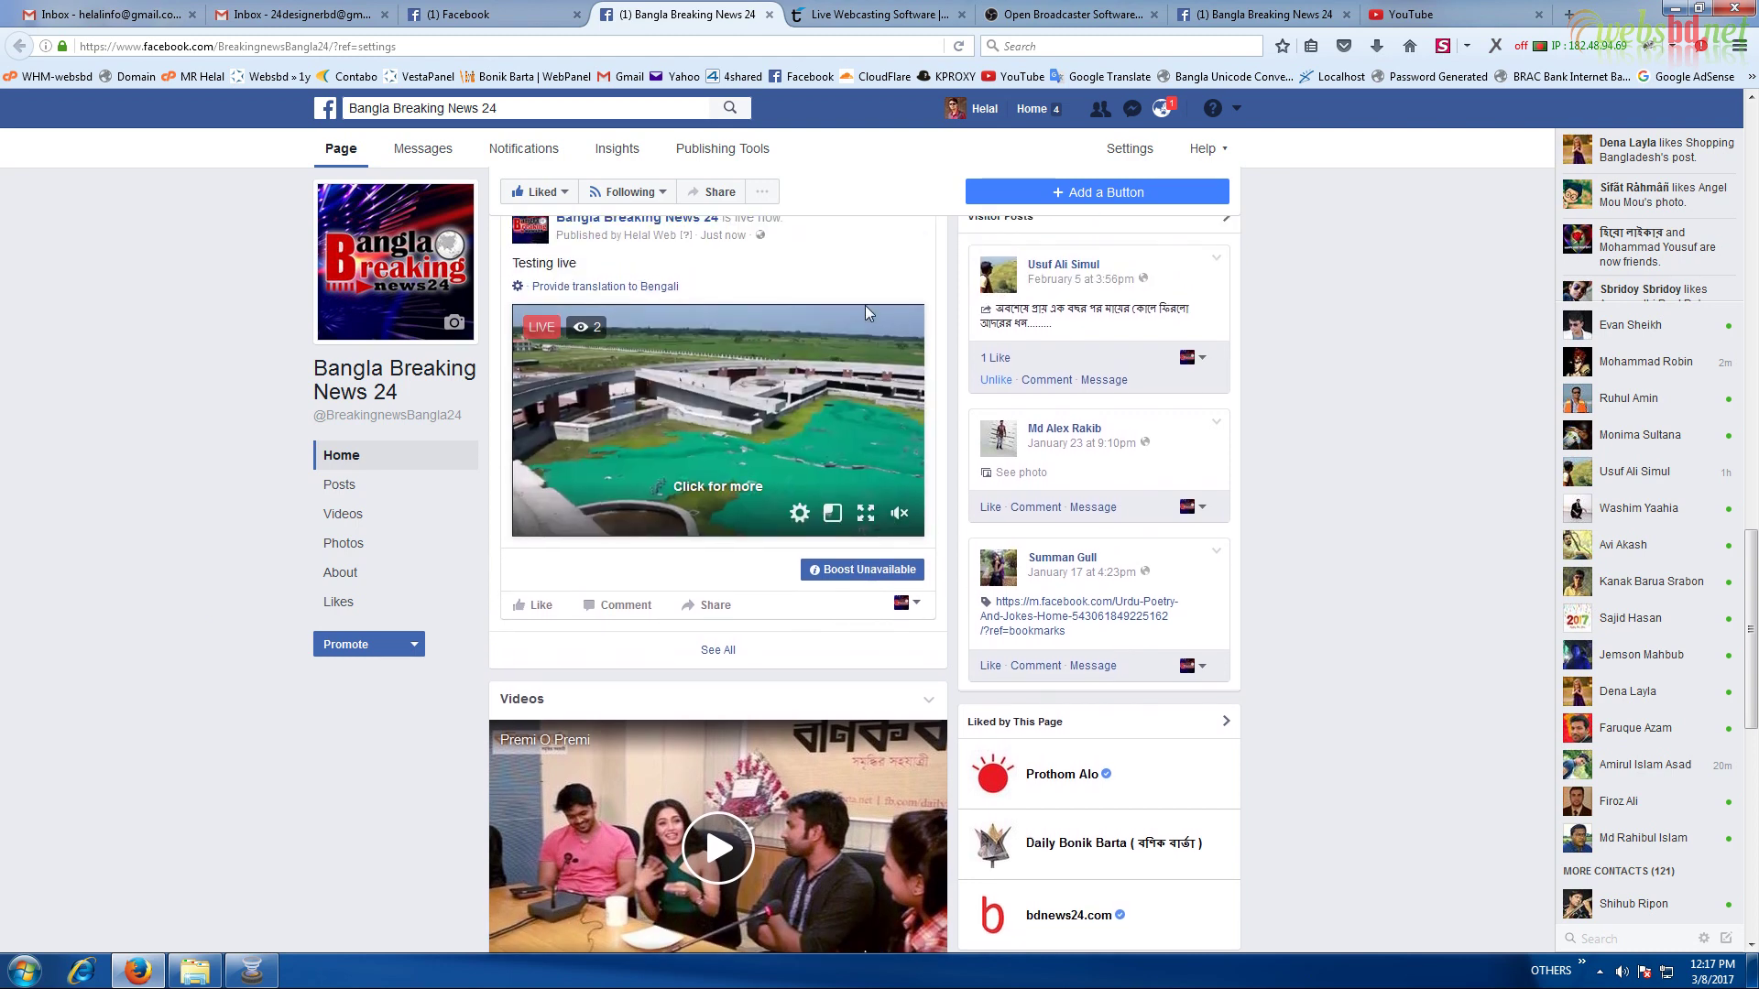